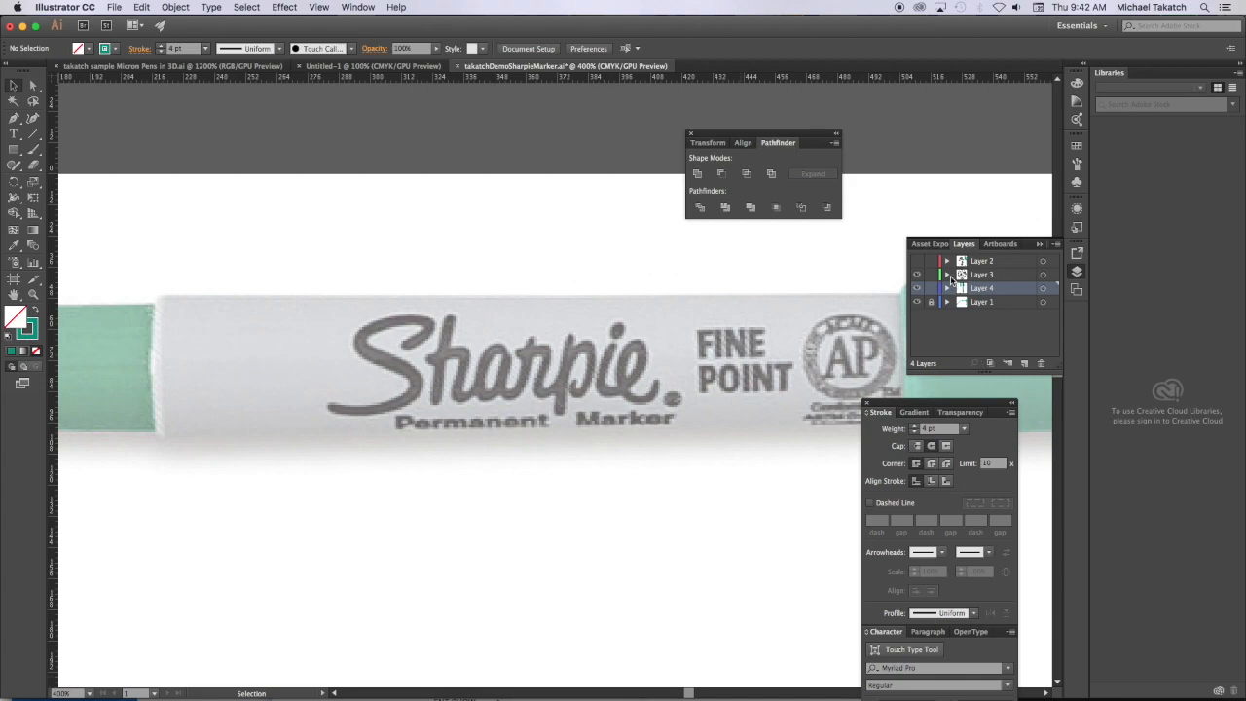
Preview the finished logo artwork on Layer 2, leaving that layer hidden
{"action": "left_click", "coordinate": [917, 261]}
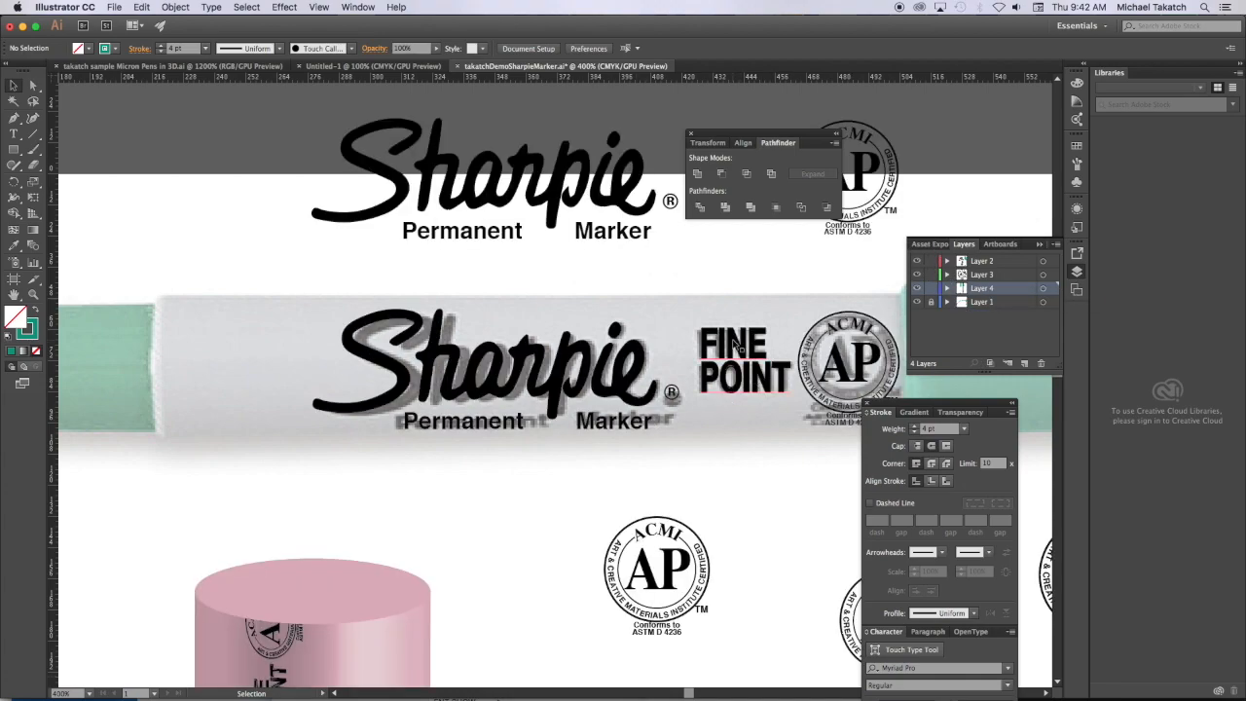
{"action": "left_click", "coordinate": [917, 261]}
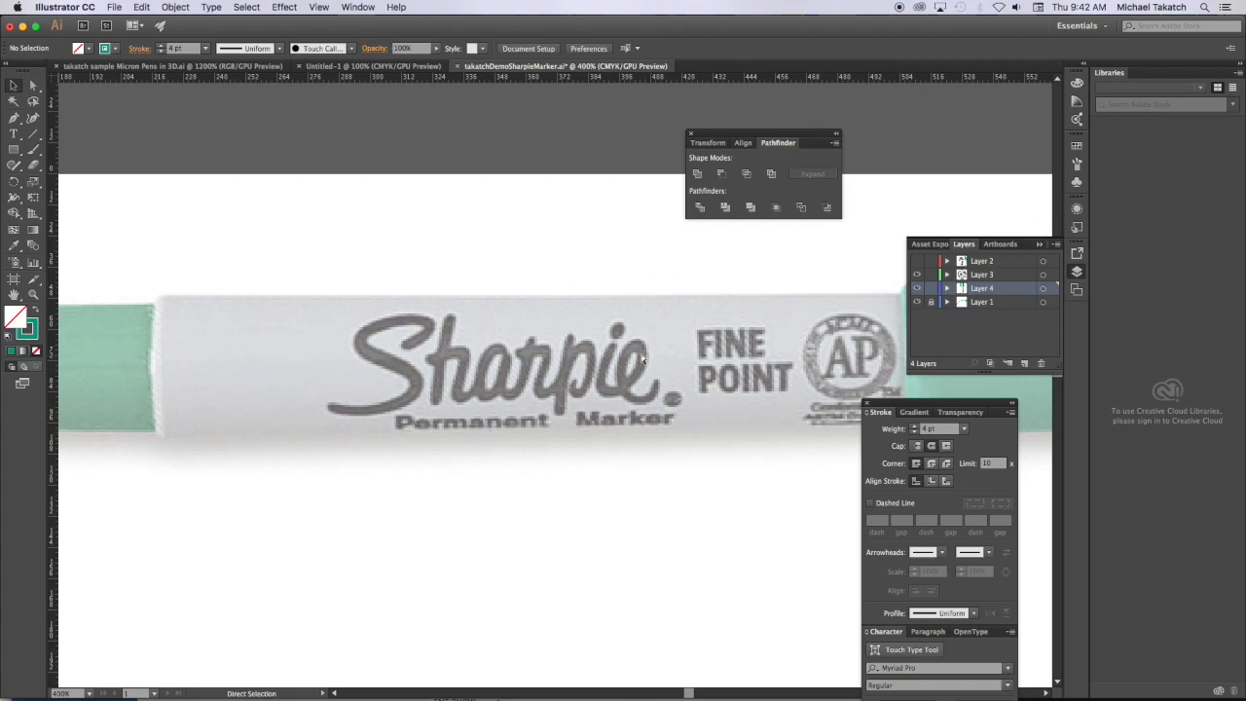
Trace the centre line of the logo's letter S with the Pen tool as one open curved path and deselect it
{"action": "key", "text": "super+="}
{"action": "key", "text": "super+="}
{"action": "left_click_drag", "start_coordinate": [277, 322], "coordinate": [391, 330]}
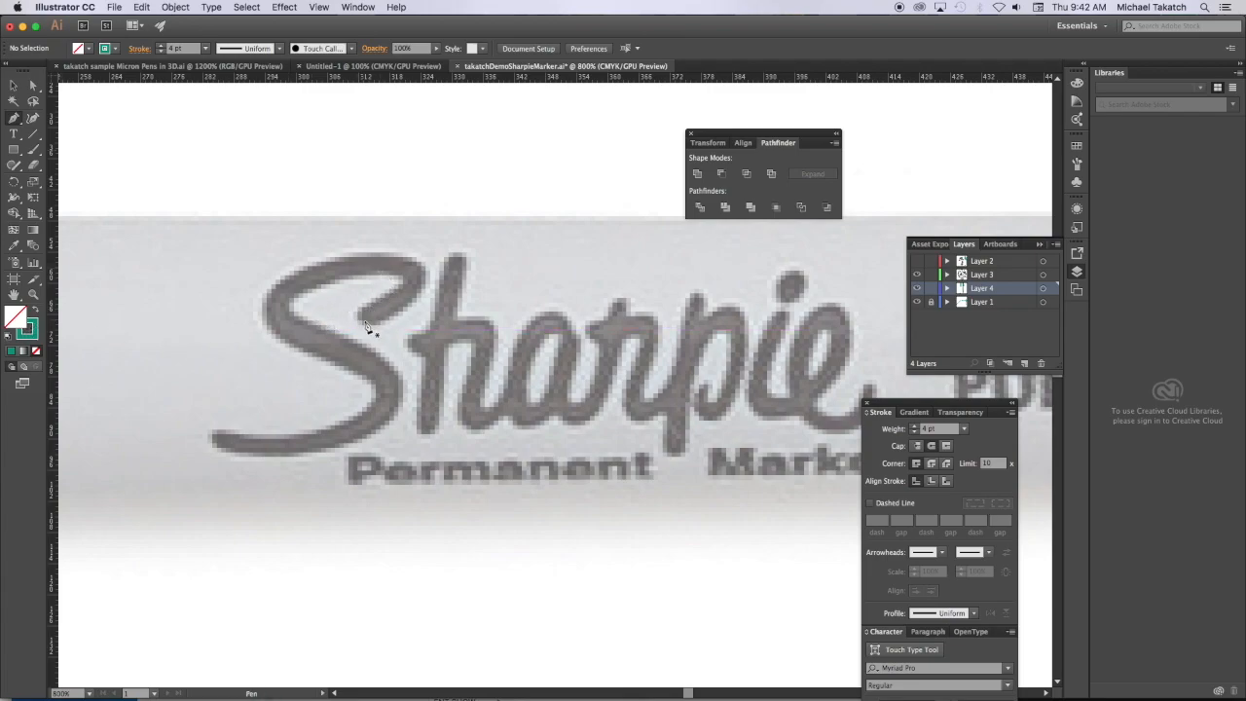
{"action": "left_click", "coordinate": [365, 320]}
{"action": "left_click_drag", "start_coordinate": [414, 283], "coordinate": [411, 260]}
{"action": "key", "text": "super+equal"}
{"action": "left_click_drag", "start_coordinate": [306, 251], "coordinate": [446, 256]}
{"action": "left_click_drag", "start_coordinate": [344, 221], "coordinate": [307, 241]}
{"action": "left_click_drag", "start_coordinate": [279, 284], "coordinate": [288, 309]}
{"action": "left_click_drag", "start_coordinate": [450, 397], "coordinate": [457, 422]}
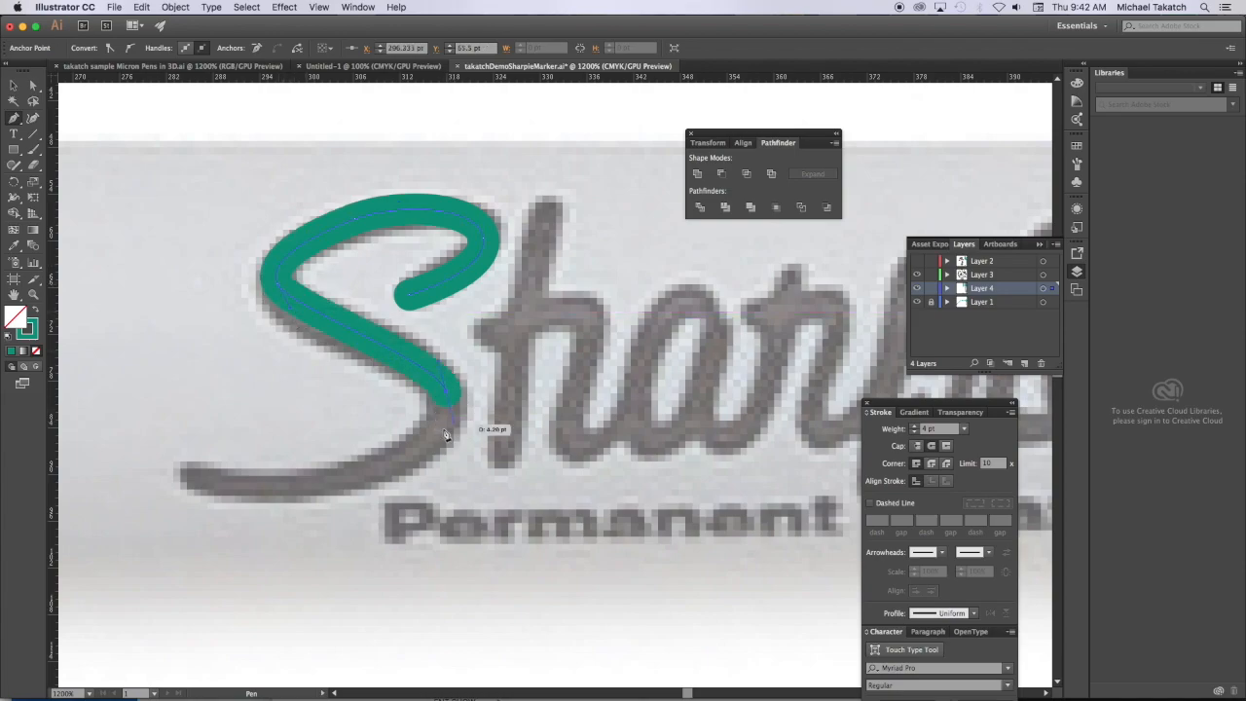
{"action": "left_click_drag", "start_coordinate": [310, 485], "coordinate": [239, 487]}
{"action": "left_click", "coordinate": [185, 472]}
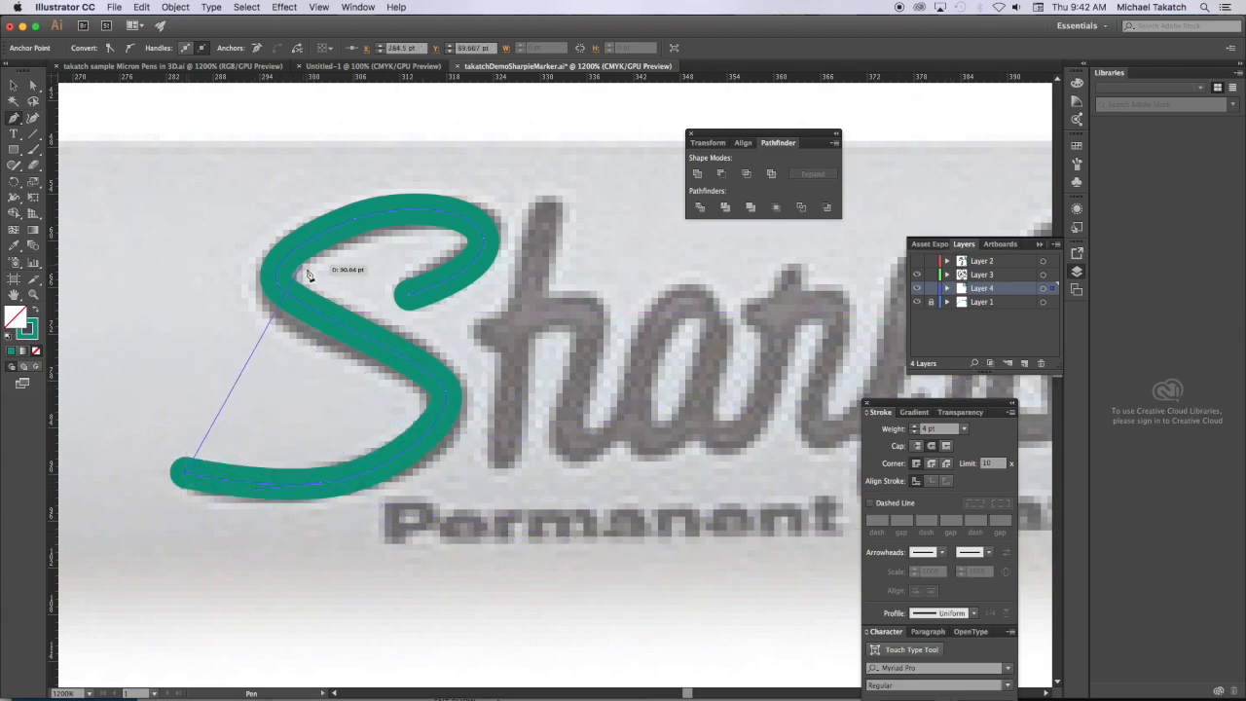
{"action": "left_click", "coordinate": [578, 341], "text": "super"}
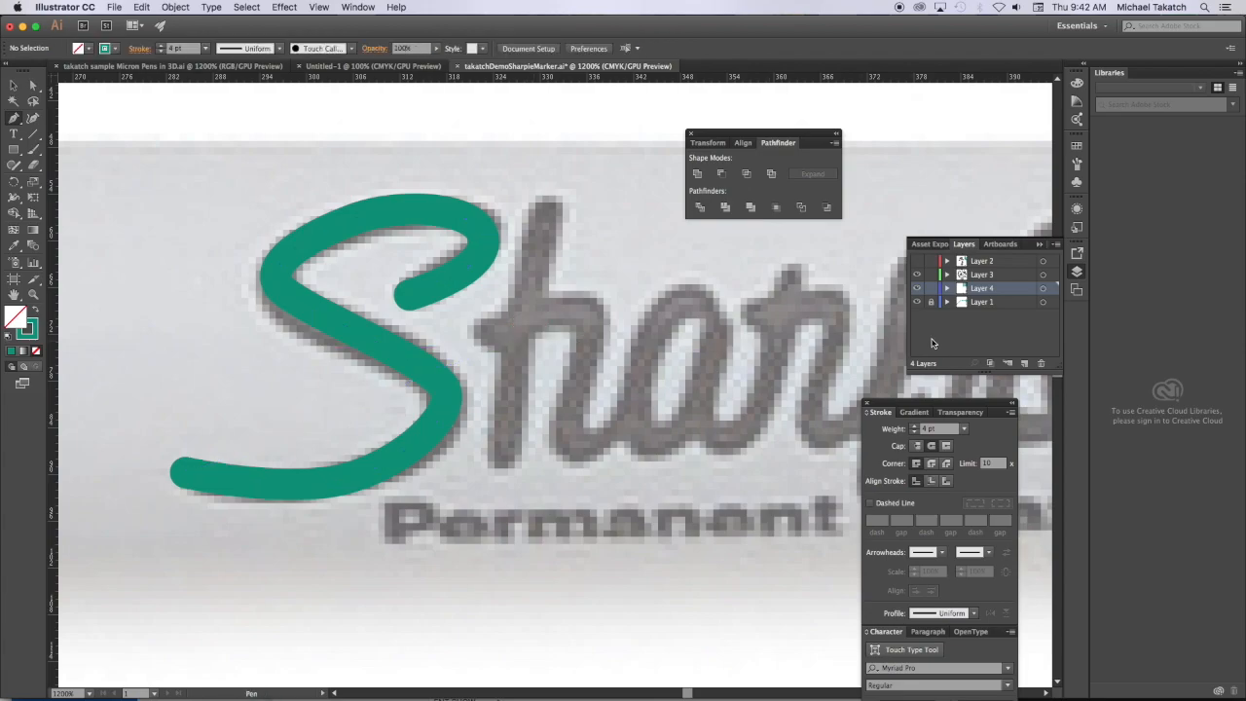
Give the S path's stroke round caps and a weight of 3 pt
{"action": "mouse_move", "coordinate": [901, 409]}
{"action": "left_mouse_down"}
{"action": "mouse_move", "coordinate": [788, 271]}
{"action": "mouse_move", "coordinate": [713, 252]}
{"action": "left_mouse_up"}
{"action": "left_click", "coordinate": [742, 292]}
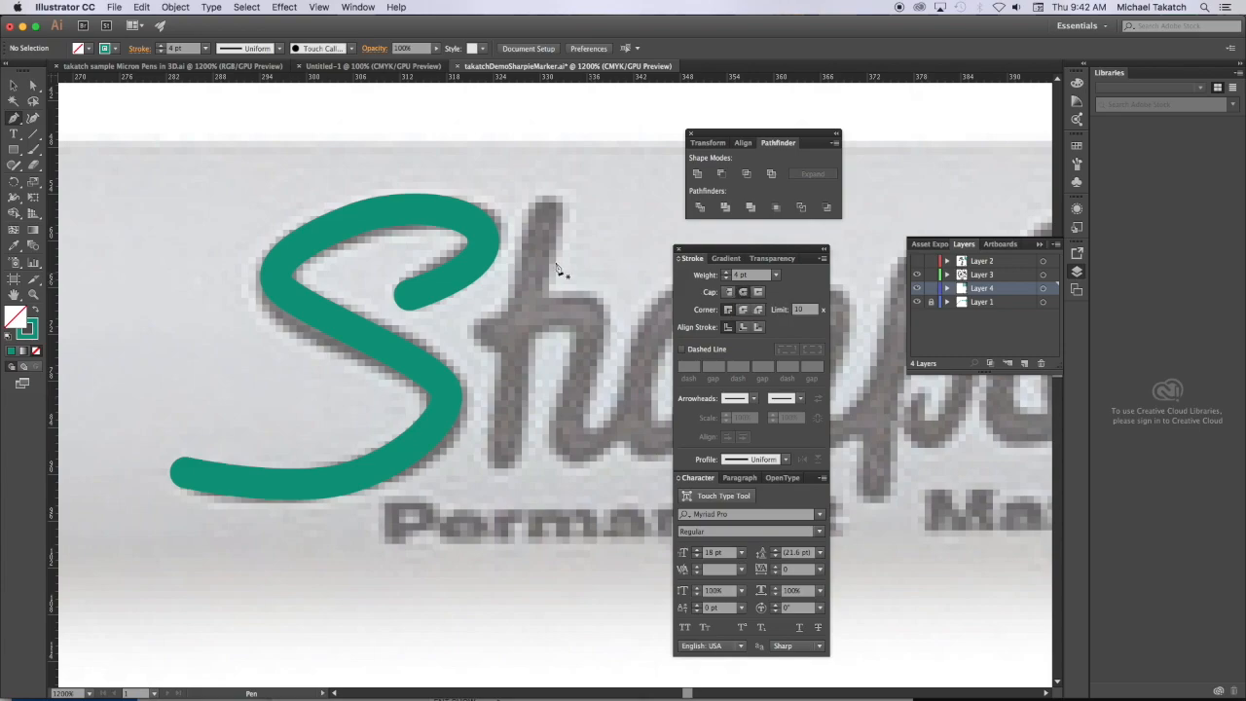
{"action": "left_click", "coordinate": [482, 250]}
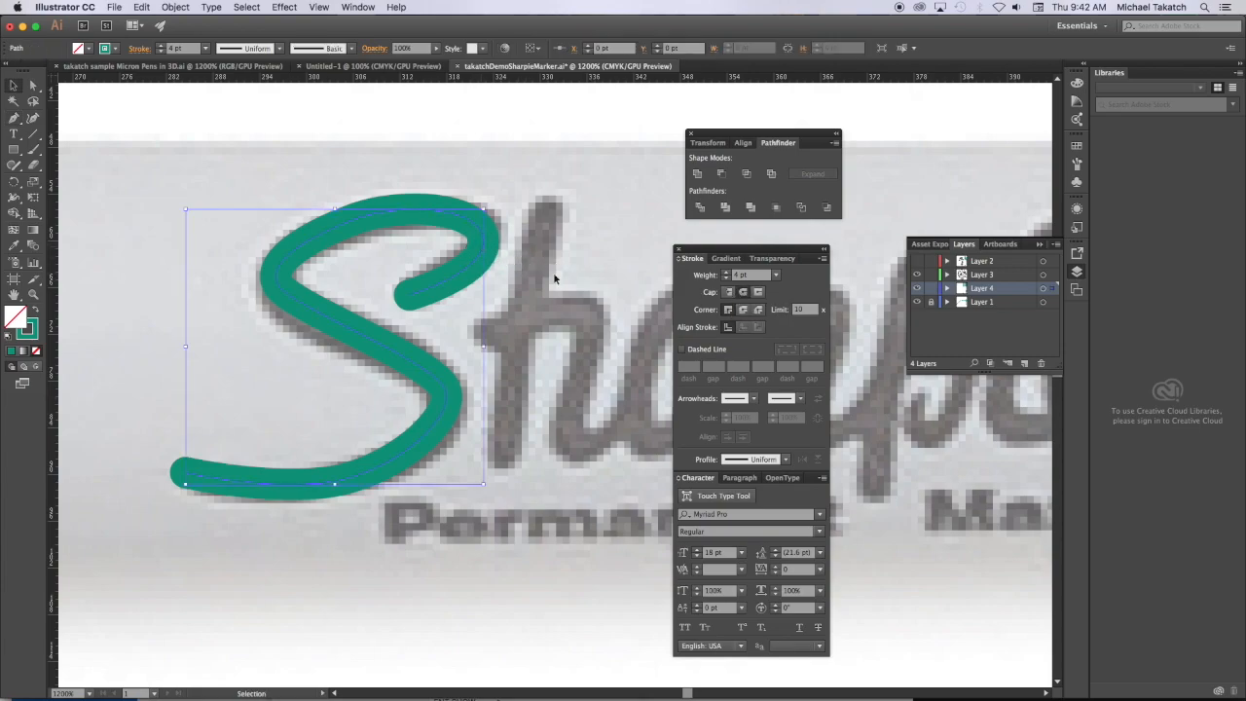
{"action": "left_click", "coordinate": [731, 293]}
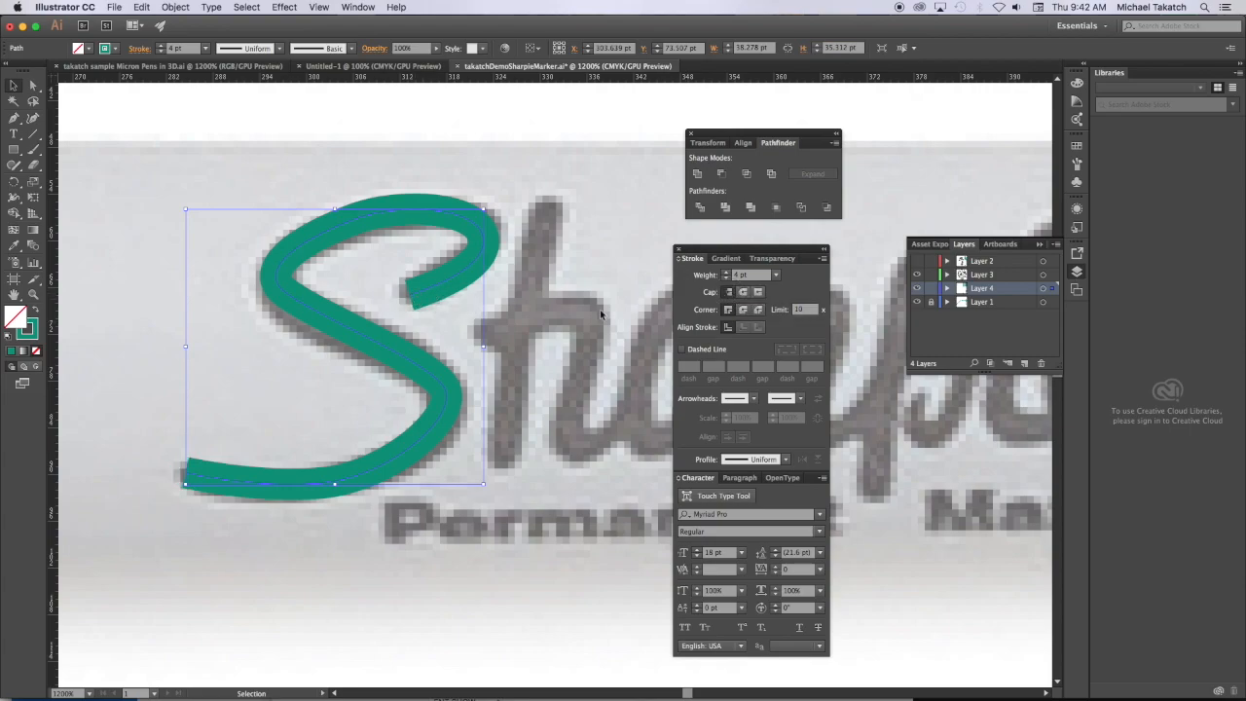
{"action": "left_click", "coordinate": [744, 292]}
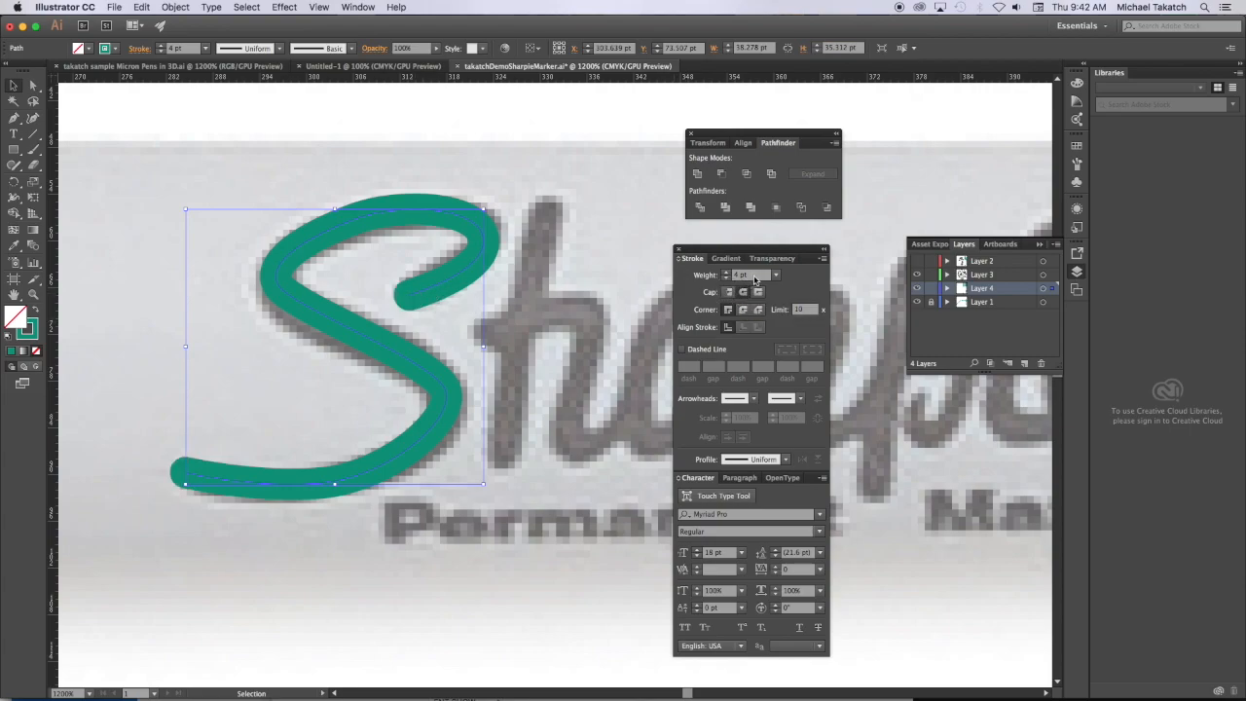
{"action": "key", "text": "Down"}
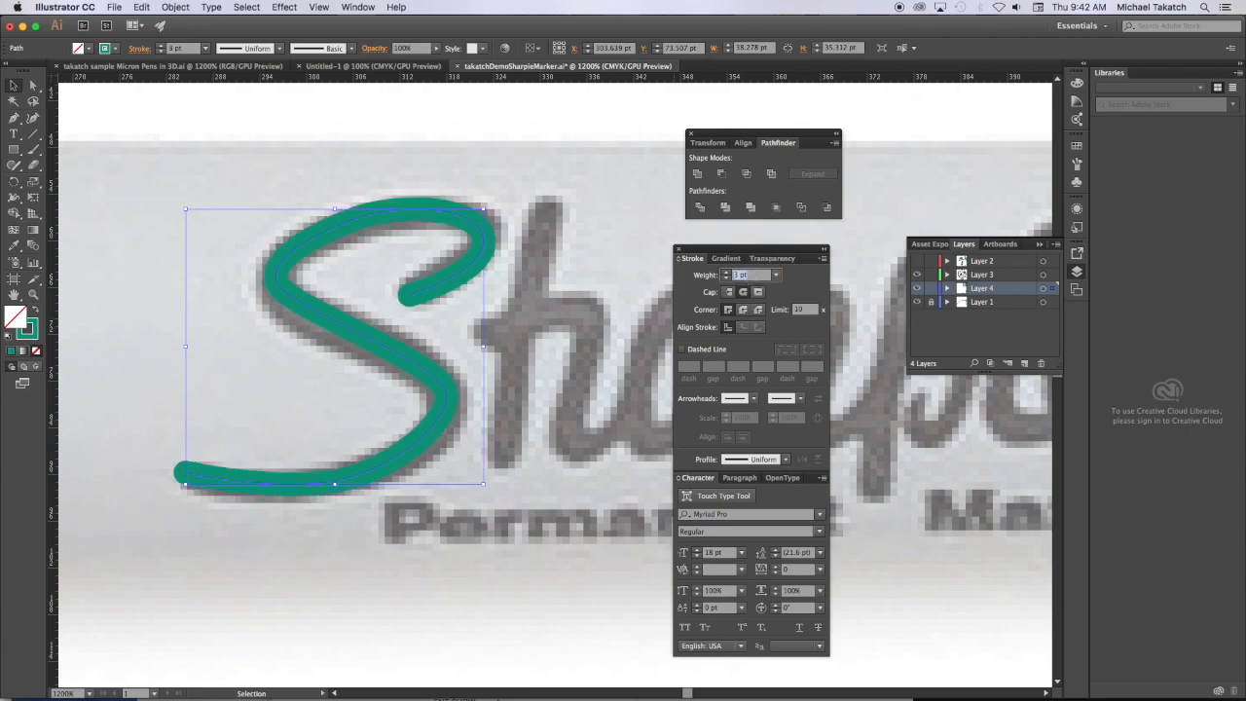
{"action": "mouse_move", "coordinate": [768, 259]}
{"action": "left_mouse_down"}
{"action": "mouse_move", "coordinate": [997, 327]}
{"action": "mouse_move", "coordinate": [1002, 413]}
{"action": "left_mouse_up"}
{"action": "left_click", "coordinate": [624, 352]}
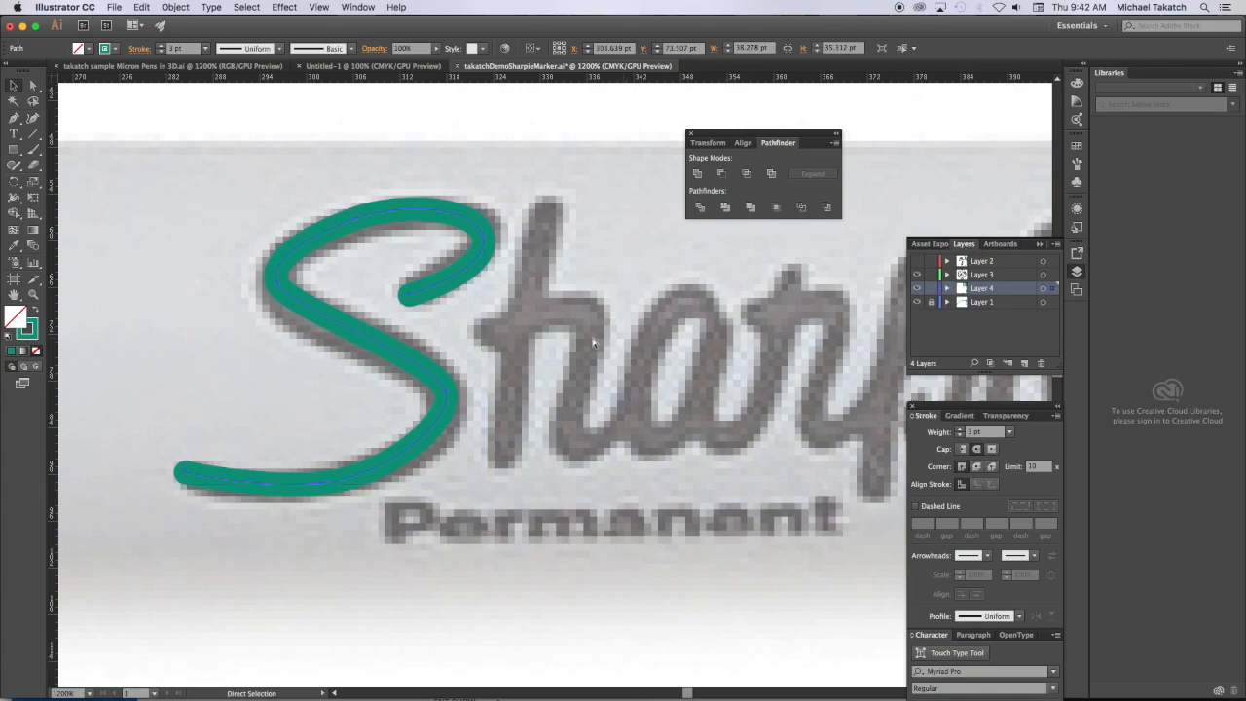
Trace the letter h with two Pen tool paths: the tall stem, and the arch curving down into the connecting stroke
{"action": "left_click_drag", "start_coordinate": [601, 331], "coordinate": [486, 324]}
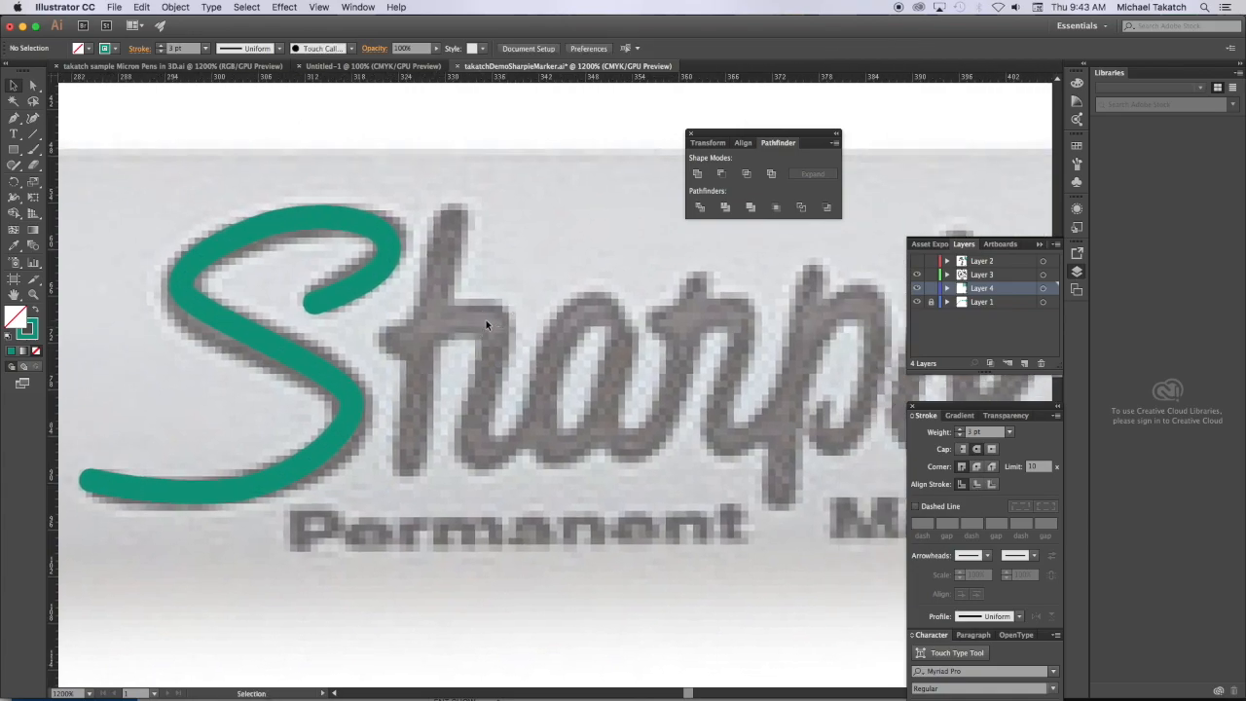
{"action": "key", "text": "p"}
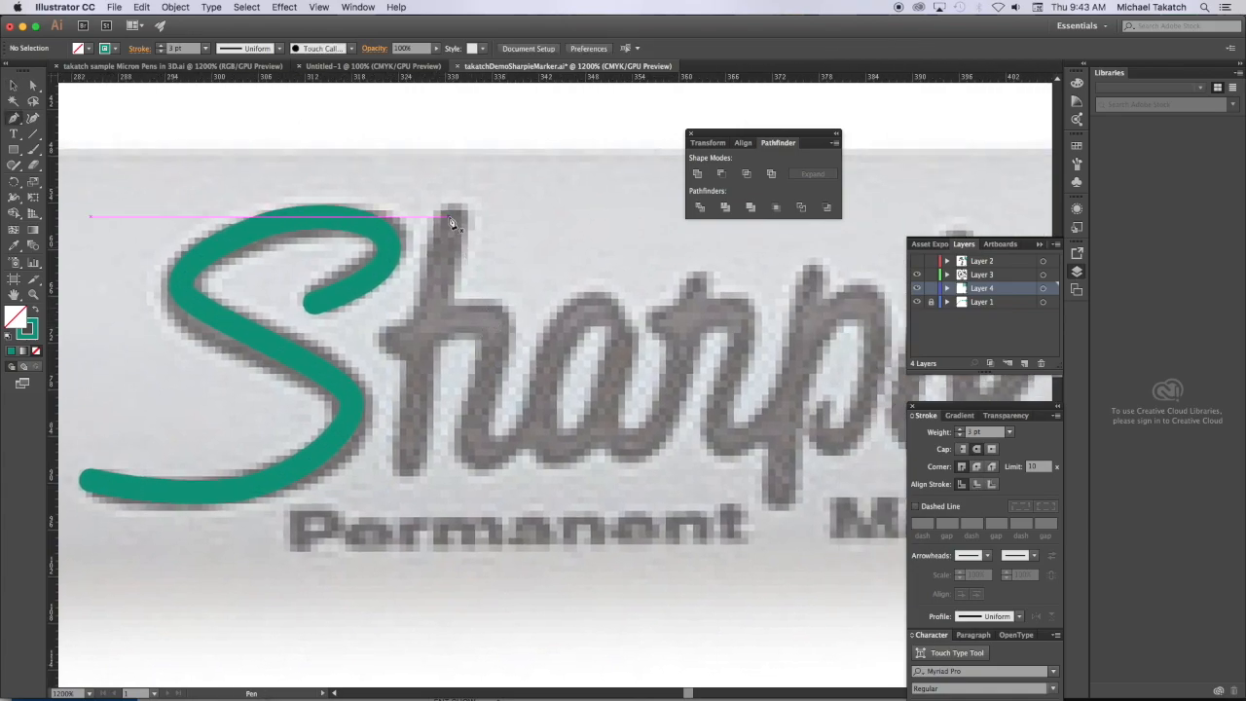
{"action": "left_click_drag", "start_coordinate": [447, 219], "coordinate": [437, 250]}
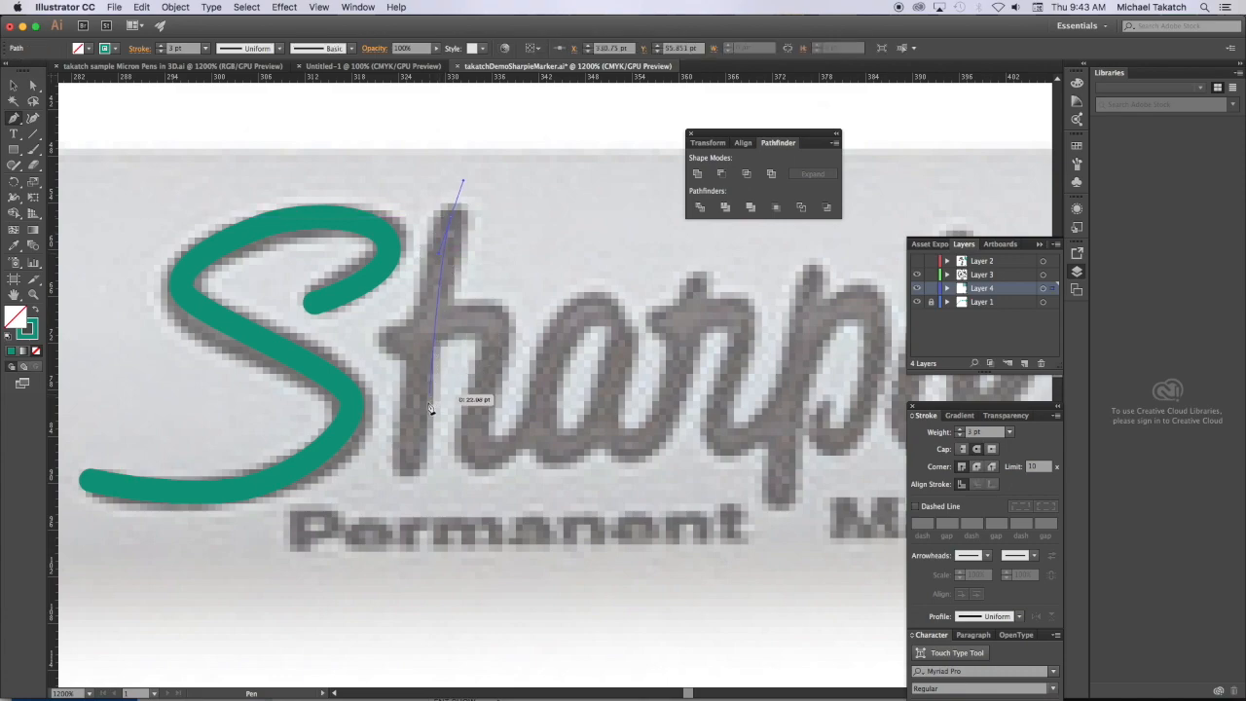
{"action": "left_click_drag", "start_coordinate": [412, 471], "coordinate": [411, 511]}
{"action": "left_click_drag", "start_coordinate": [437, 463], "coordinate": [460, 360]}
{"action": "left_click", "coordinate": [454, 354], "text": "super"}
{"action": "left_click_drag", "start_coordinate": [387, 340], "coordinate": [407, 331]}
{"action": "left_click_drag", "start_coordinate": [499, 318], "coordinate": [555, 395]}
{"action": "left_click", "coordinate": [553, 381], "text": "super"}
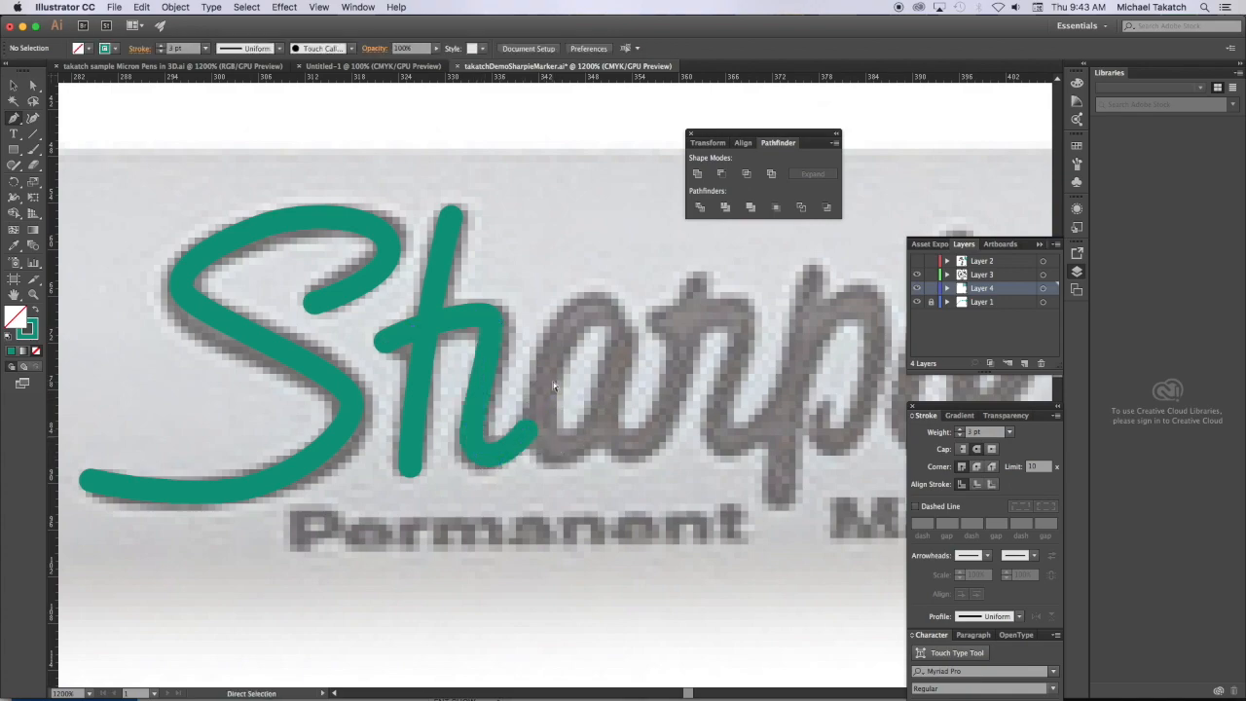
Trace the letter a with the Pen tool, continuing the same path up to form the stem of the r
{"action": "left_click_drag", "start_coordinate": [613, 320], "coordinate": [593, 289]}
{"action": "left_click_drag", "start_coordinate": [550, 366], "coordinate": [529, 445]}
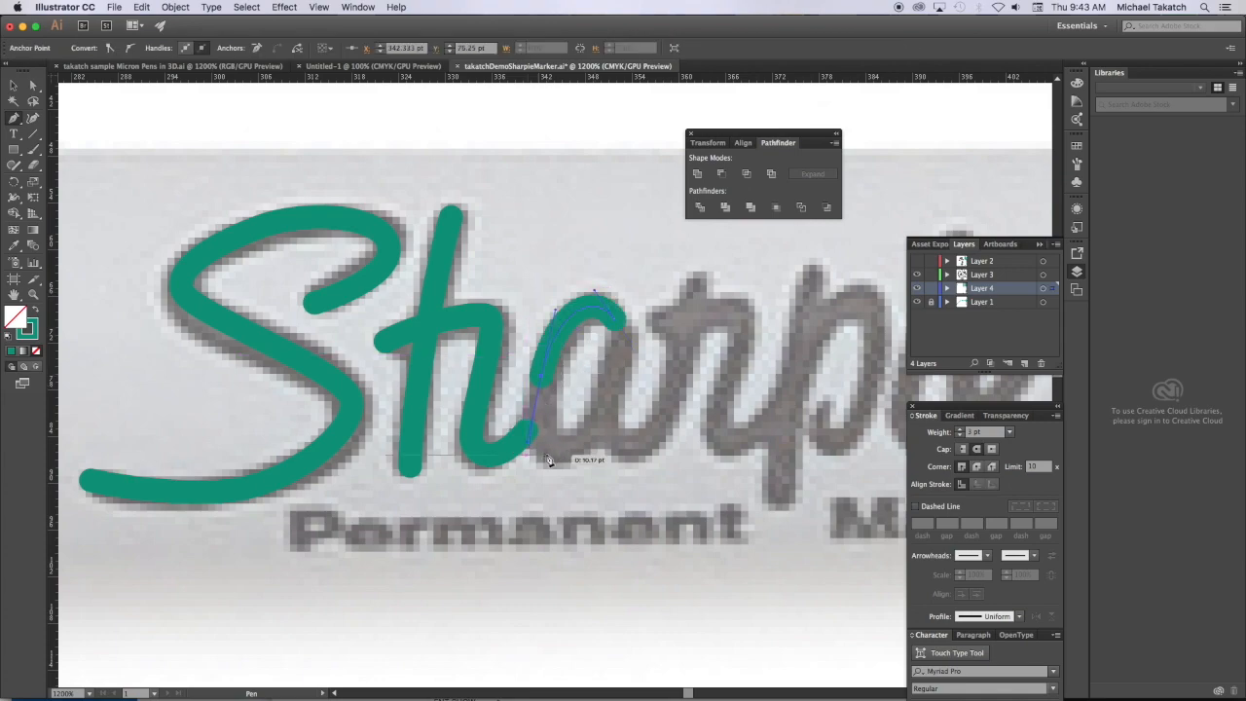
{"action": "left_click", "coordinate": [564, 458]}
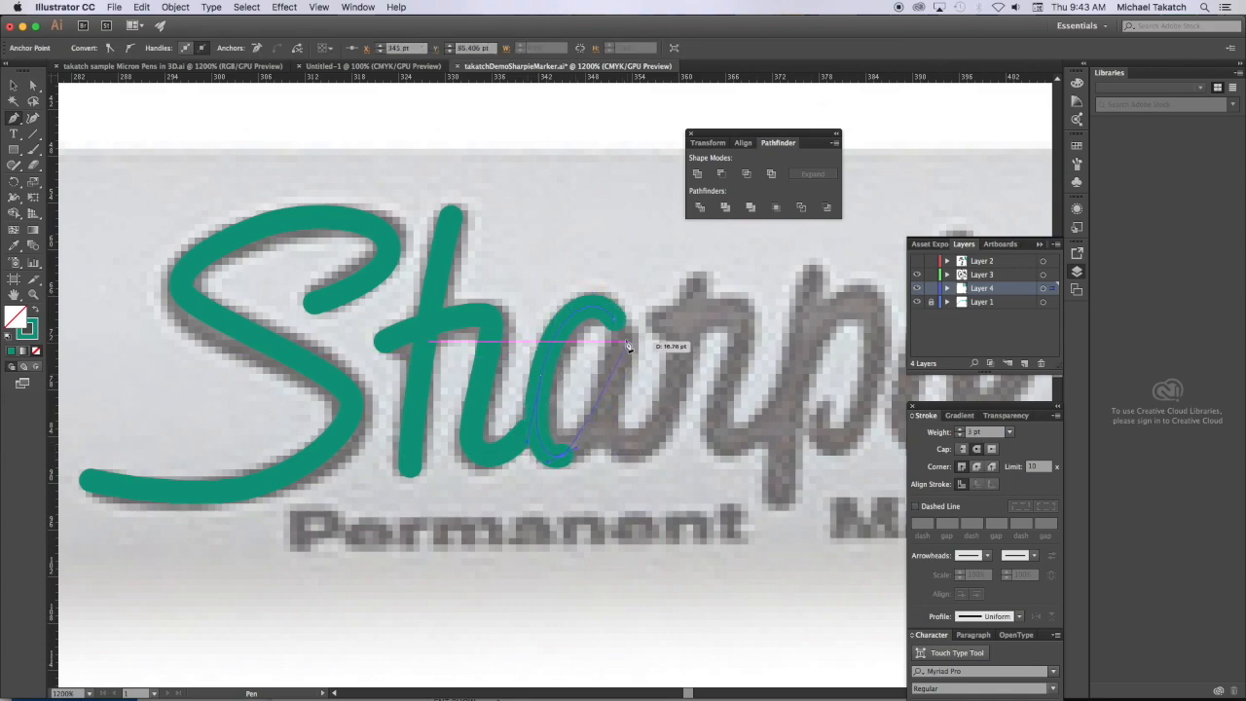
{"action": "left_click_drag", "start_coordinate": [628, 313], "coordinate": [636, 264]}
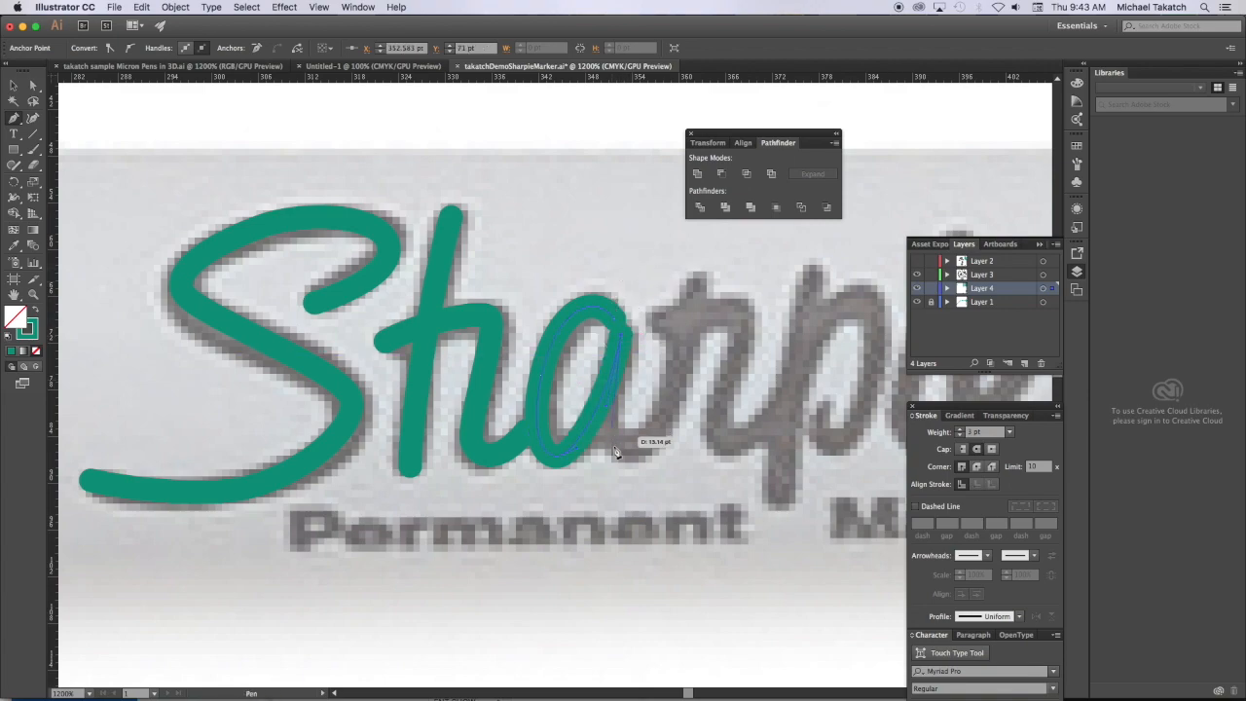
{"action": "left_click_drag", "start_coordinate": [619, 451], "coordinate": [650, 457]}
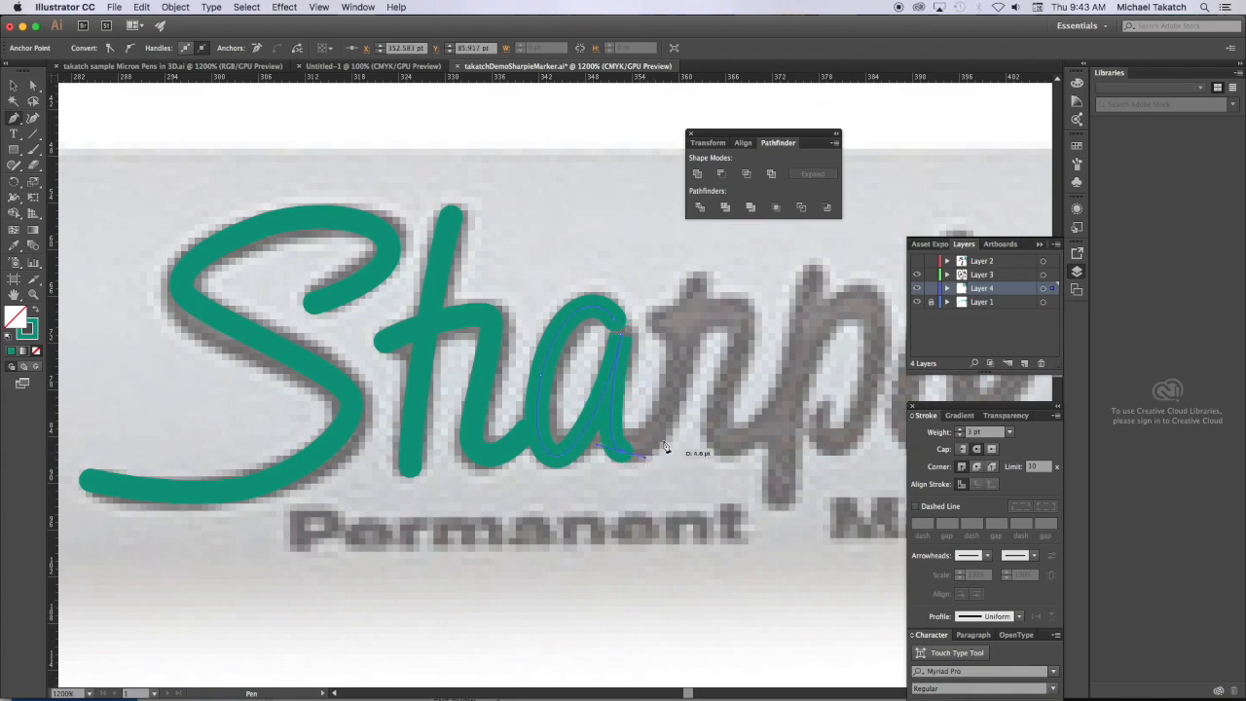
{"action": "left_click", "coordinate": [711, 198]}
{"action": "left_click_drag", "start_coordinate": [713, 199], "coordinate": [718, 186]}
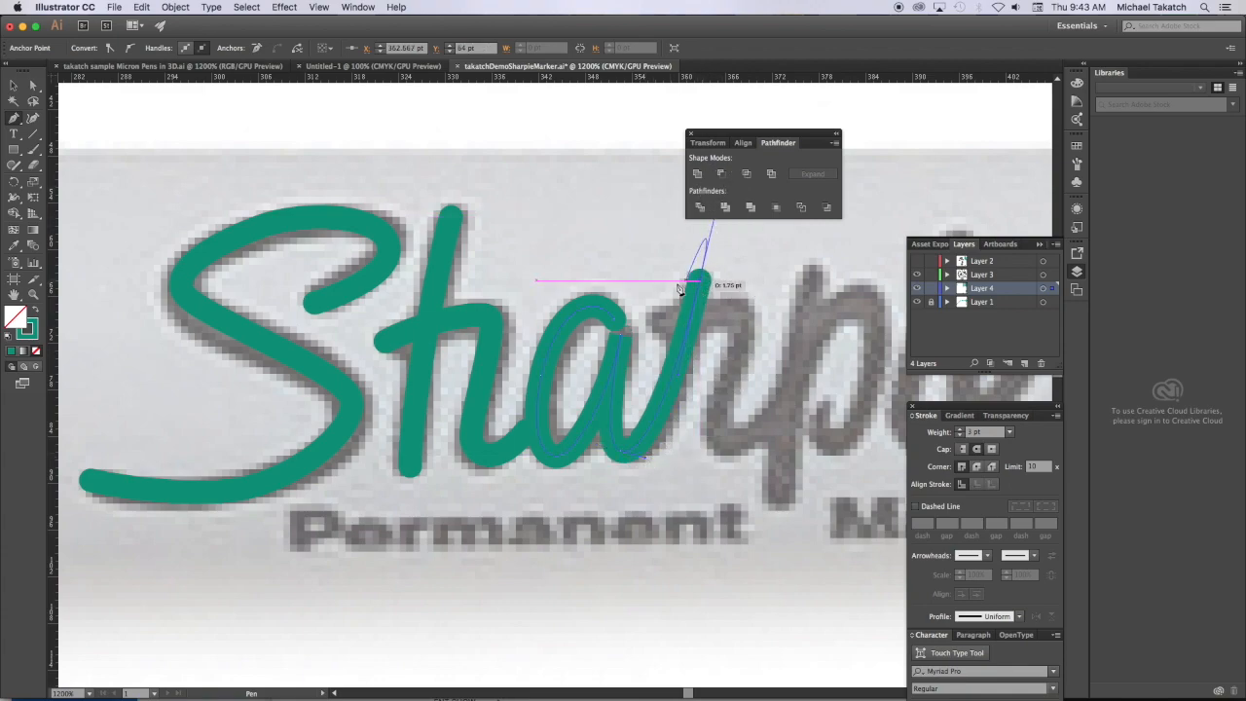
{"action": "left_click", "coordinate": [645, 281], "text": "super"}
Trace the r's arm and the curve joining it to the p as a separate Pen tool path
{"action": "left_click_drag", "start_coordinate": [765, 304], "coordinate": [616, 291]}
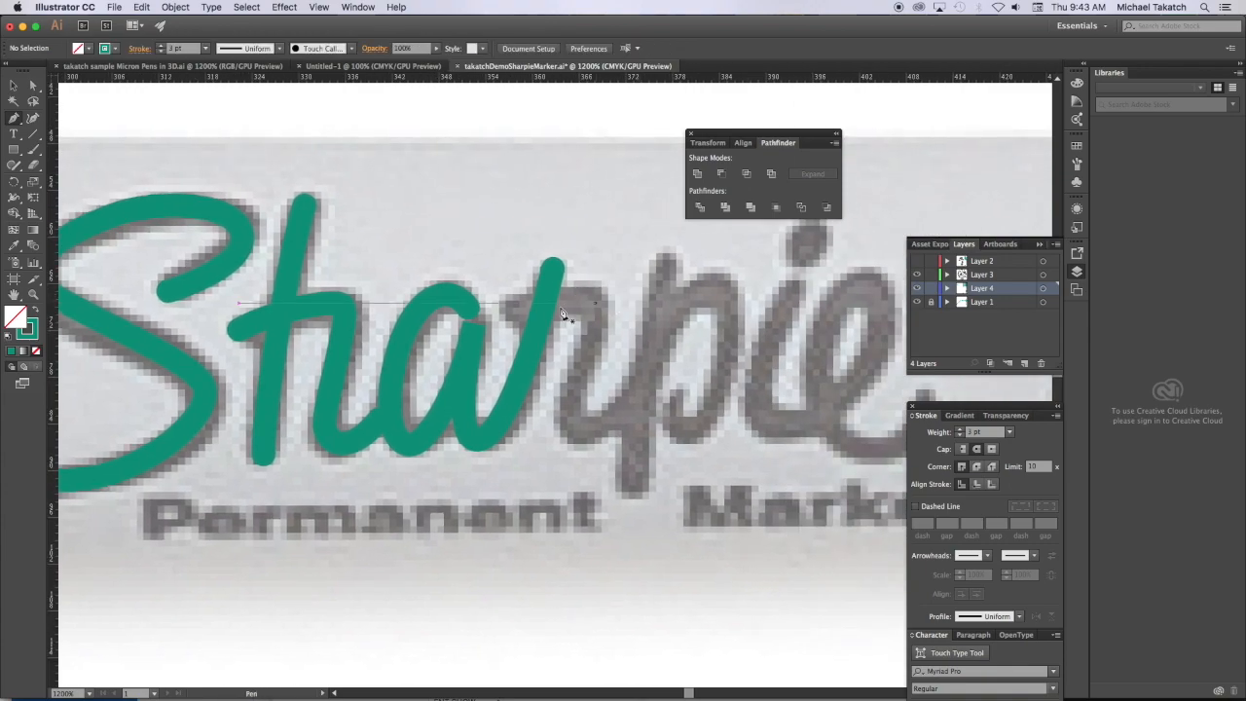
{"action": "left_click", "coordinate": [516, 312]}
{"action": "left_click_drag", "start_coordinate": [596, 300], "coordinate": [615, 308]}
{"action": "left_click_drag", "start_coordinate": [569, 420], "coordinate": [574, 440]}
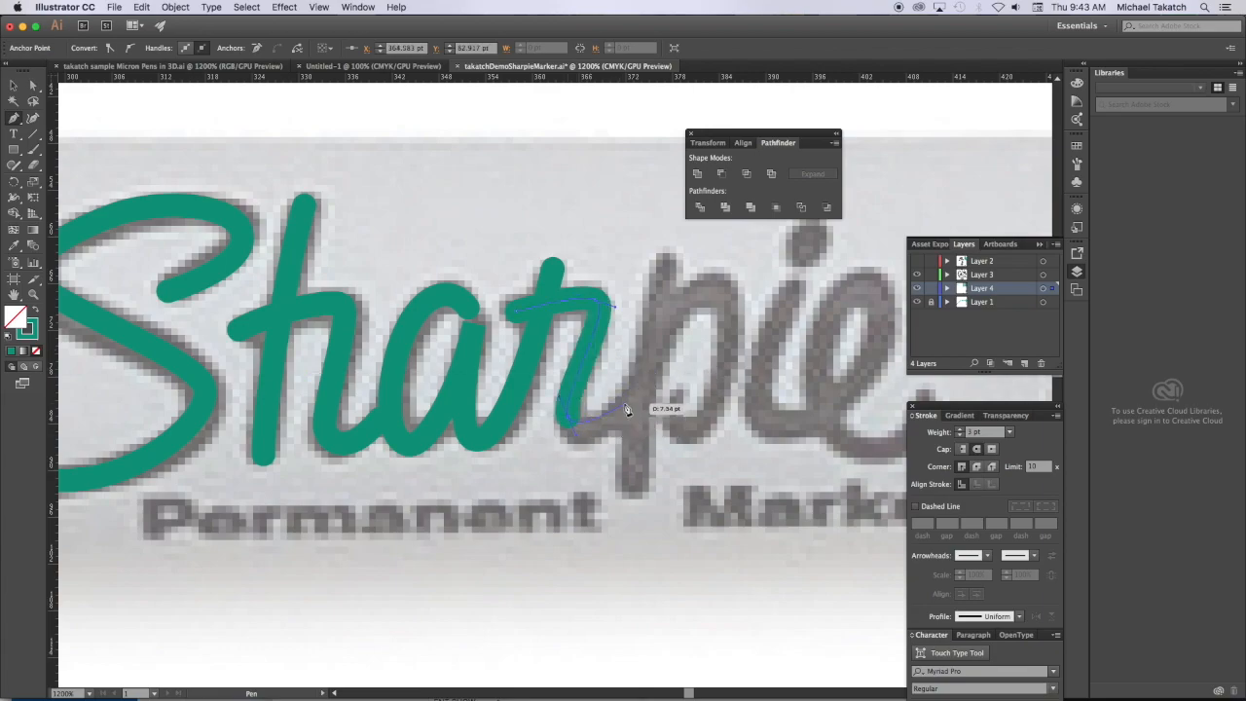
{"action": "left_click_drag", "start_coordinate": [636, 384], "coordinate": [691, 310]}
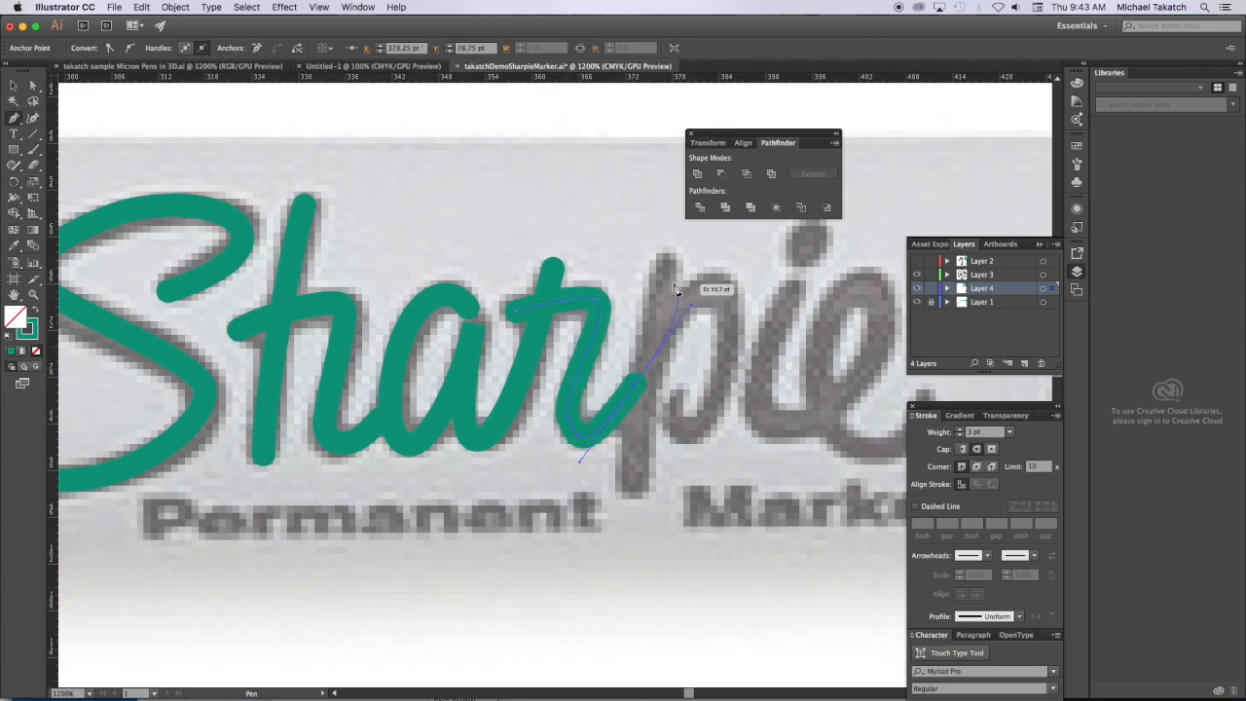
{"action": "left_click", "coordinate": [664, 286], "text": "super"}
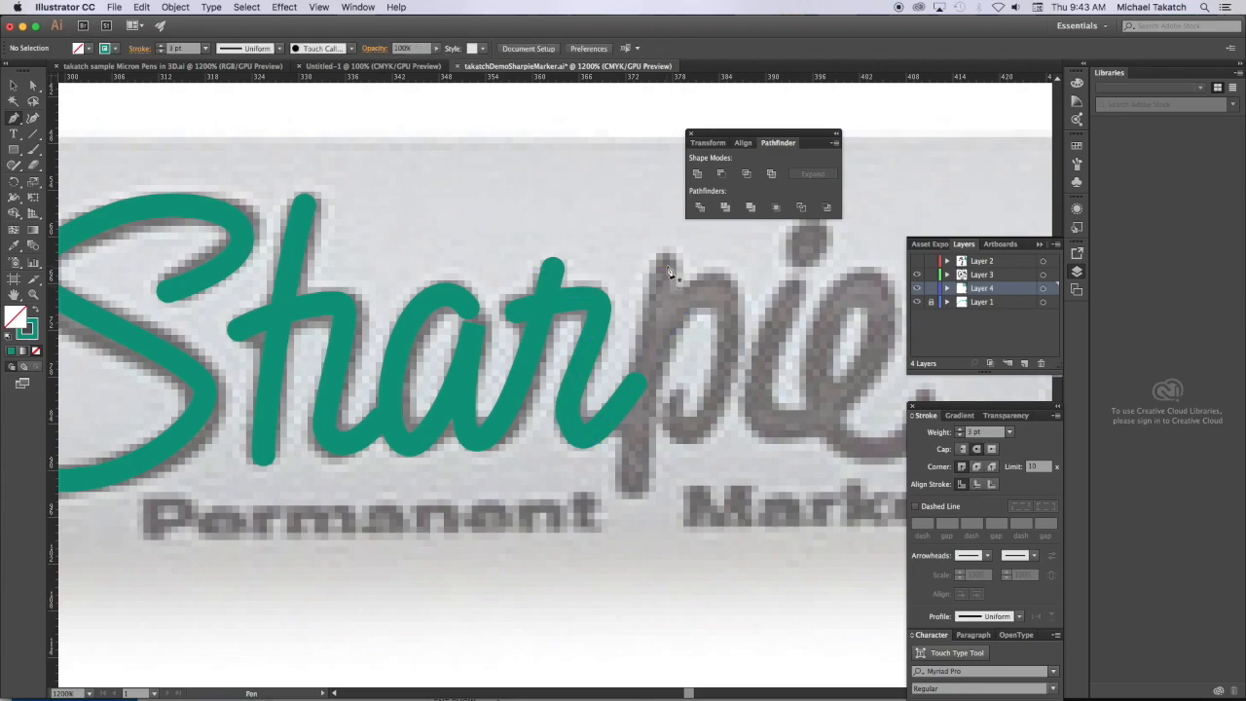
Trace the letter p with two Pen tool paths: the long descending stem and the hooked bowl
{"action": "left_click", "coordinate": [663, 259]}
{"action": "mouse_move", "coordinate": [634, 487]}
{"action": "left_mouse_down"}
{"action": "mouse_move", "coordinate": [633, 571]}
{"action": "mouse_move", "coordinate": [636, 555]}
{"action": "left_mouse_up"}
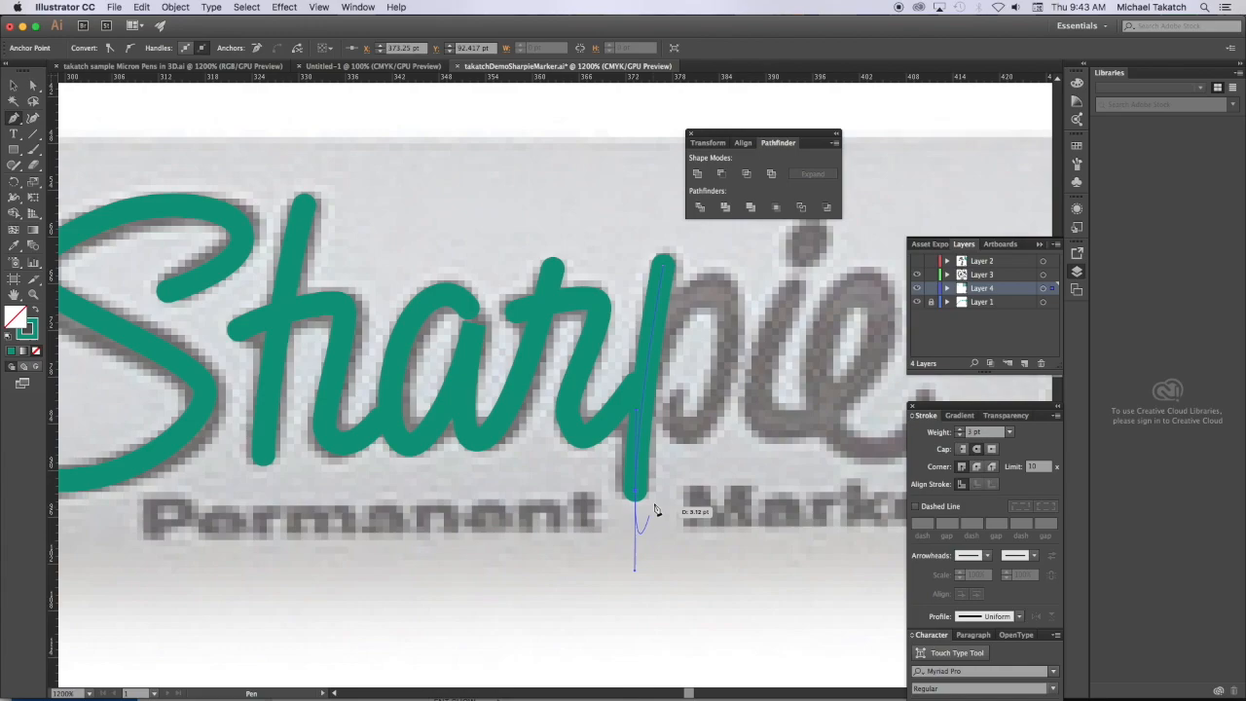
{"action": "left_click", "coordinate": [678, 408], "text": "super"}
{"action": "left_click_drag", "start_coordinate": [656, 331], "coordinate": [733, 288]}
{"action": "left_click_drag", "start_coordinate": [719, 387], "coordinate": [709, 418]}
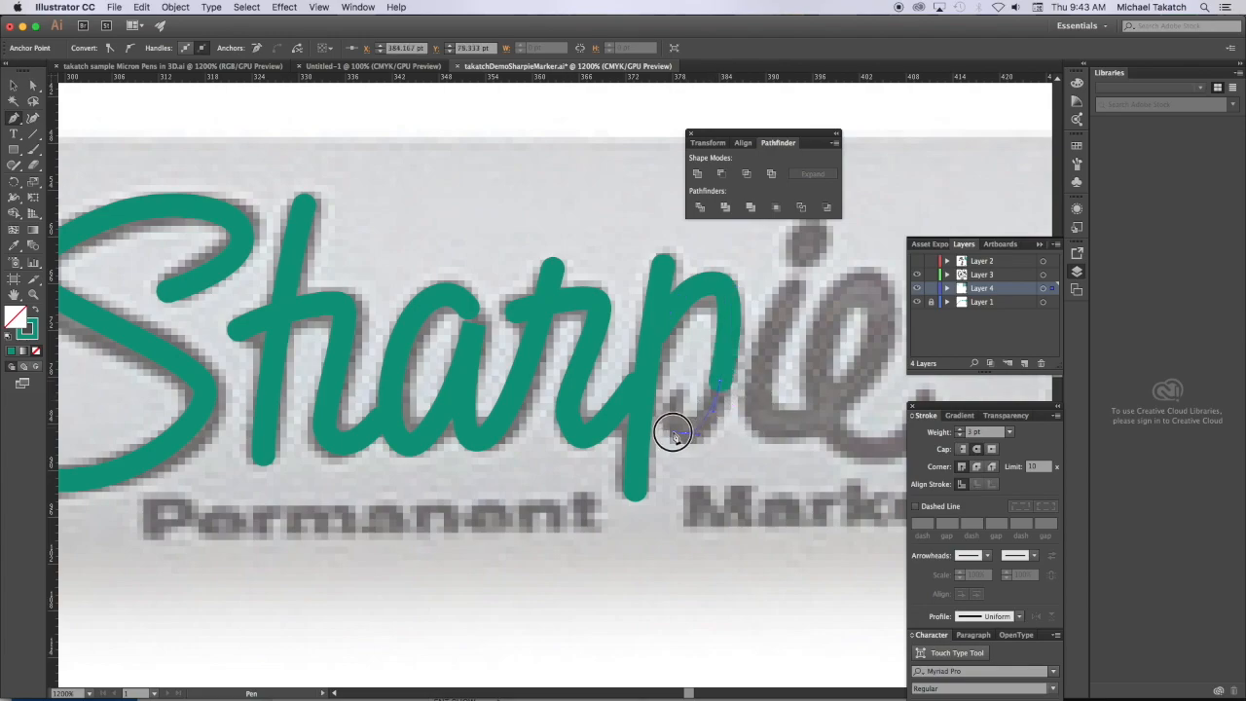
{"action": "left_click_drag", "start_coordinate": [686, 385], "coordinate": [628, 412]}
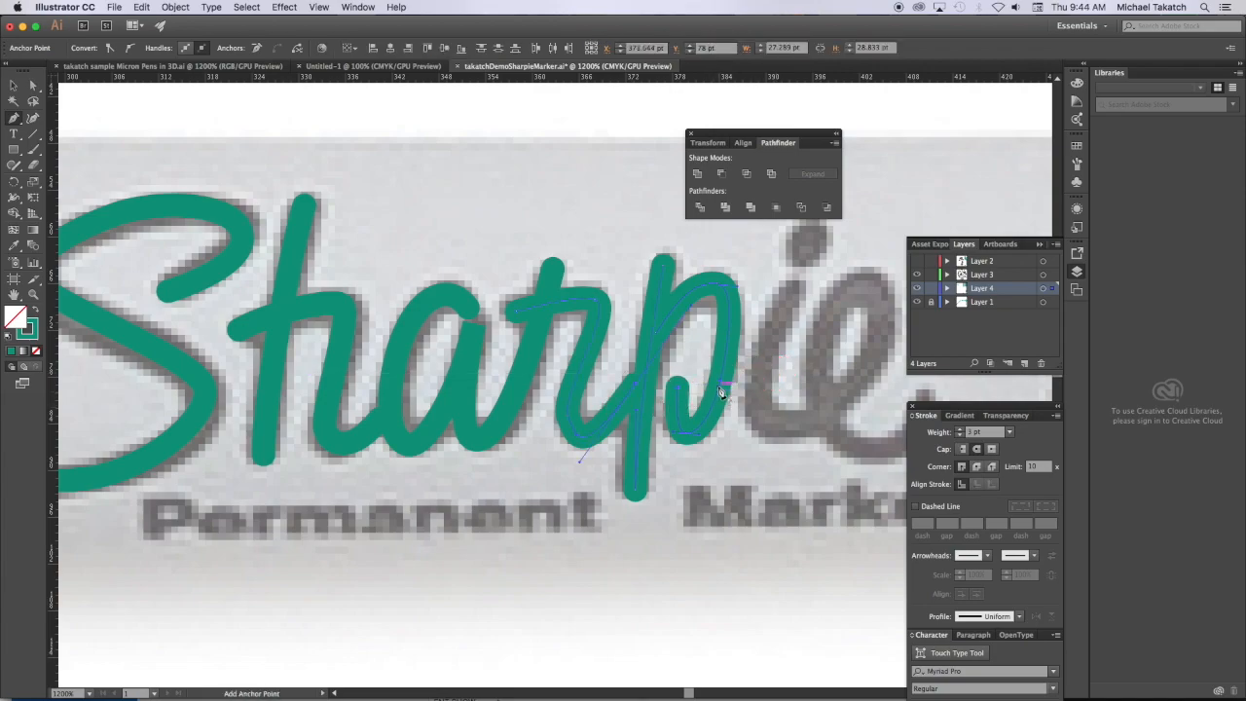
{"action": "left_click", "coordinate": [766, 366]}
Trace the i and e as one continuous Pen tool path, ending it at the e's tail, and begin the i's dot
{"action": "left_click_drag", "start_coordinate": [766, 366], "coordinate": [570, 383]}
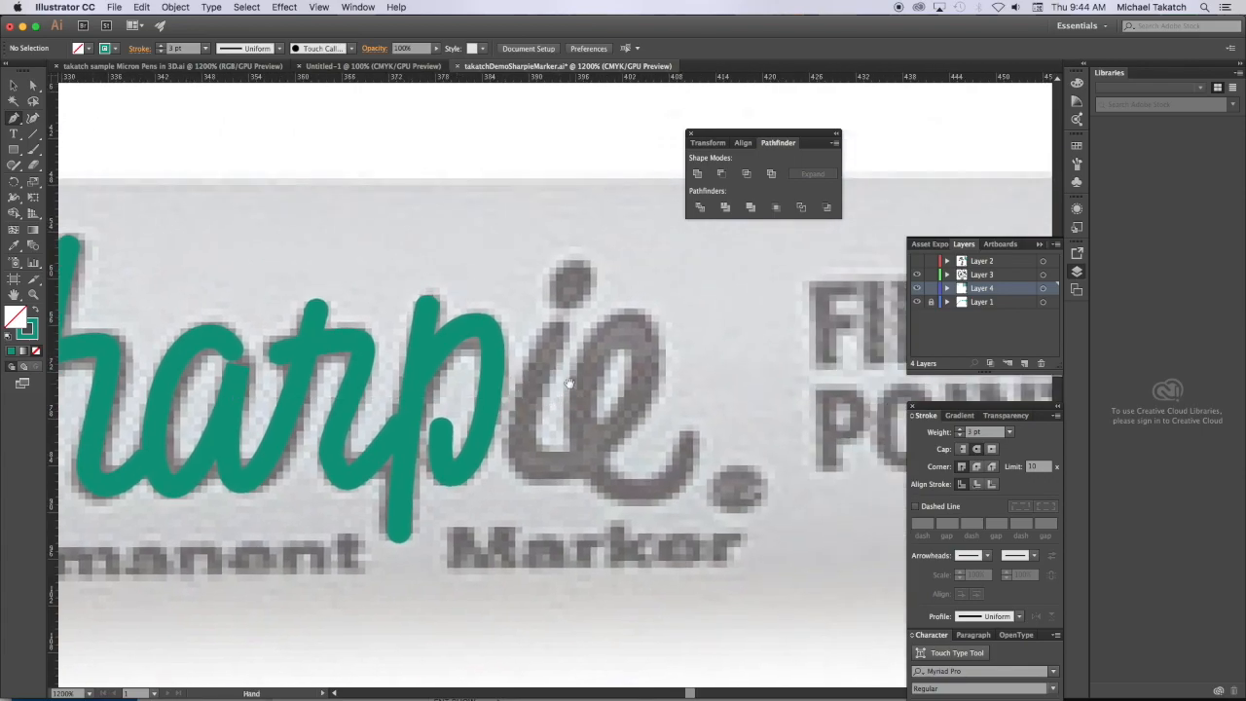
{"action": "left_click_drag", "start_coordinate": [553, 334], "coordinate": [518, 394]}
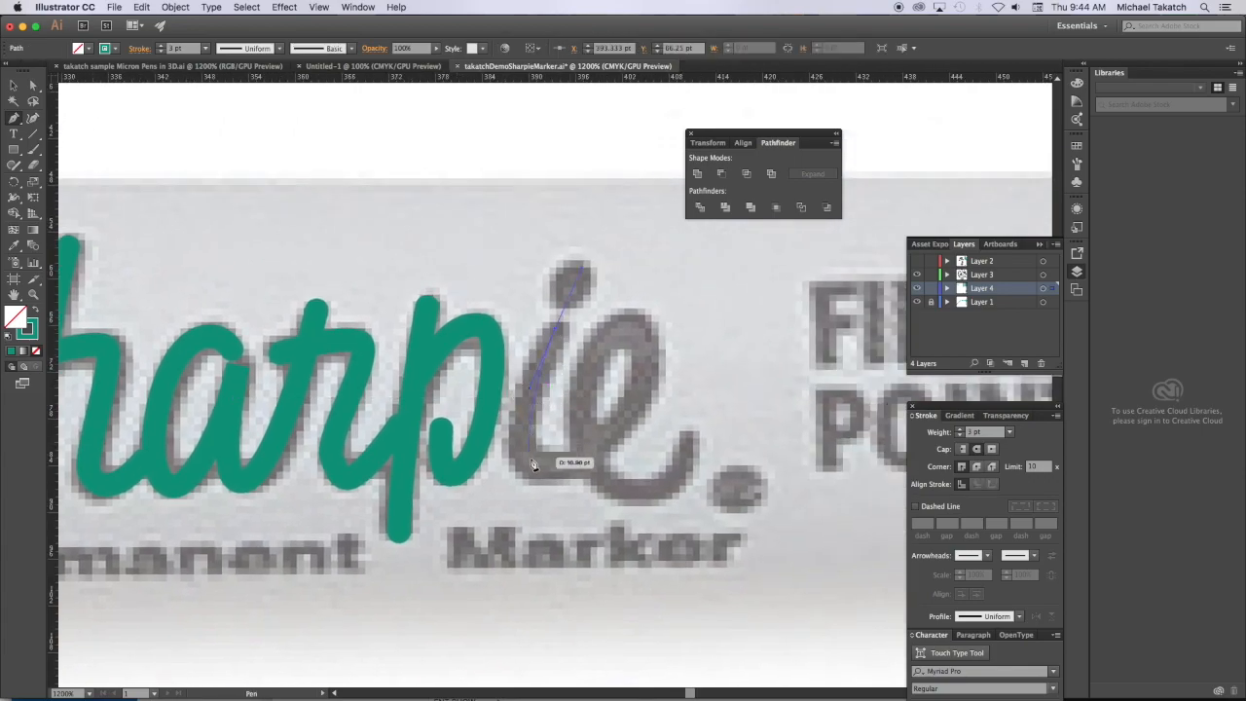
{"action": "left_click_drag", "start_coordinate": [553, 474], "coordinate": [555, 472]}
{"action": "left_click_drag", "start_coordinate": [628, 414], "coordinate": [650, 380]}
{"action": "left_click_drag", "start_coordinate": [631, 321], "coordinate": [610, 315]}
{"action": "mouse_move", "coordinate": [582, 409]}
{"action": "left_mouse_down"}
{"action": "mouse_move", "coordinate": [571, 445]}
{"action": "mouse_move", "coordinate": [608, 491]}
{"action": "mouse_move", "coordinate": [670, 487]}
{"action": "left_mouse_up"}
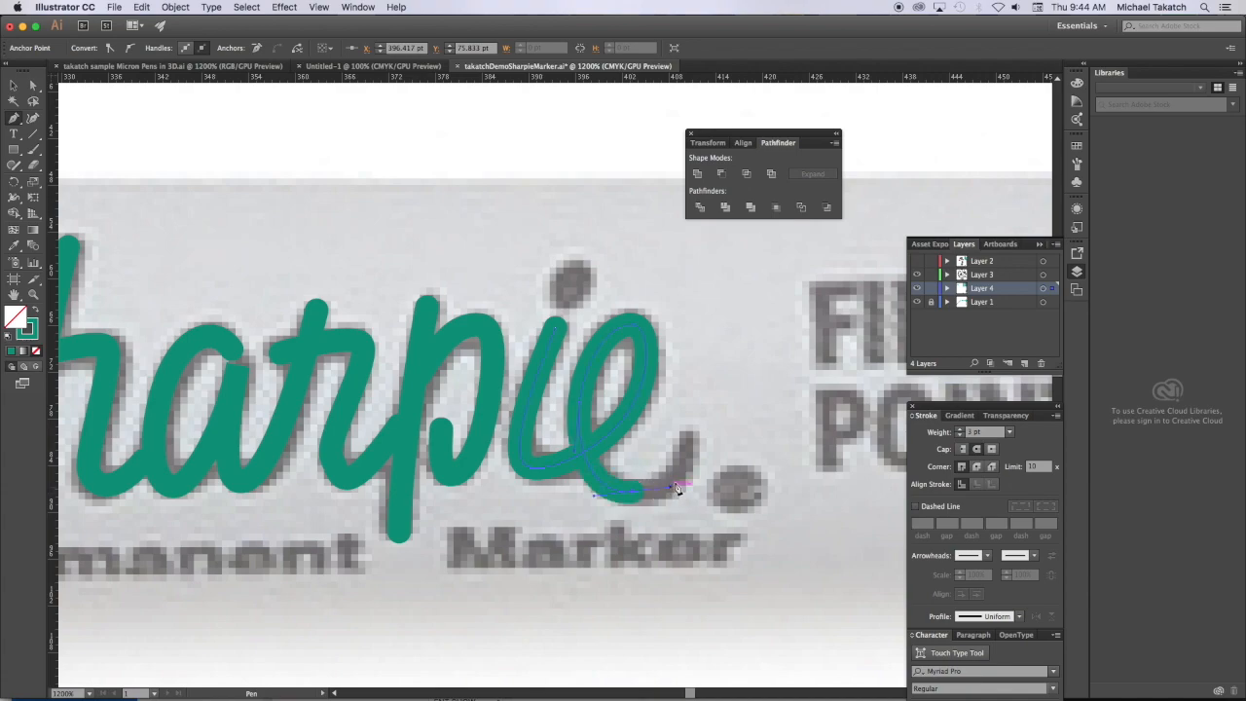
{"action": "left_click", "coordinate": [690, 433]}
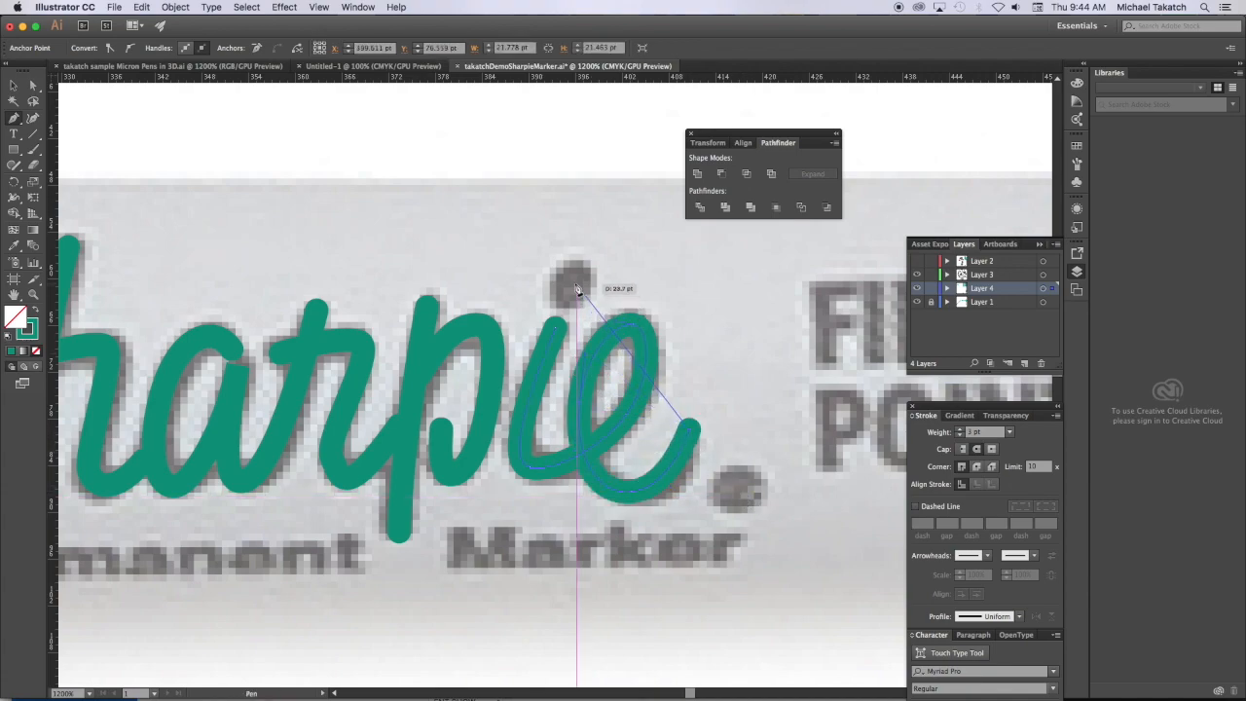
{"action": "left_click", "coordinate": [670, 314], "text": "super"}
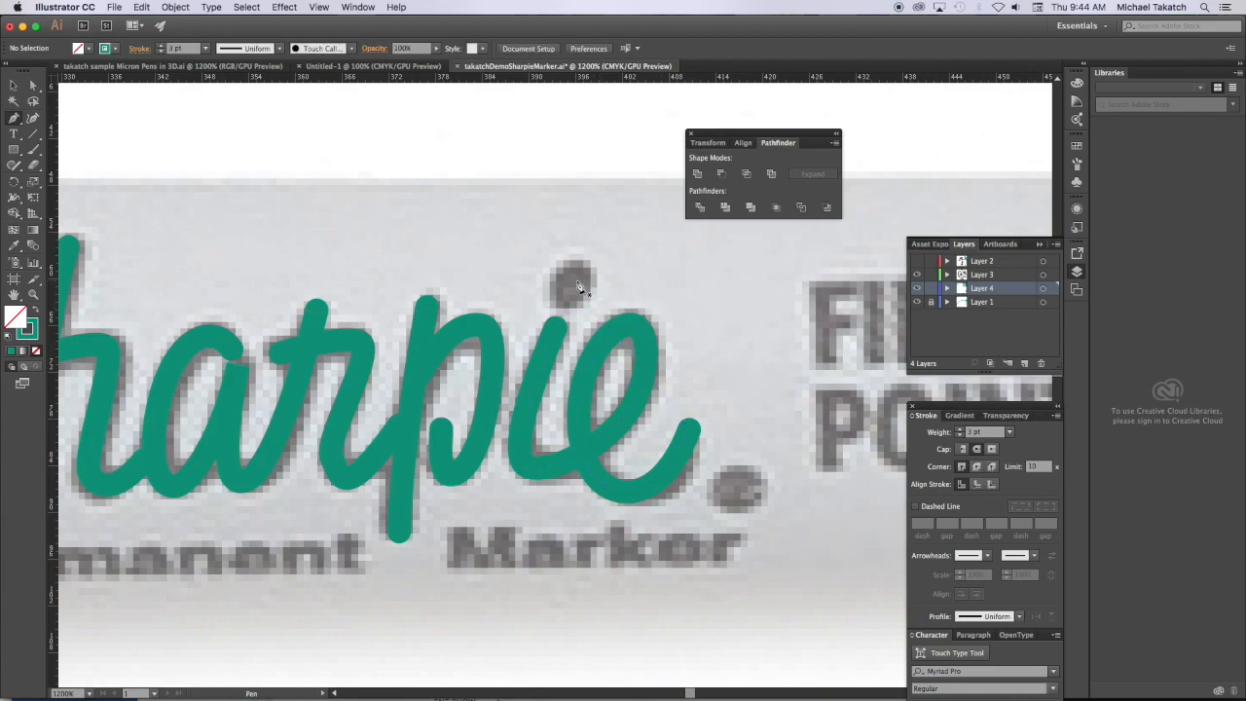
{"action": "left_click_drag", "start_coordinate": [574, 287], "coordinate": [584, 292]}
Widen the upper-left curve of the letter S with the Width tool and undo the width change at its tail
{"action": "left_click", "coordinate": [15, 87]}
{"action": "left_click", "coordinate": [369, 283]}
{"action": "left_click_drag", "start_coordinate": [360, 397], "coordinate": [714, 380]}
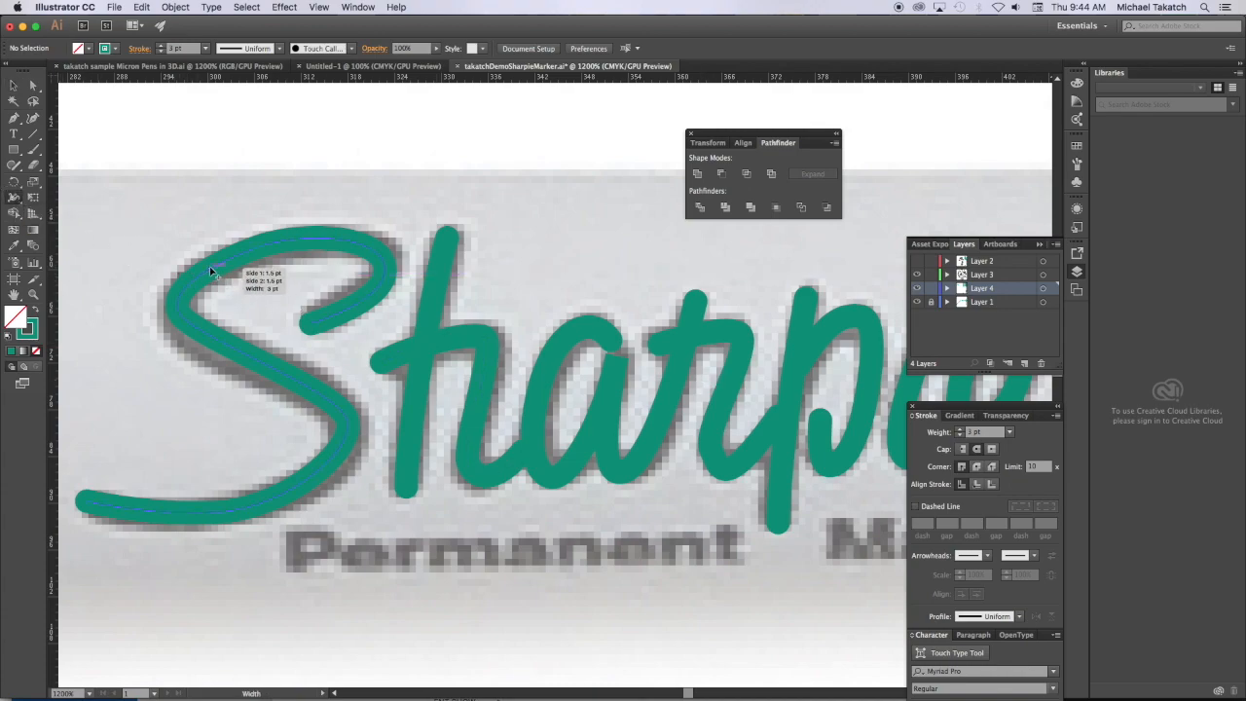
{"action": "left_click_drag", "start_coordinate": [209, 276], "coordinate": [202, 256]}
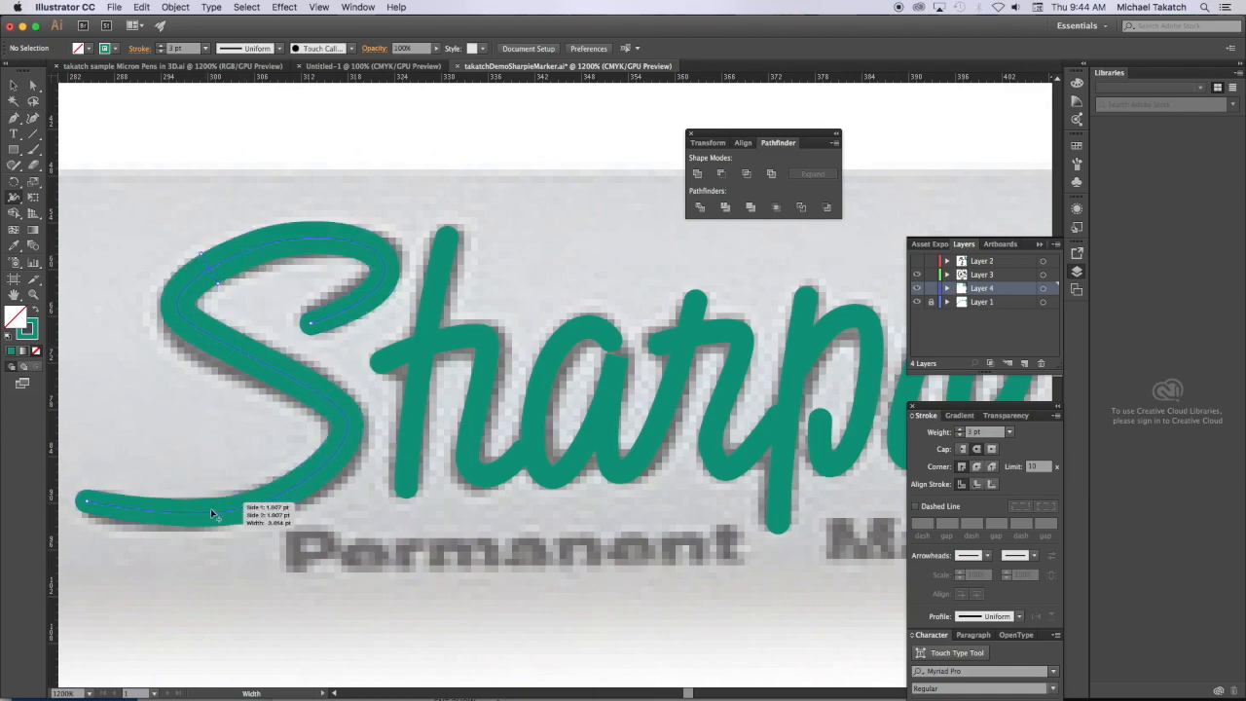
{"action": "mouse_move", "coordinate": [88, 504]}
{"action": "left_mouse_down"}
{"action": "mouse_move", "coordinate": [89, 493]}
{"action": "mouse_move", "coordinate": [91, 518]}
{"action": "left_mouse_up"}
{"action": "key", "text": "super+z"}
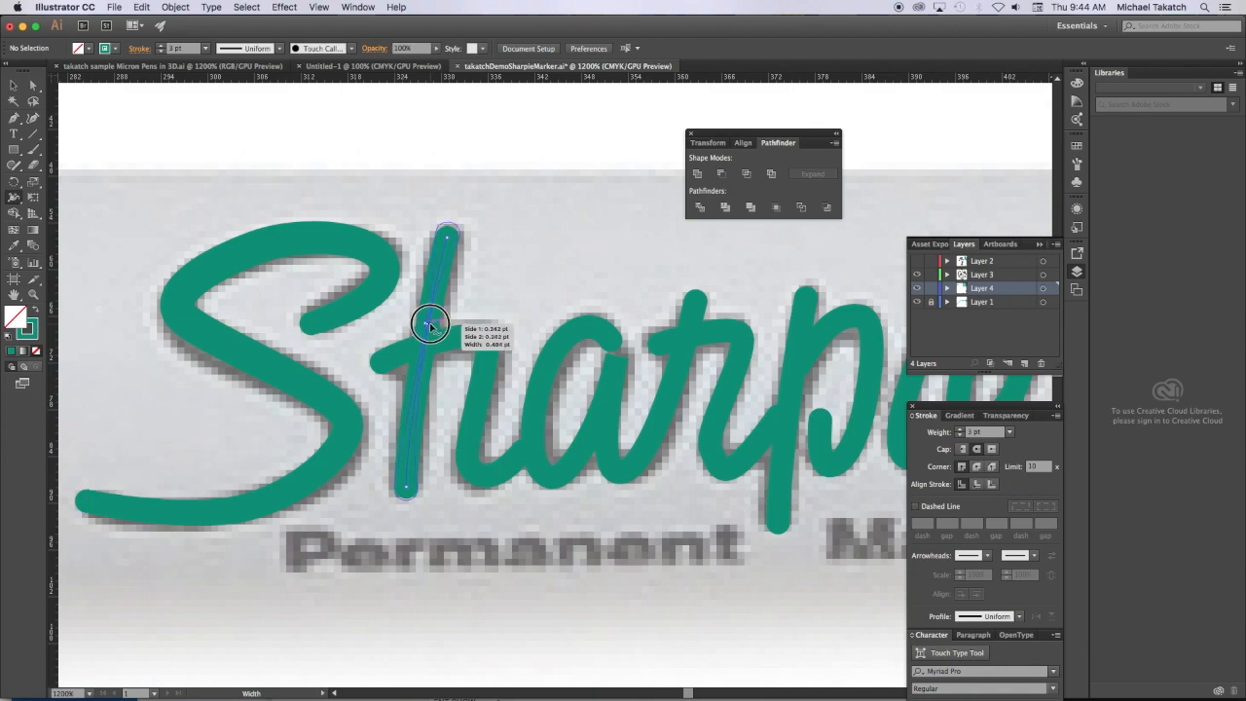
Widen the strokes of the h, a, r, p and e mid-path with the Width tool to match the photo
{"action": "left_click_drag", "start_coordinate": [438, 326], "coordinate": [446, 330]}
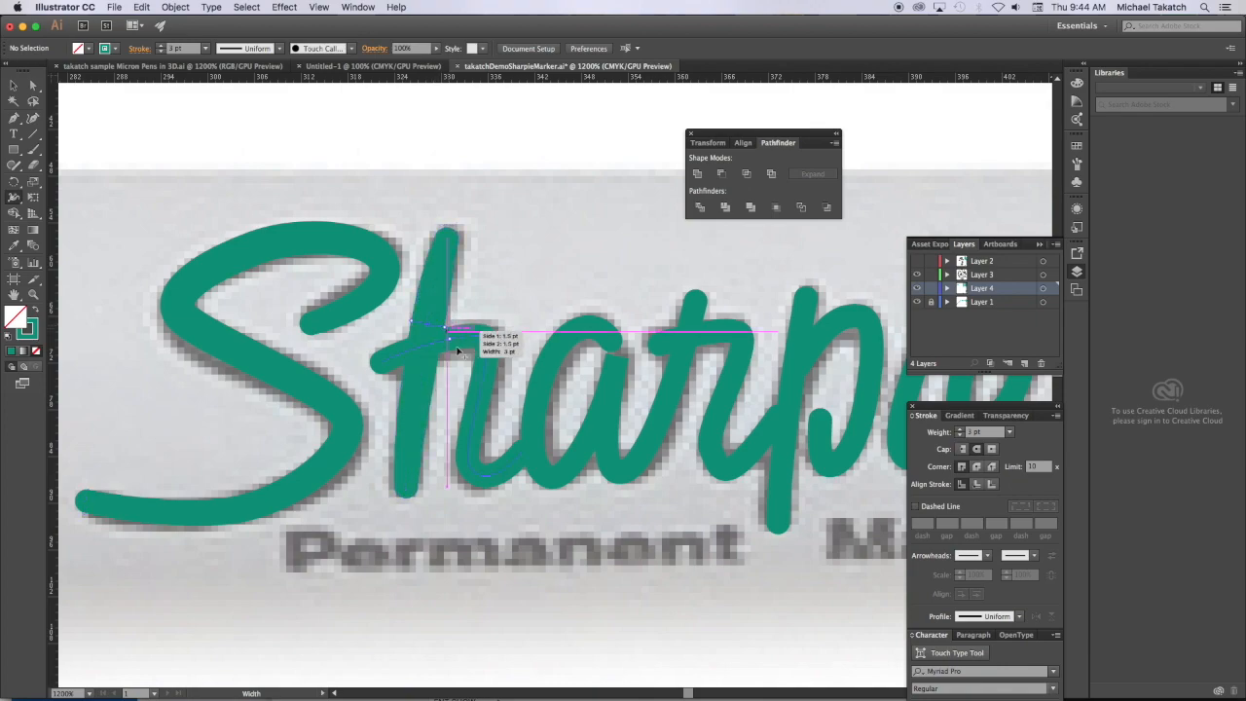
{"action": "left_click_drag", "start_coordinate": [483, 382], "coordinate": [490, 383]}
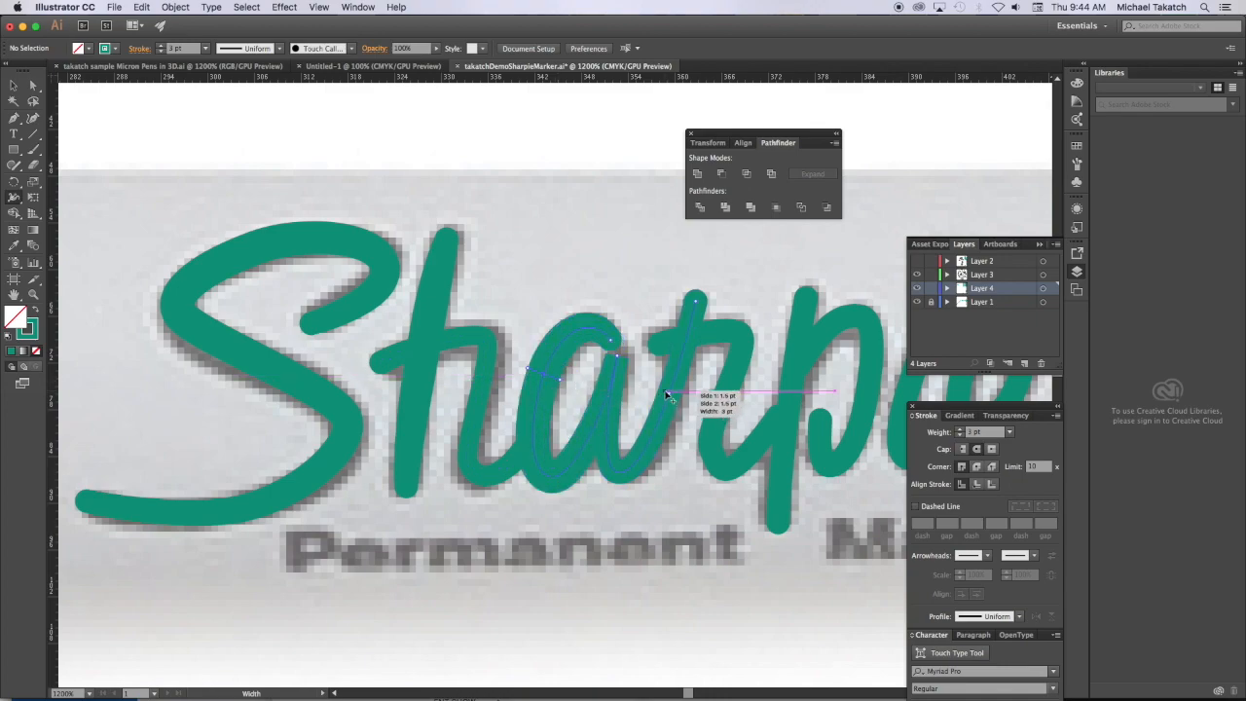
{"action": "left_click_drag", "start_coordinate": [680, 397], "coordinate": [682, 394]}
{"action": "scroll", "coordinate": [828, 418], "scroll_direction": "right", "scroll_amount": 5}
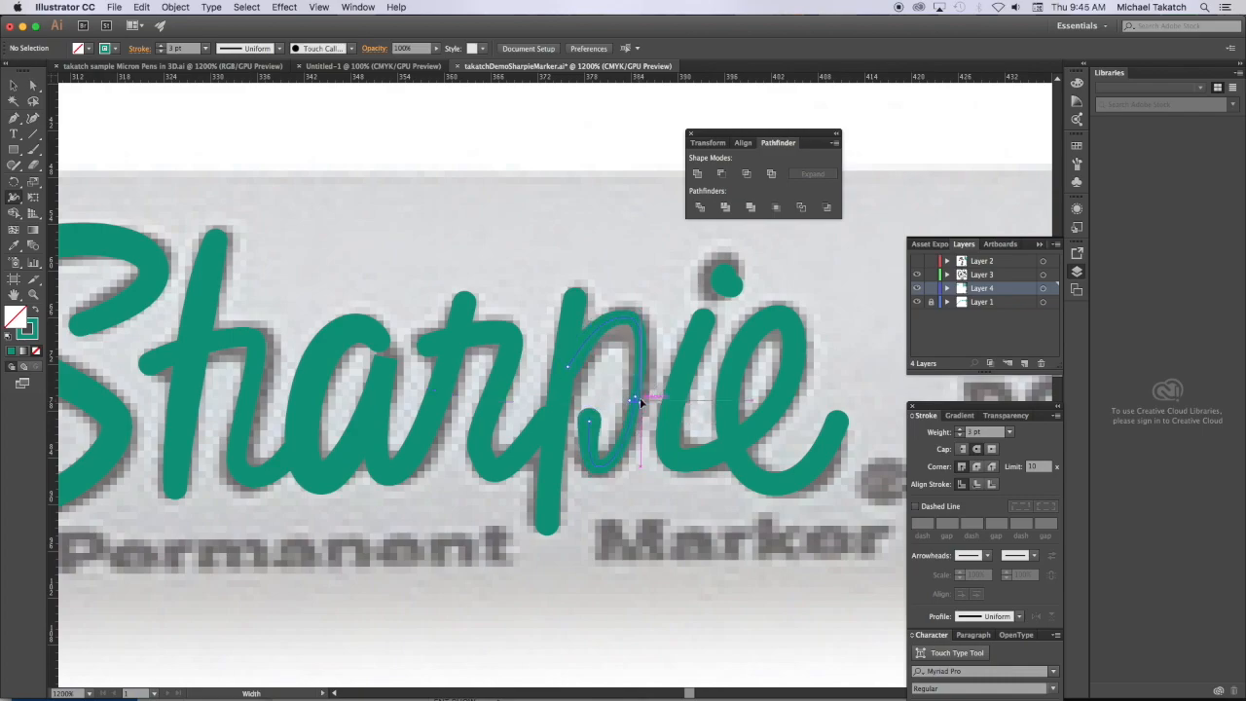
{"action": "left_click_drag", "start_coordinate": [640, 397], "coordinate": [649, 399]}
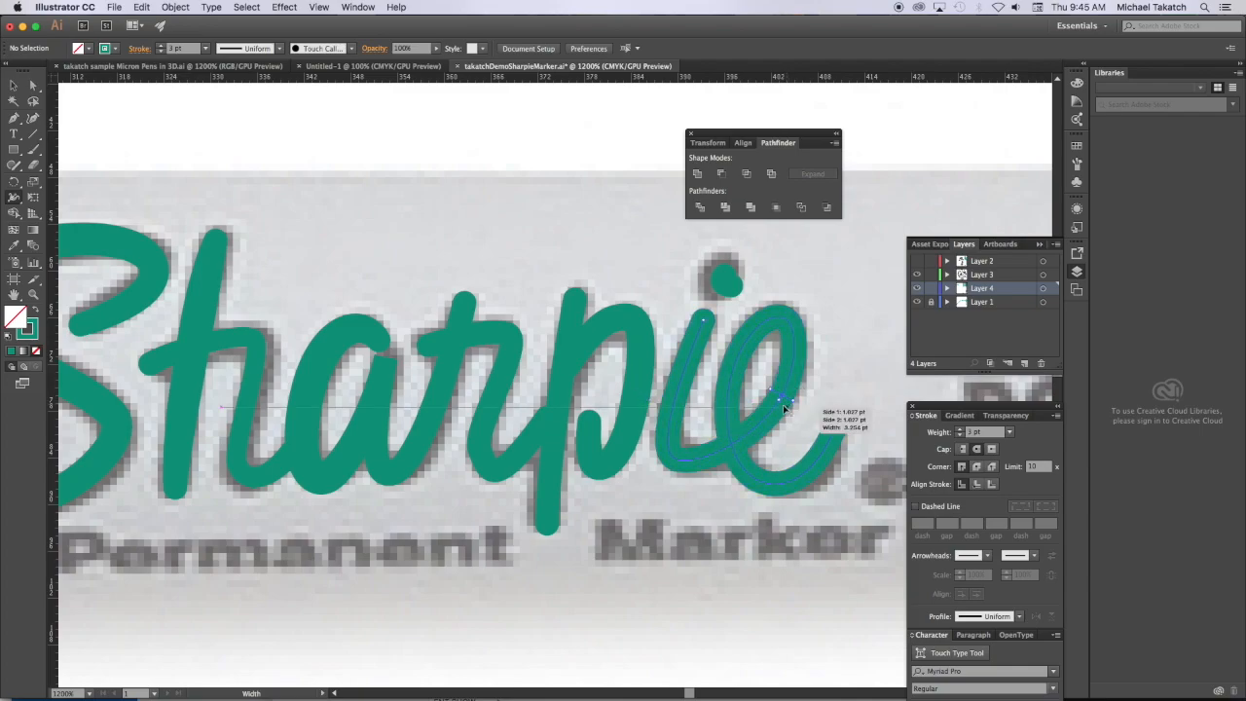
Select all the Sharpie lettering paths and recolor their strokes black
{"action": "key", "text": "super+minus"}
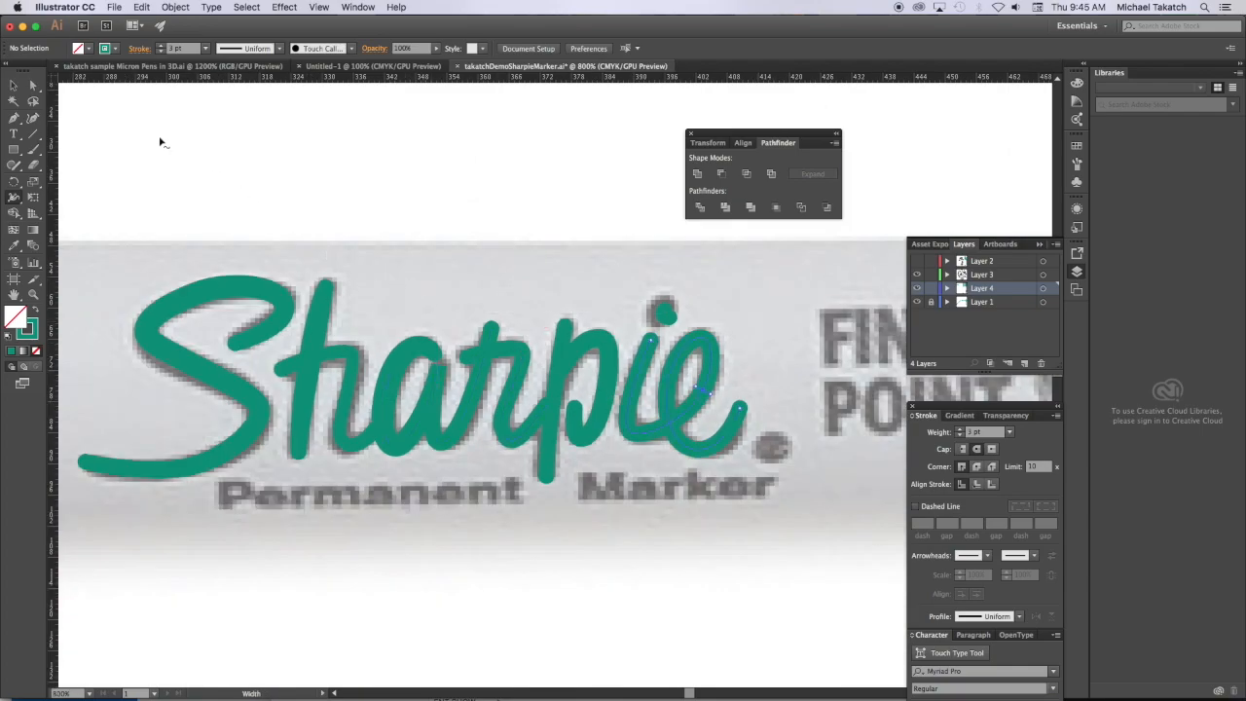
{"action": "left_click", "coordinate": [16, 87]}
{"action": "left_click", "coordinate": [715, 417]}
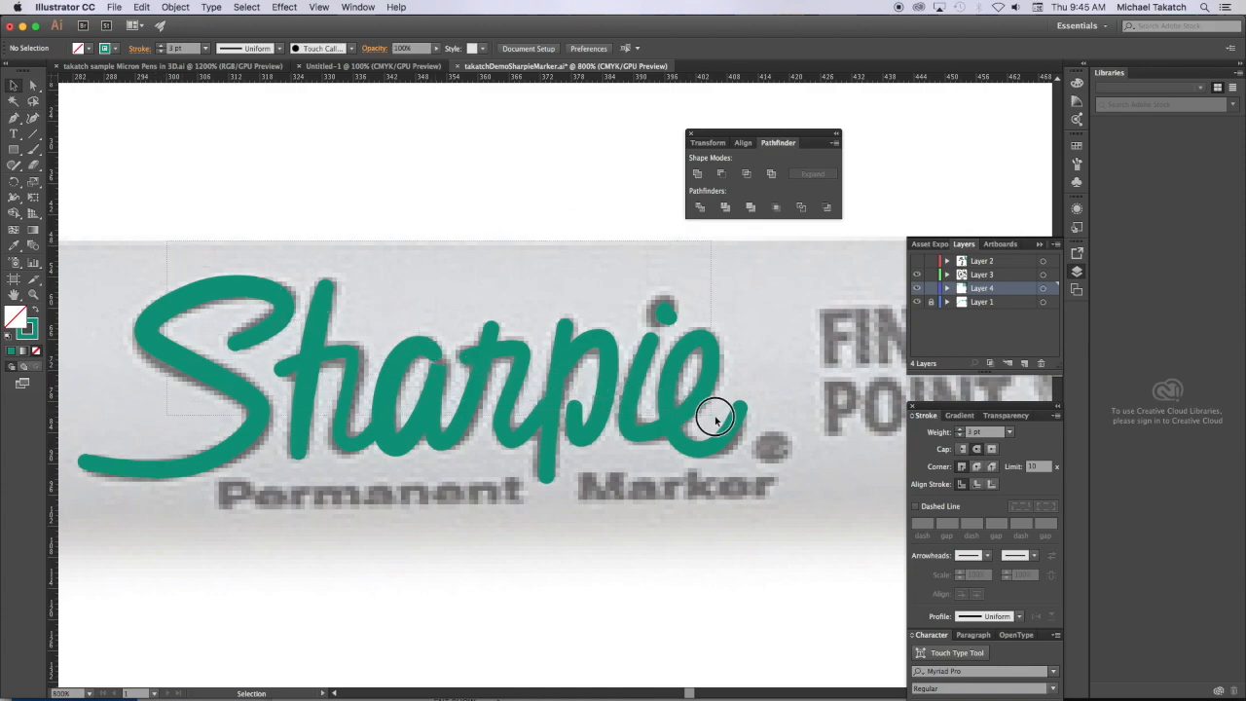
{"action": "left_click", "coordinate": [33, 330]}
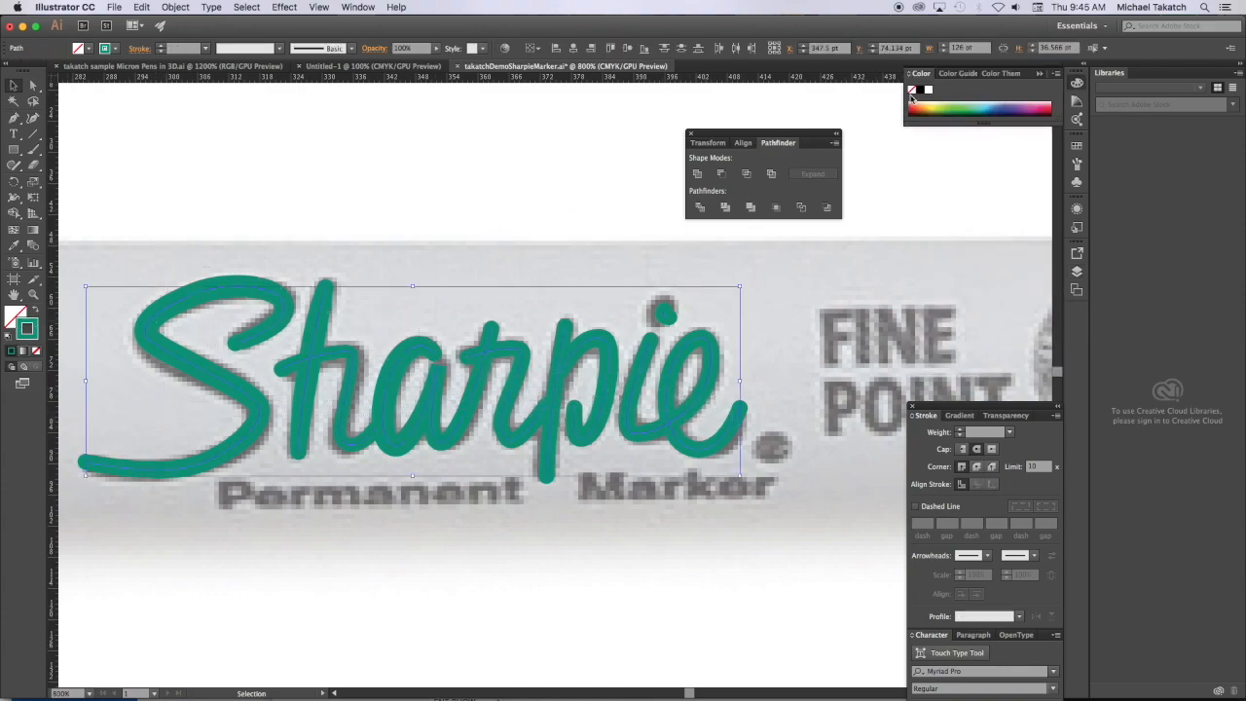
{"action": "left_click", "coordinate": [918, 90]}
{"action": "left_click", "coordinate": [204, 199]}
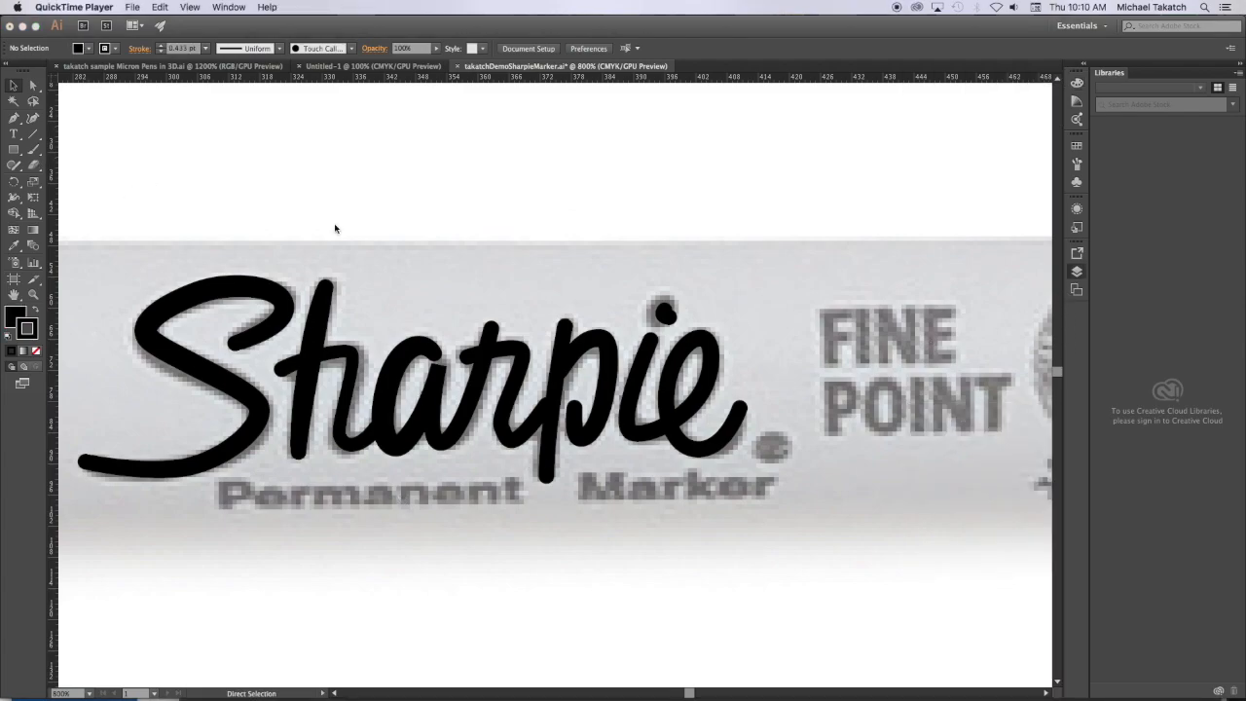
Compare the traced lettering on Layer 4 with the finished artwork on Layer 2 by toggling their visibility
{"action": "left_click", "coordinate": [1078, 273]}
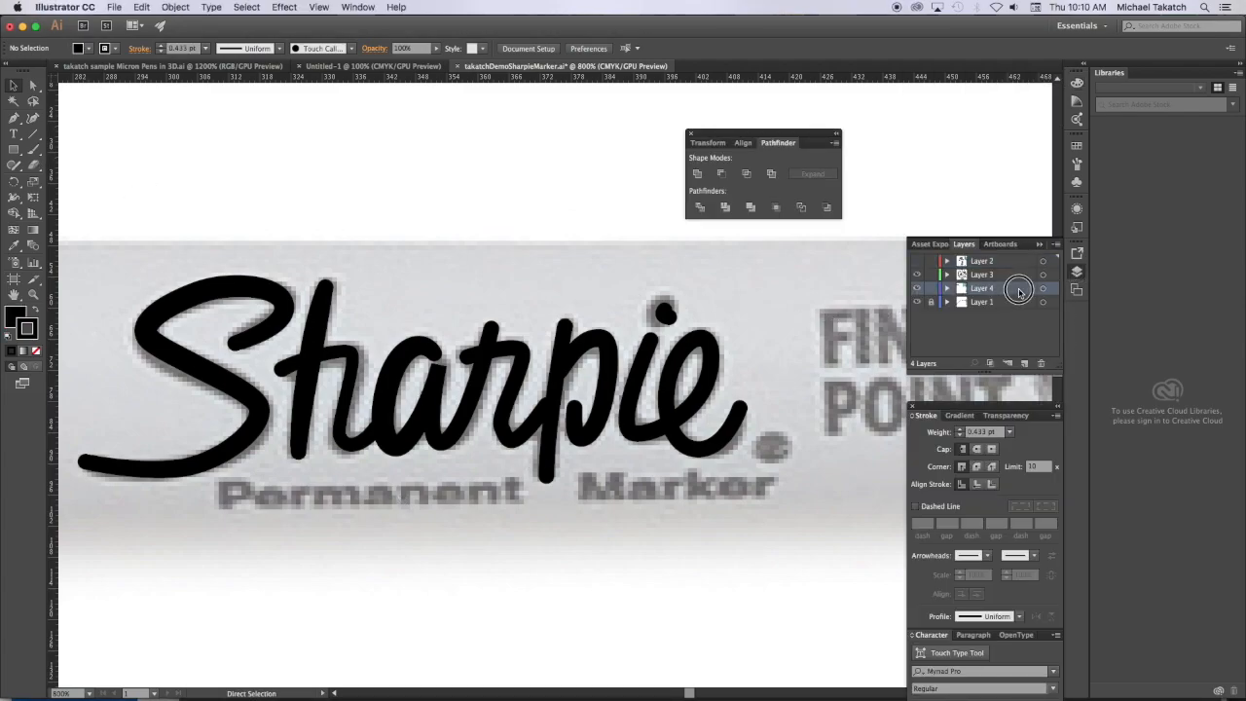
{"action": "left_click", "coordinate": [917, 288]}
{"action": "left_click", "coordinate": [917, 289]}
{"action": "left_click", "coordinate": [917, 261]}
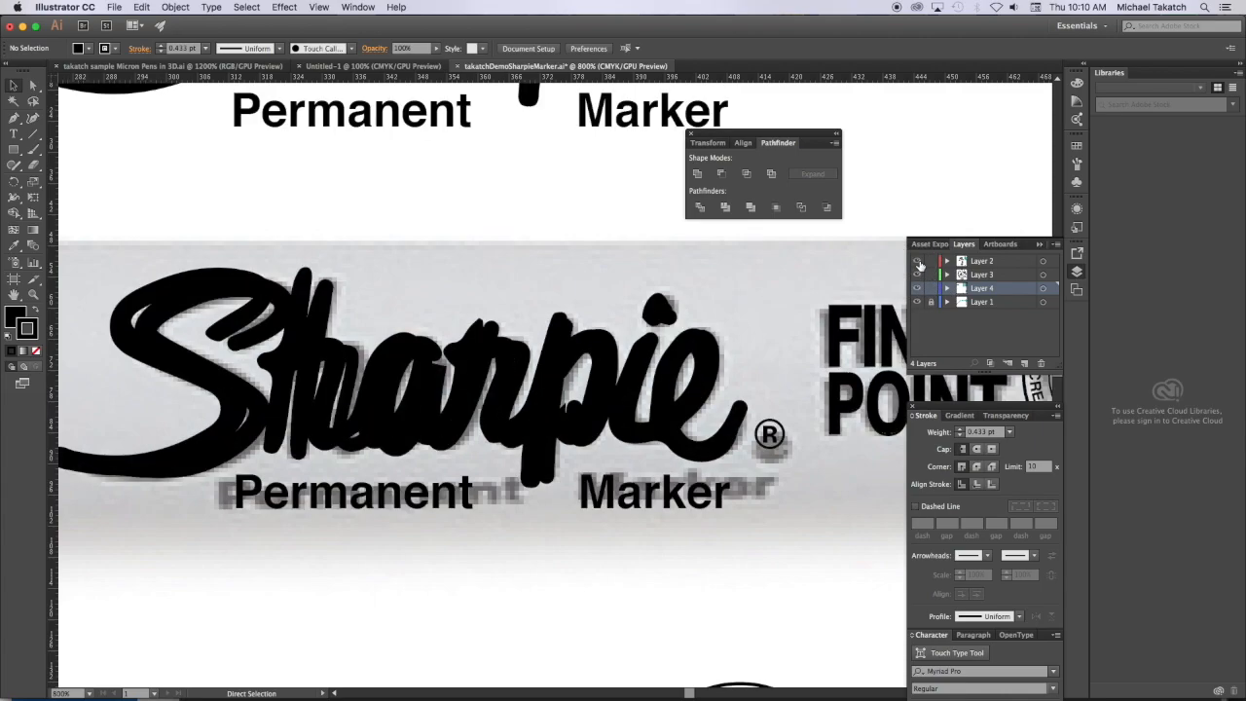
{"action": "left_click", "coordinate": [917, 288]}
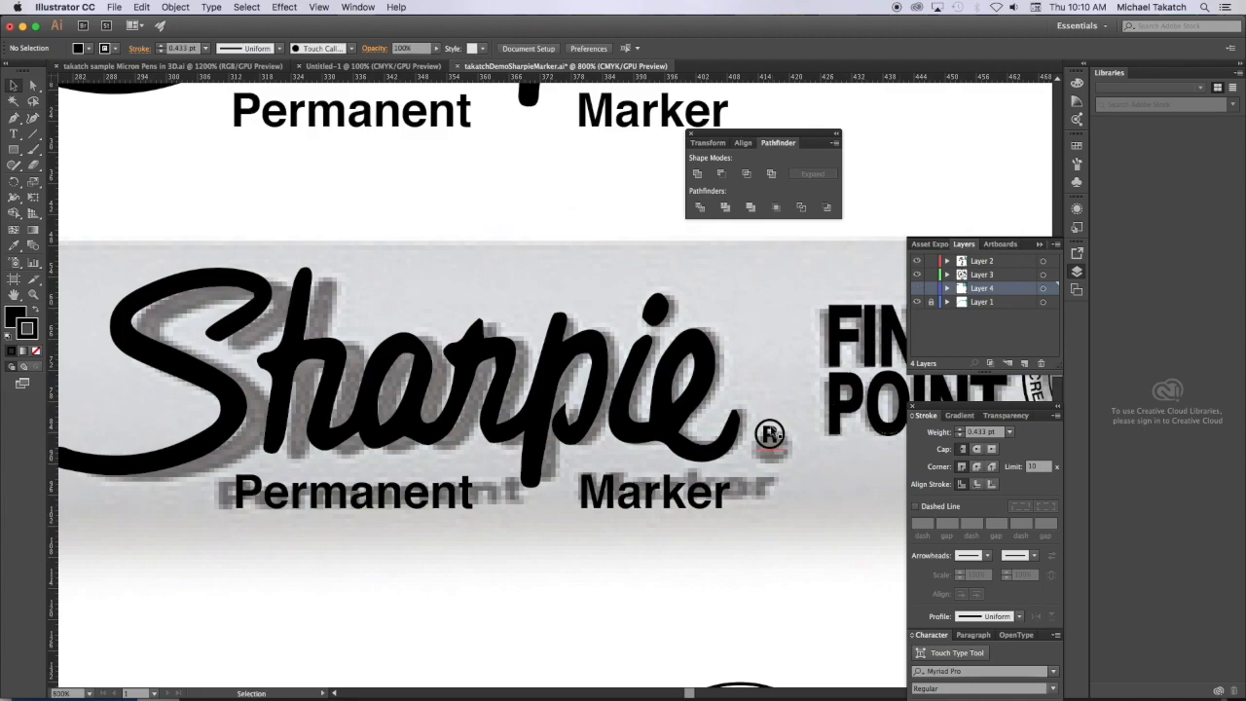
{"action": "left_click", "coordinate": [917, 288]}
{"action": "left_click", "coordinate": [917, 261]}
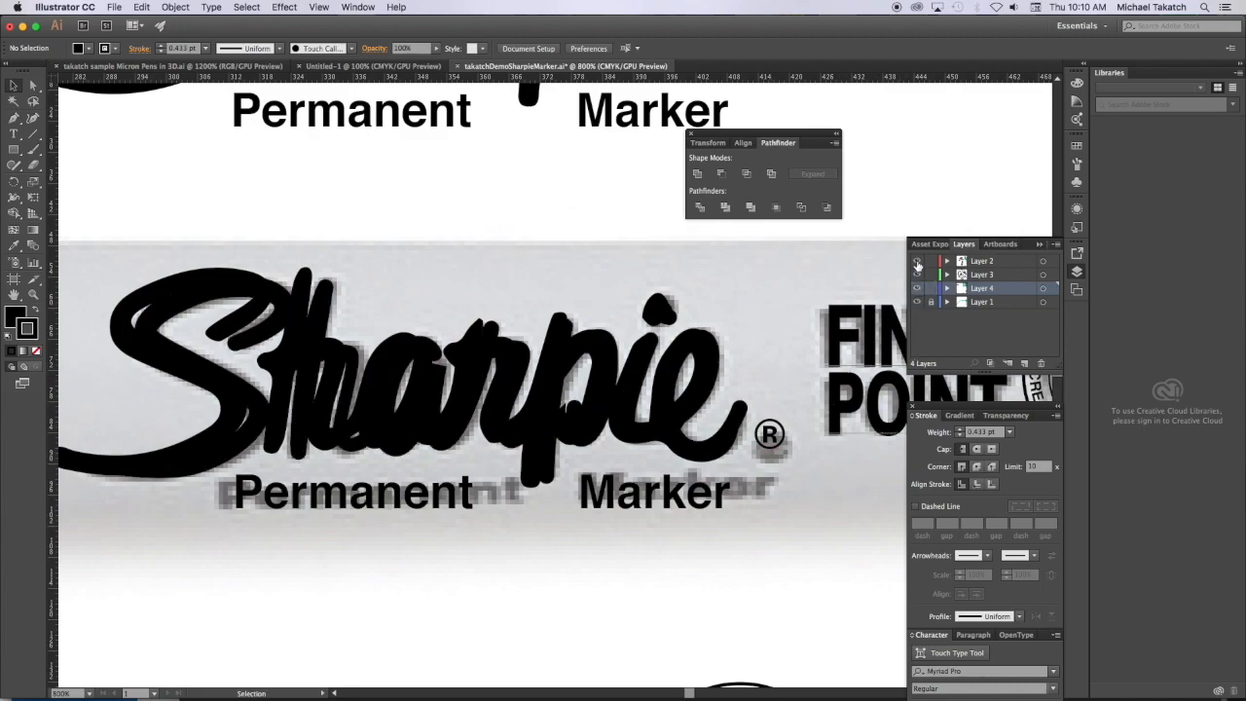
Add the text "Permanent Marker" and place it beneath the Sharpie lettering
{"action": "left_click", "coordinate": [13, 134]}
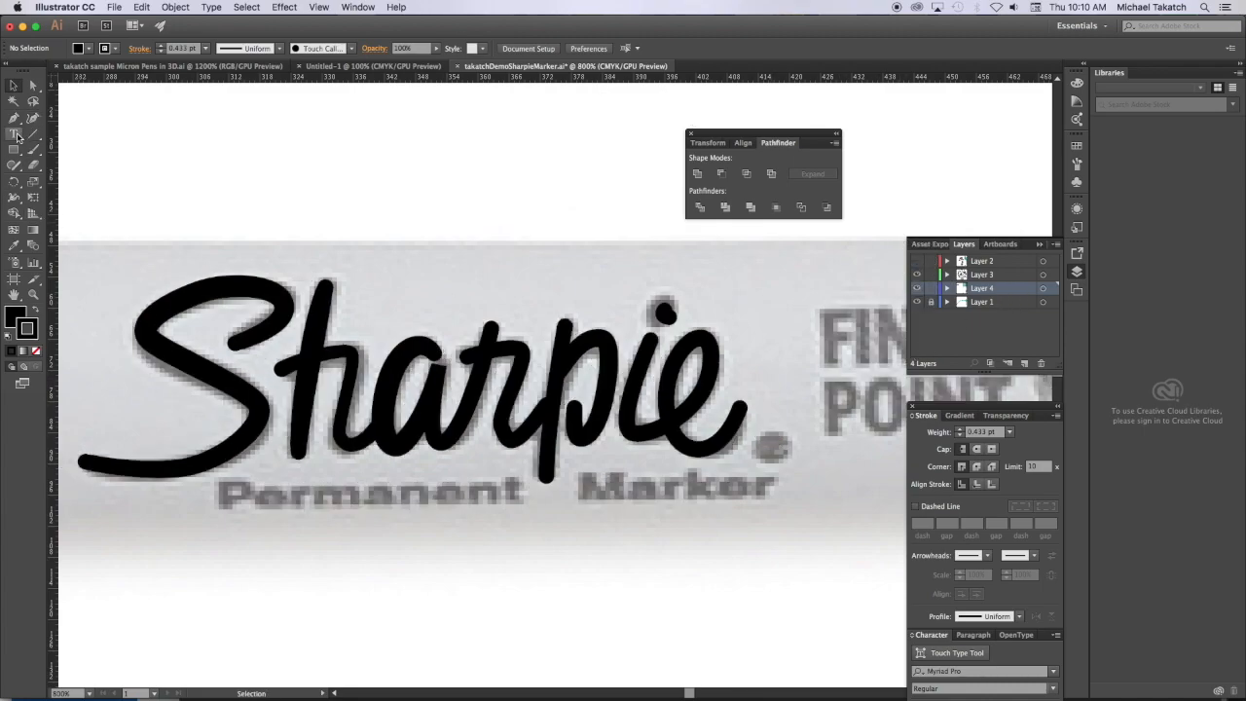
{"action": "left_click", "coordinate": [263, 531]}
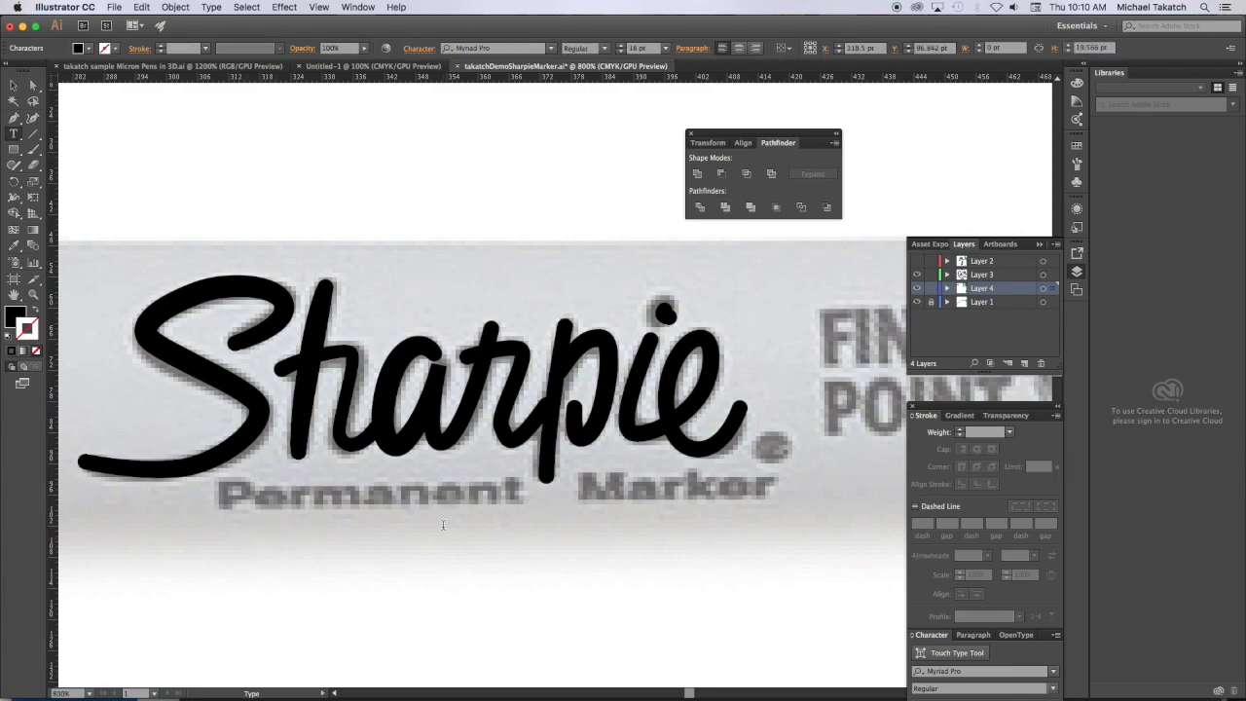
{"action": "type", "text": "Per"}
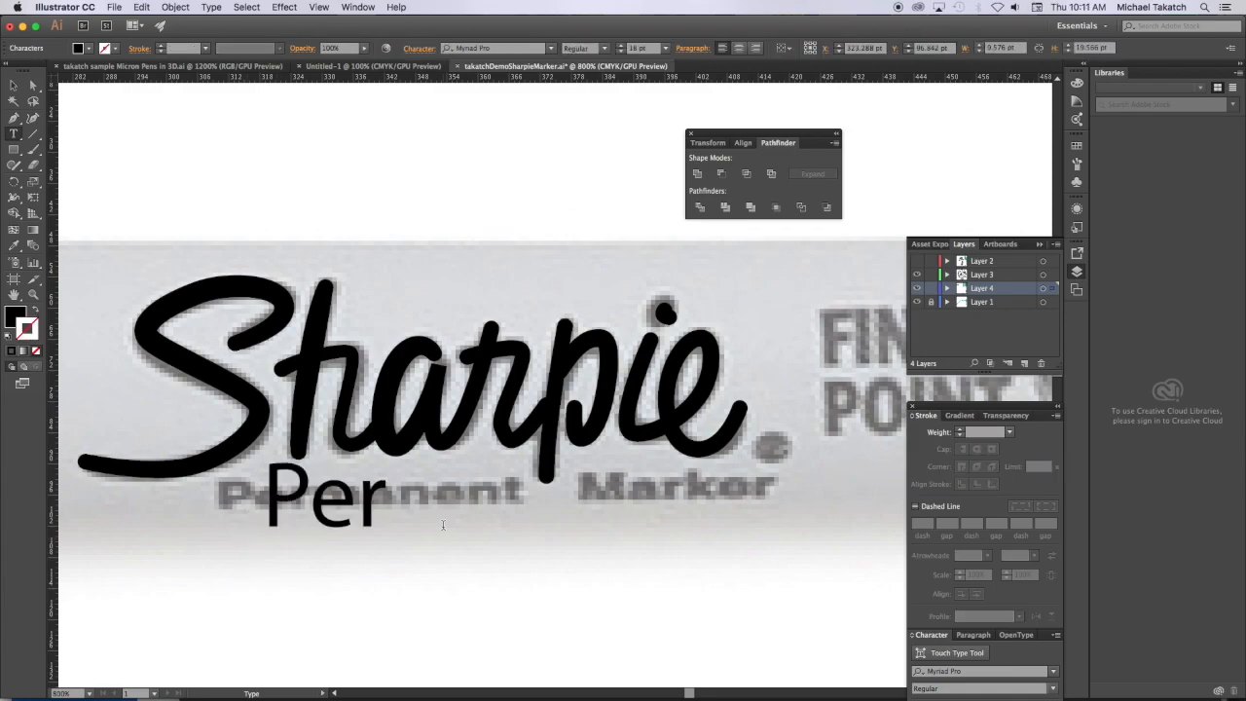
{"action": "type", "text": "manent"}
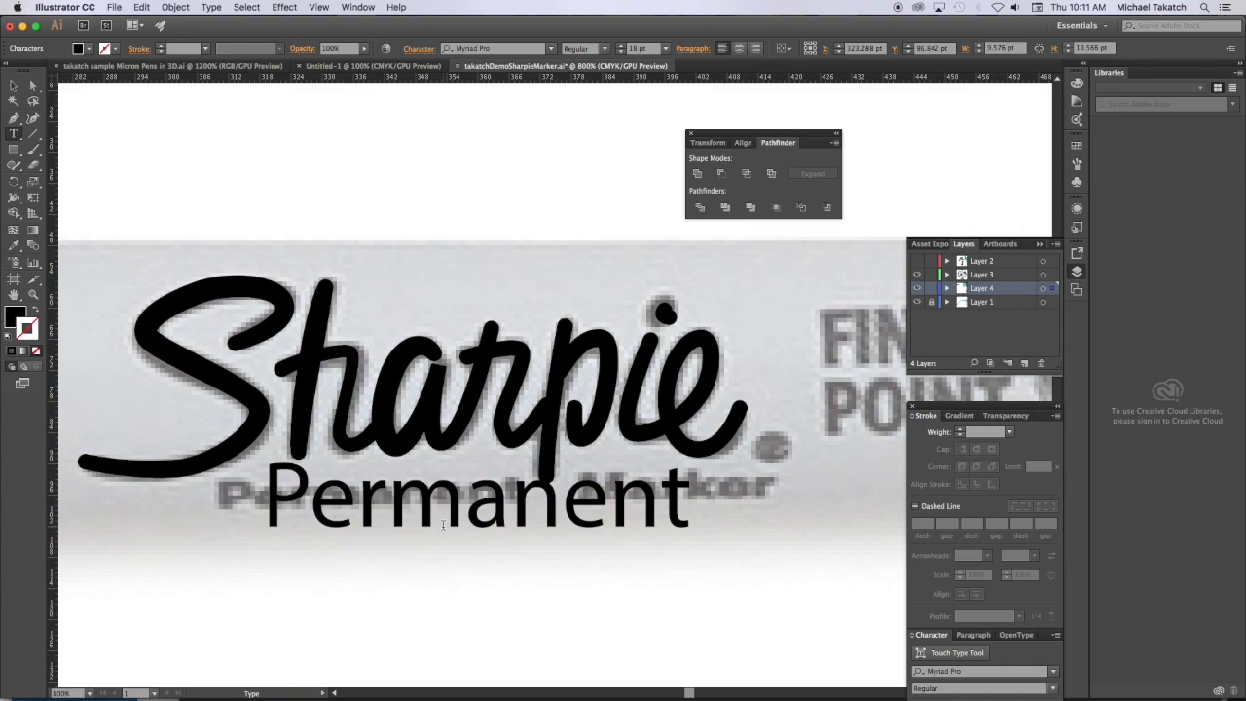
{"action": "type", "text": " Mark"}
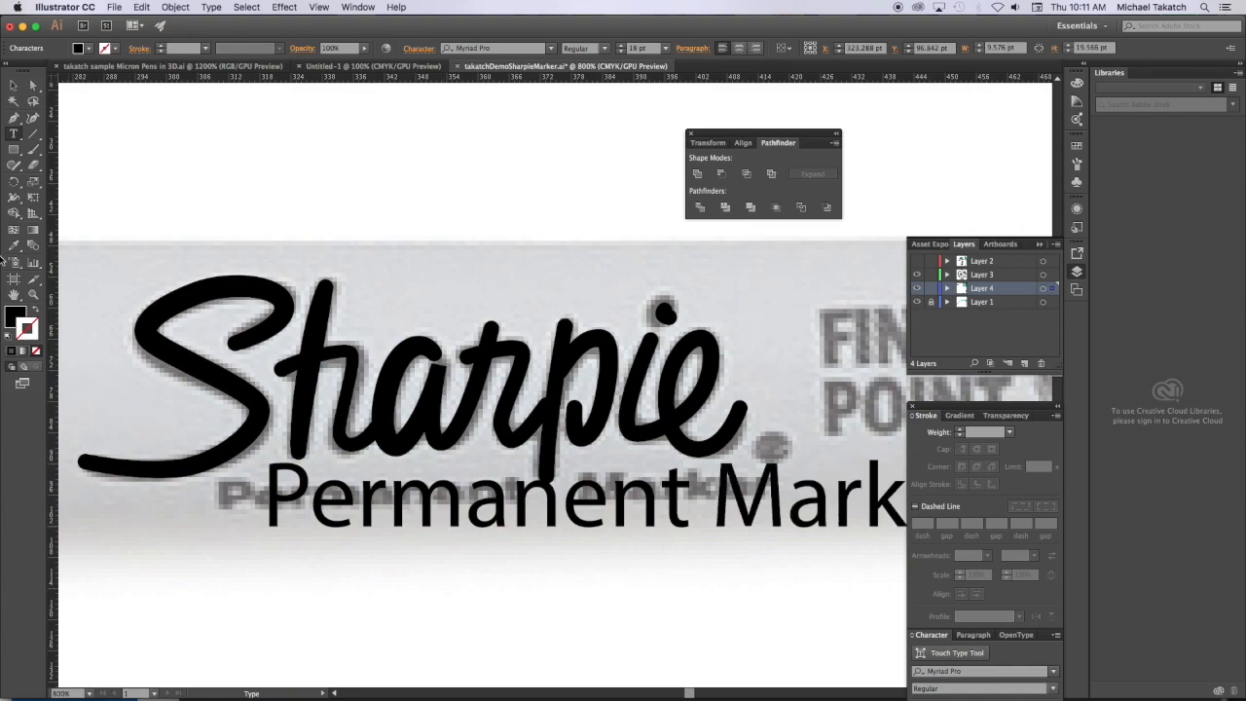
{"action": "left_click", "coordinate": [13, 86]}
{"action": "mouse_move", "coordinate": [505, 508]}
{"action": "left_mouse_down"}
{"action": "mouse_move", "coordinate": [423, 491]}
{"action": "mouse_move", "coordinate": [401, 516]}
{"action": "left_mouse_up"}
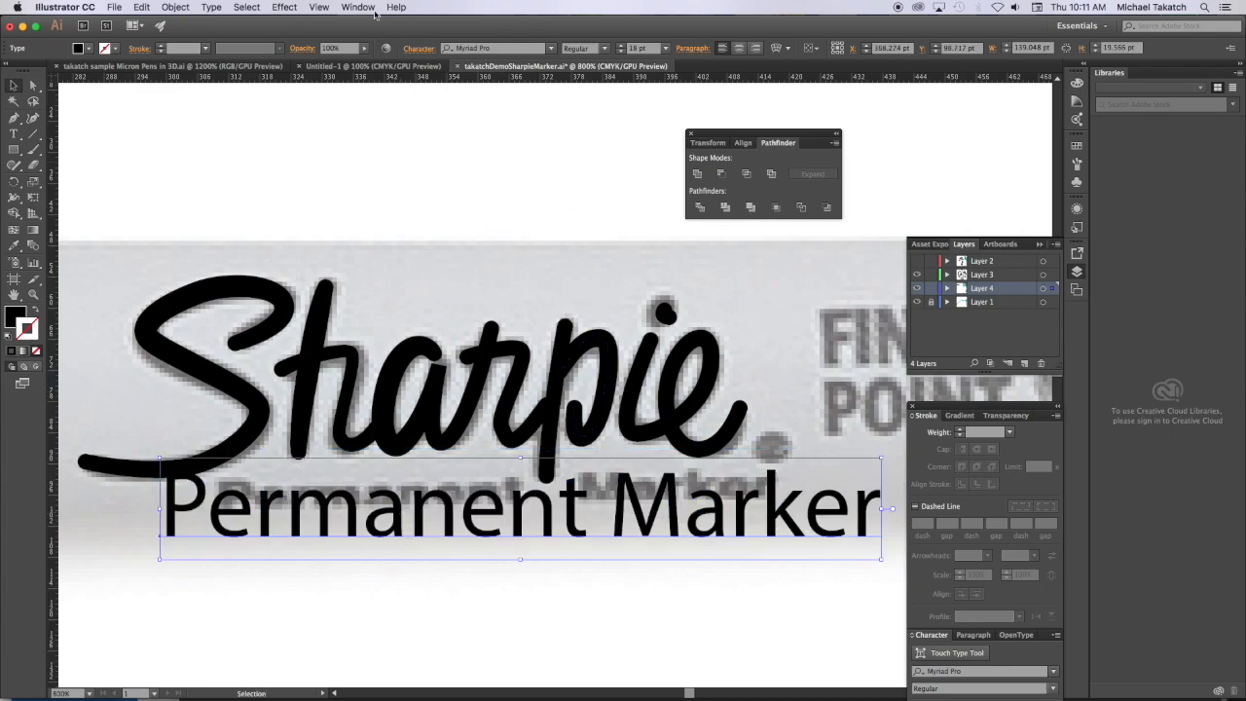
Set the "Permanent Marker" text to Helvetica Bold at 8 pt
{"action": "left_click", "coordinate": [358, 7]}
{"action": "mouse_move", "coordinate": [432, 561]}
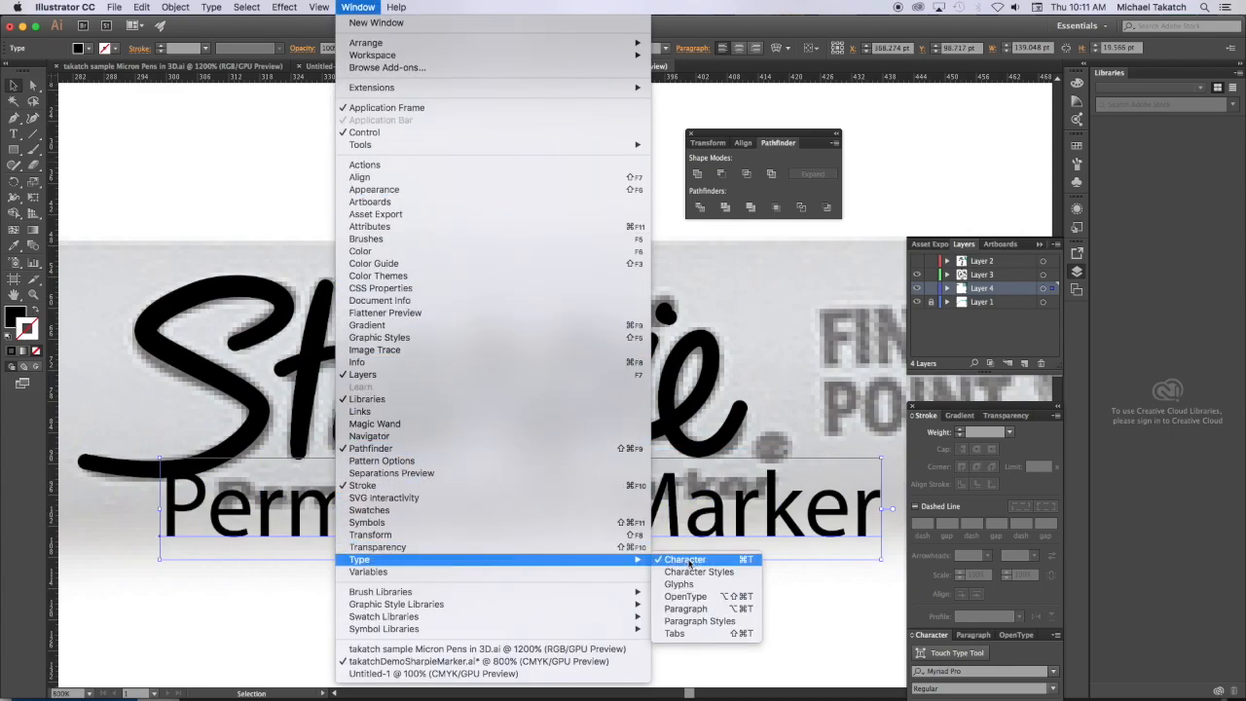
{"action": "left_click", "coordinate": [937, 636]}
{"action": "left_click_drag", "start_coordinate": [936, 636], "coordinate": [737, 251]}
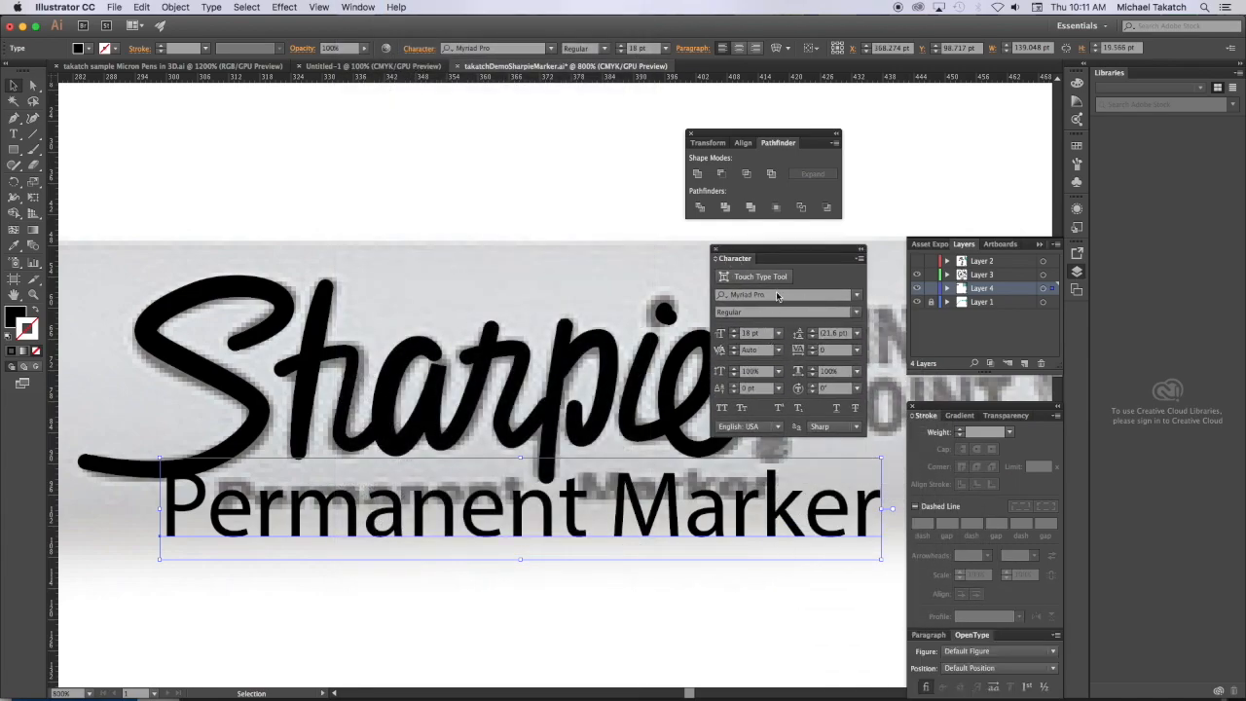
{"action": "left_click", "coordinate": [777, 296]}
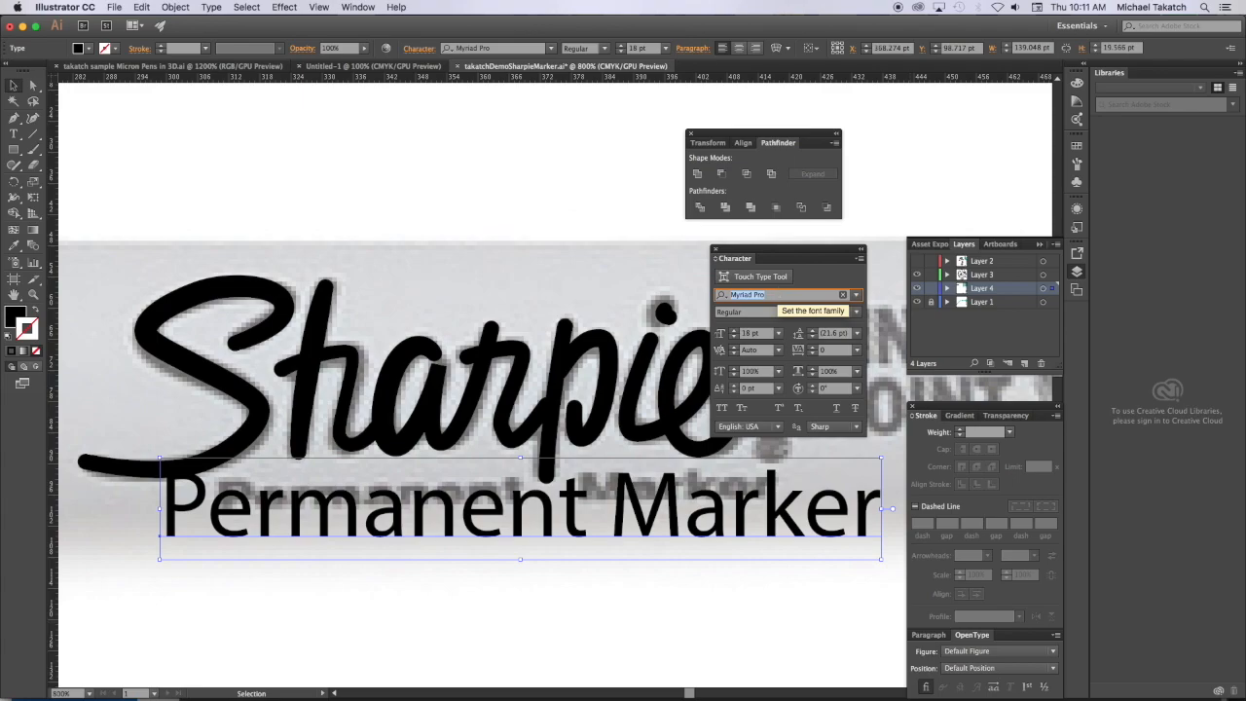
{"action": "type", "text": "hel"}
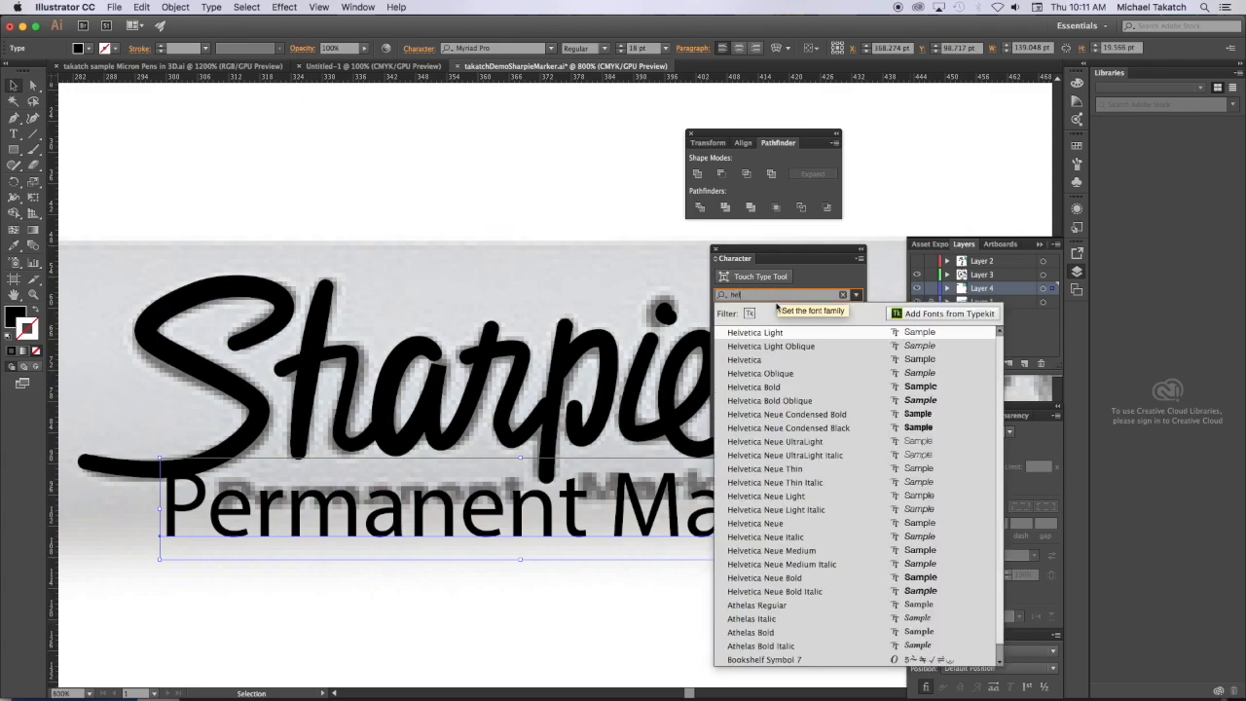
{"action": "left_click", "coordinate": [776, 388]}
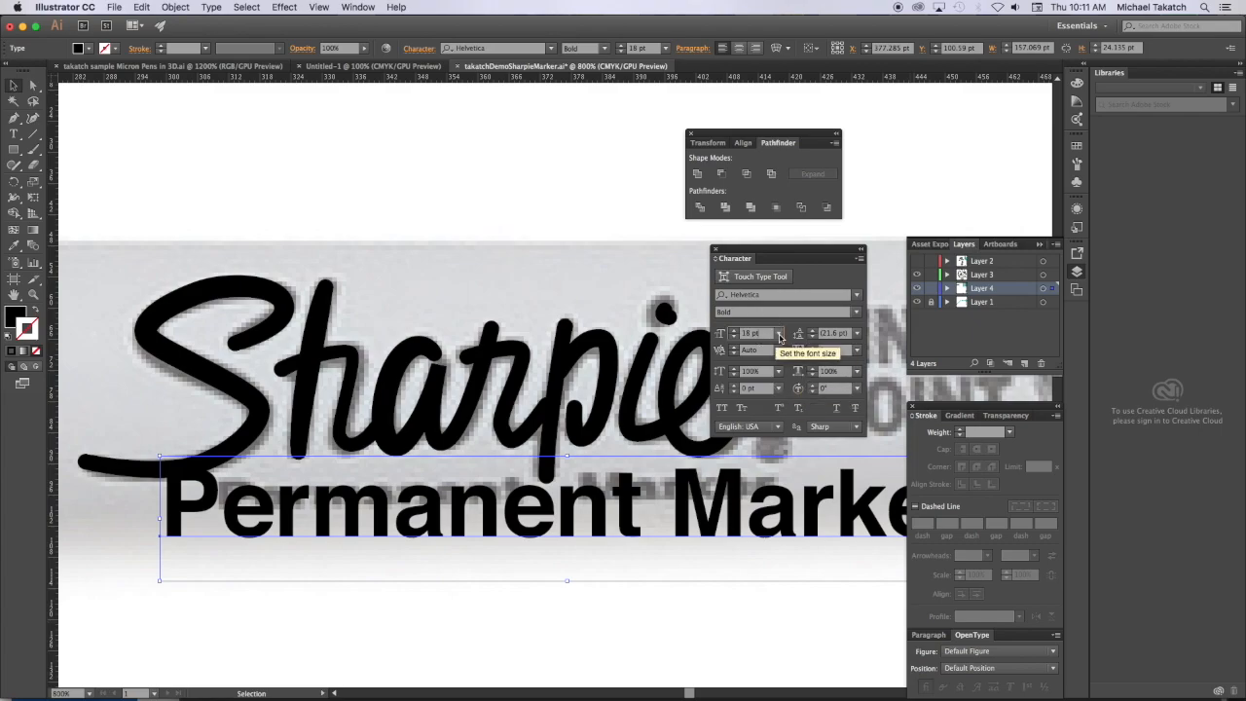
{"action": "left_click", "coordinate": [779, 337]}
{"action": "left_click", "coordinate": [802, 400]}
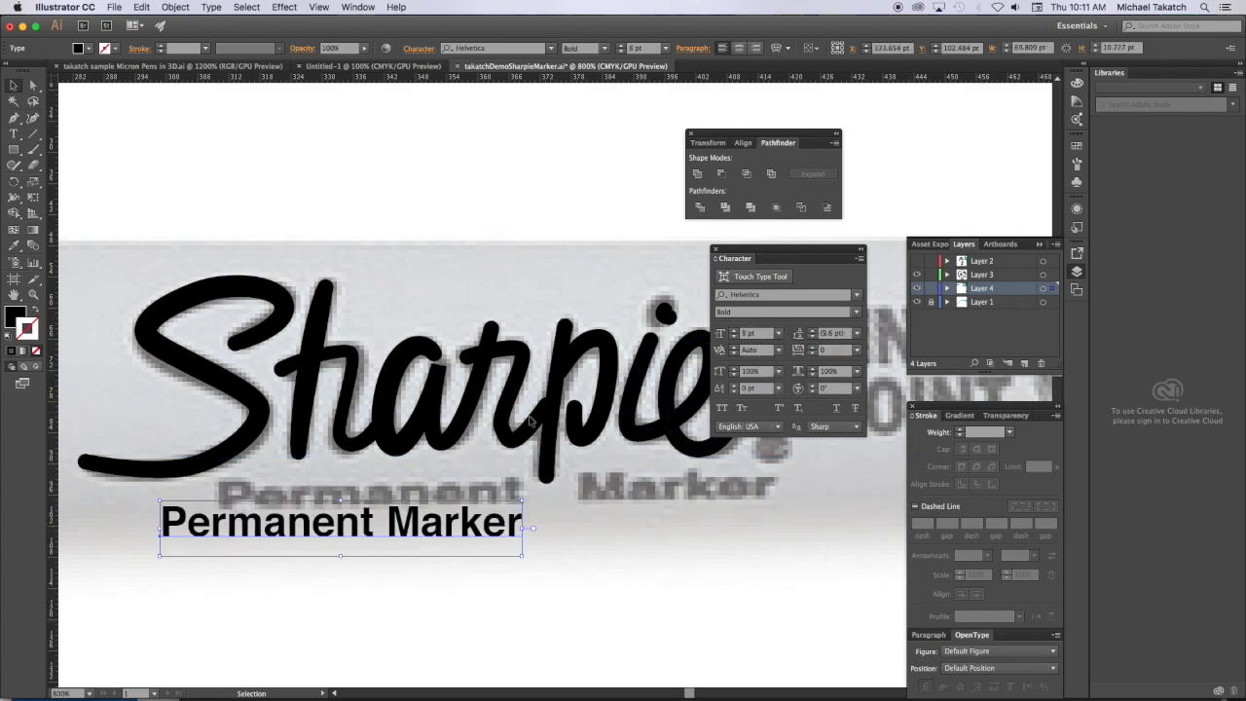
Align the text with the start of the printed "Permanent" and scale it up to about 11.26 pt
{"action": "left_click_drag", "start_coordinate": [293, 523], "coordinate": [351, 497]}
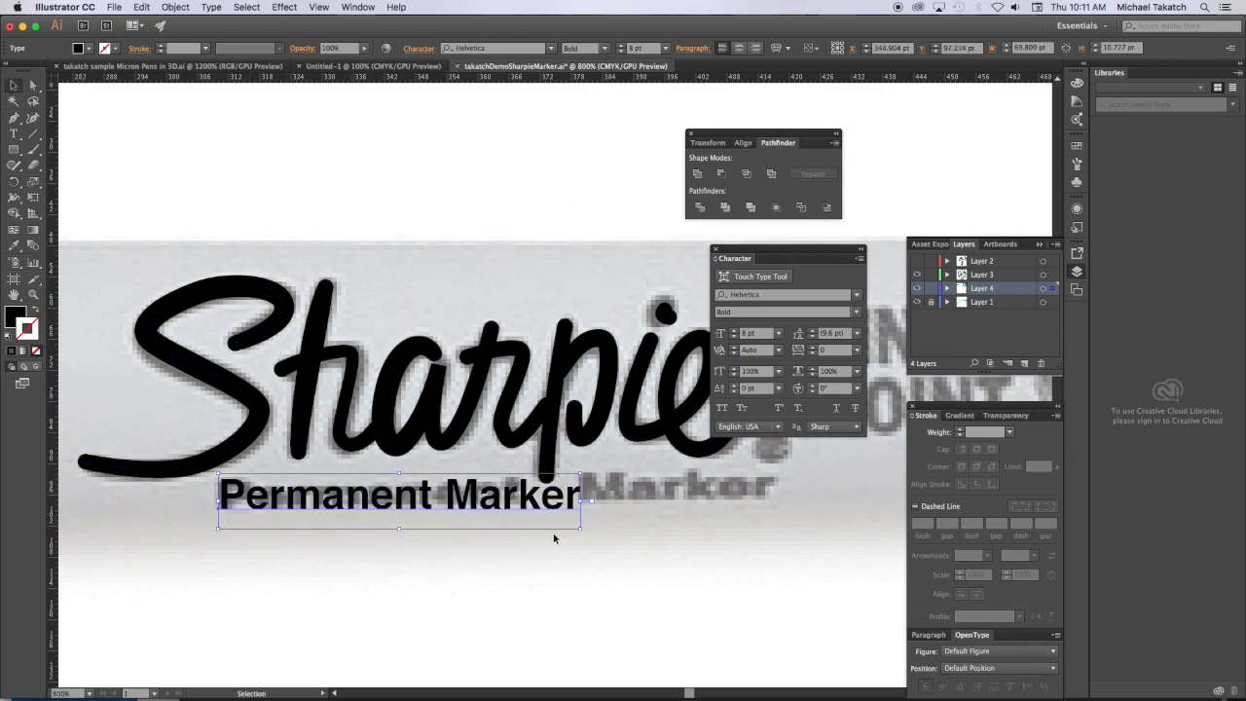
{"action": "left_click_drag", "start_coordinate": [580, 531], "coordinate": [665, 542]}
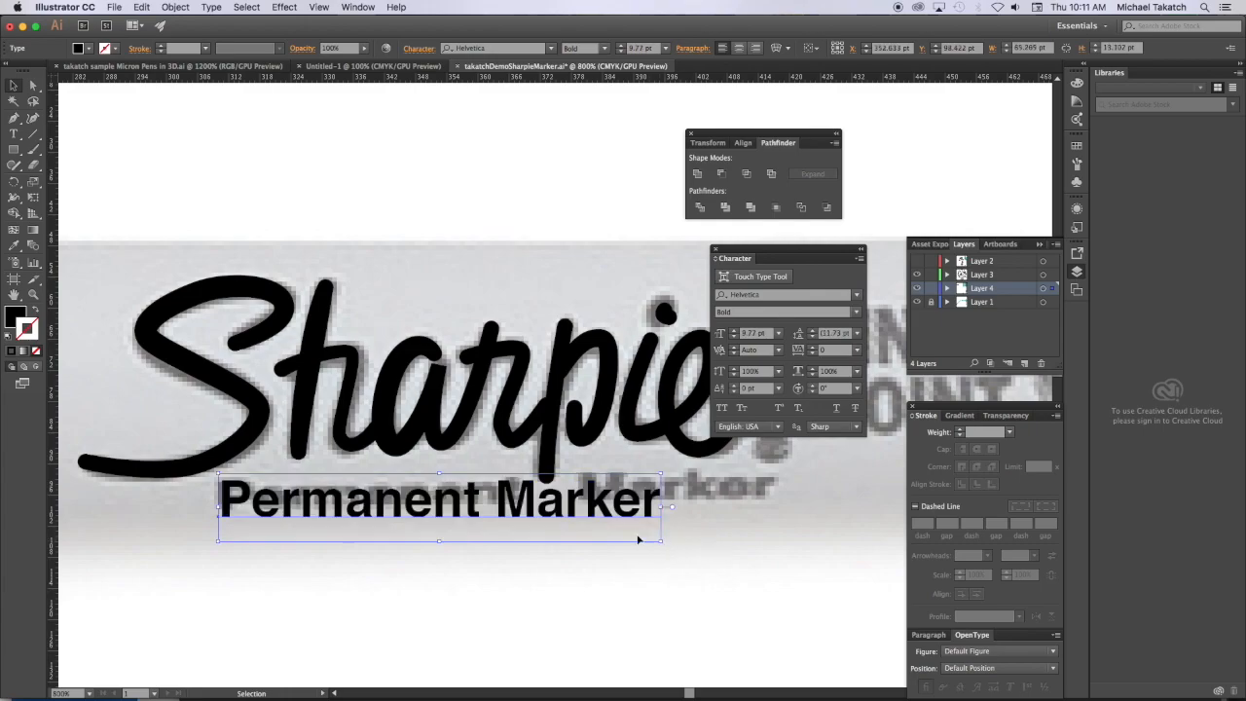
{"action": "left_click_drag", "start_coordinate": [525, 508], "coordinate": [545, 500]}
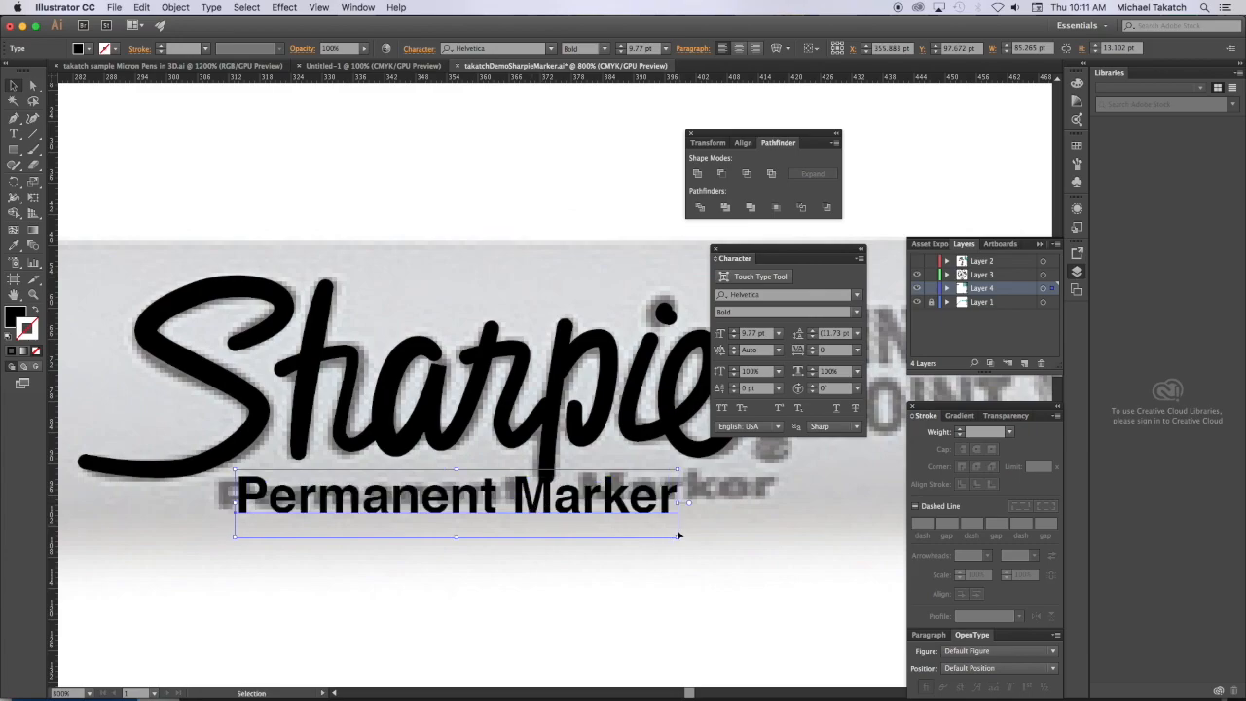
{"action": "left_click_drag", "start_coordinate": [678, 538], "coordinate": [746, 546]}
{"action": "left_click_drag", "start_coordinate": [652, 514], "coordinate": [637, 509]}
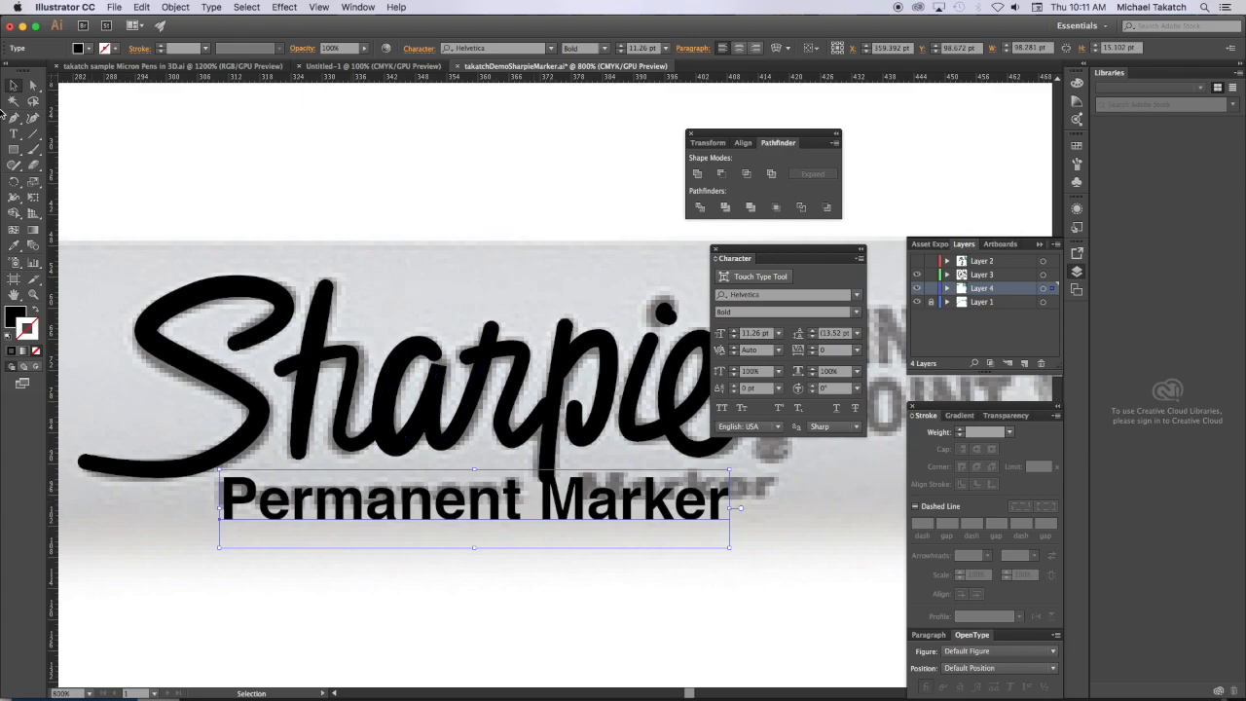
Widen the gap between "Permanent" and "Marker" with extra spaces and squash the text's height to 9.58 pt at 117.51% horizontal scale
{"action": "left_click", "coordinate": [14, 133]}
{"action": "left_click", "coordinate": [545, 498]}
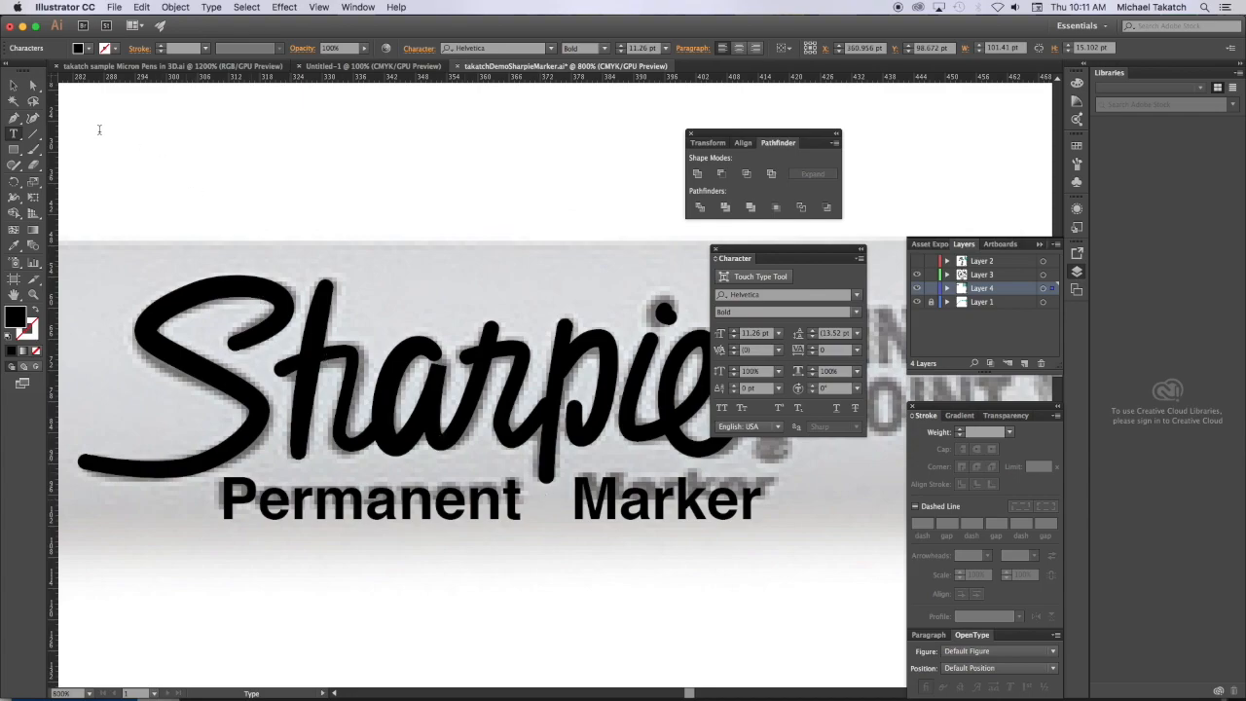
{"action": "left_click", "coordinate": [13, 84]}
{"action": "left_click_drag", "start_coordinate": [490, 548], "coordinate": [491, 535]}
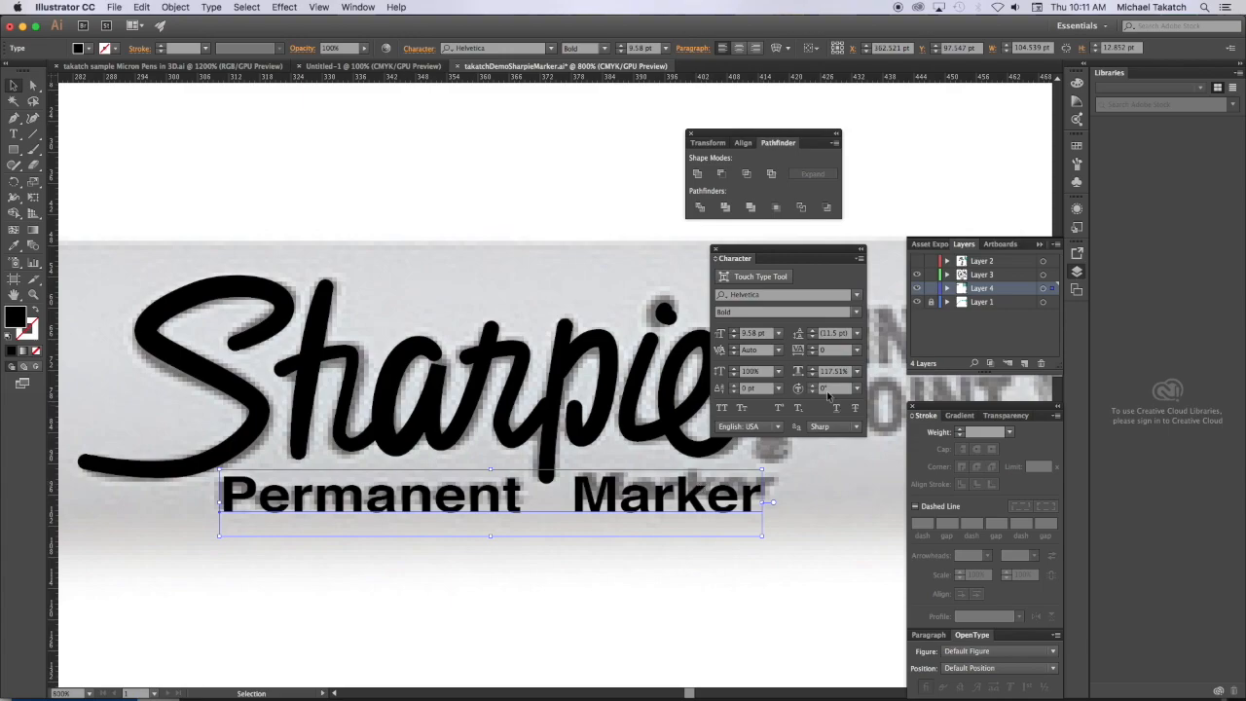
{"action": "scroll", "coordinate": [704, 491], "scroll_direction": "right", "scroll_amount": 5}
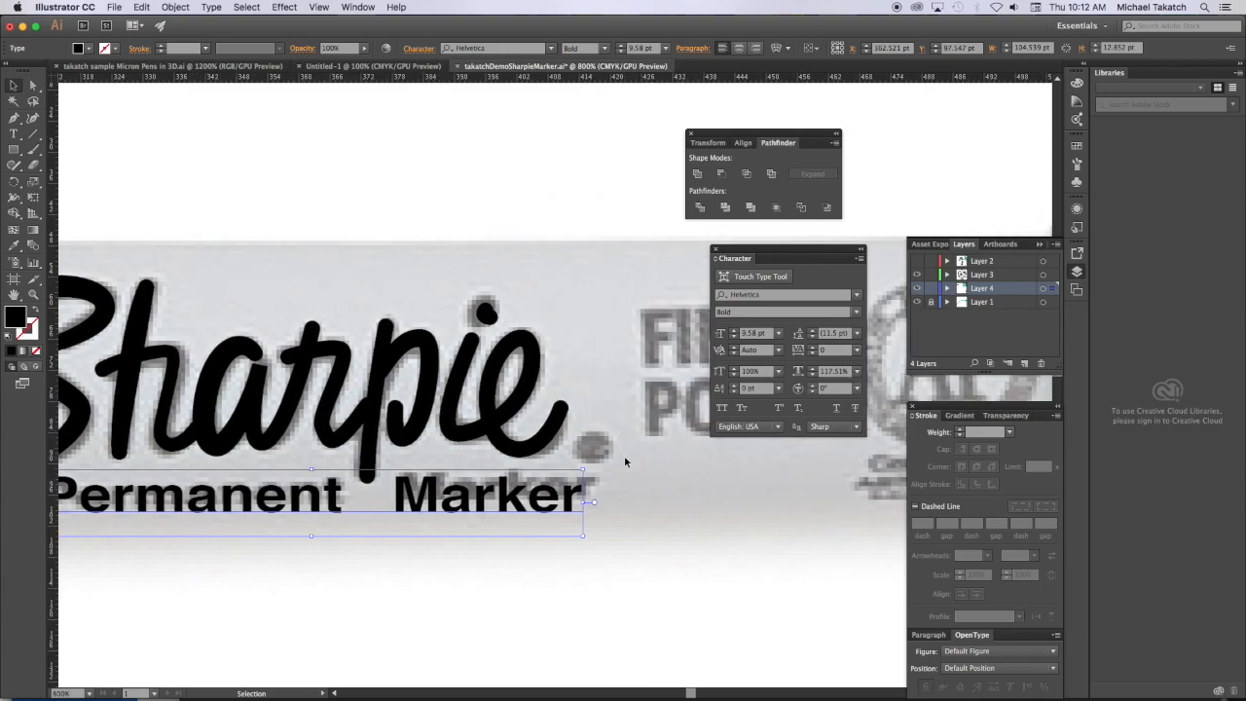
{"action": "scroll", "coordinate": [624, 456], "scroll_direction": "right", "scroll_amount": 3}
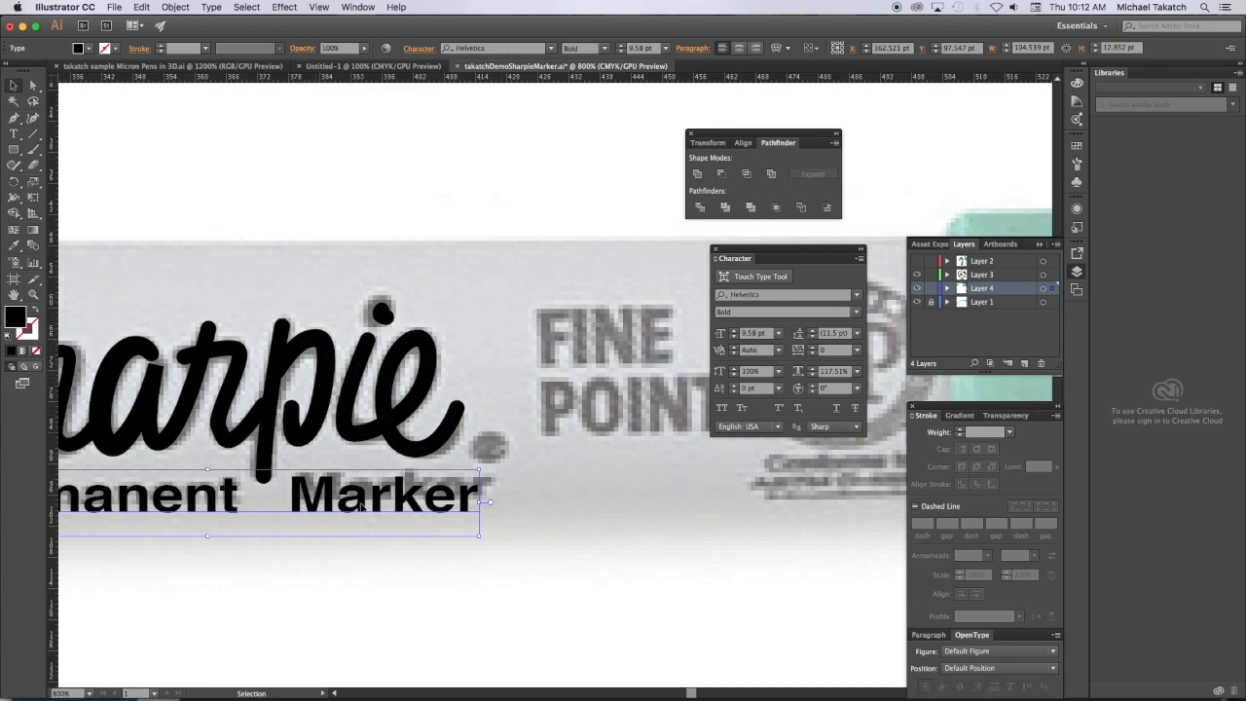
Duplicate the "Permanent Marker" text above the Sharpie lettering and replace the copy's wording with "FINE" and "POINT" on two lines
{"action": "left_click_drag", "start_coordinate": [362, 506], "coordinate": [512, 263]}
{"action": "key", "text": "t"}
{"action": "left_click_drag", "start_coordinate": [98, 246], "coordinate": [644, 249]}
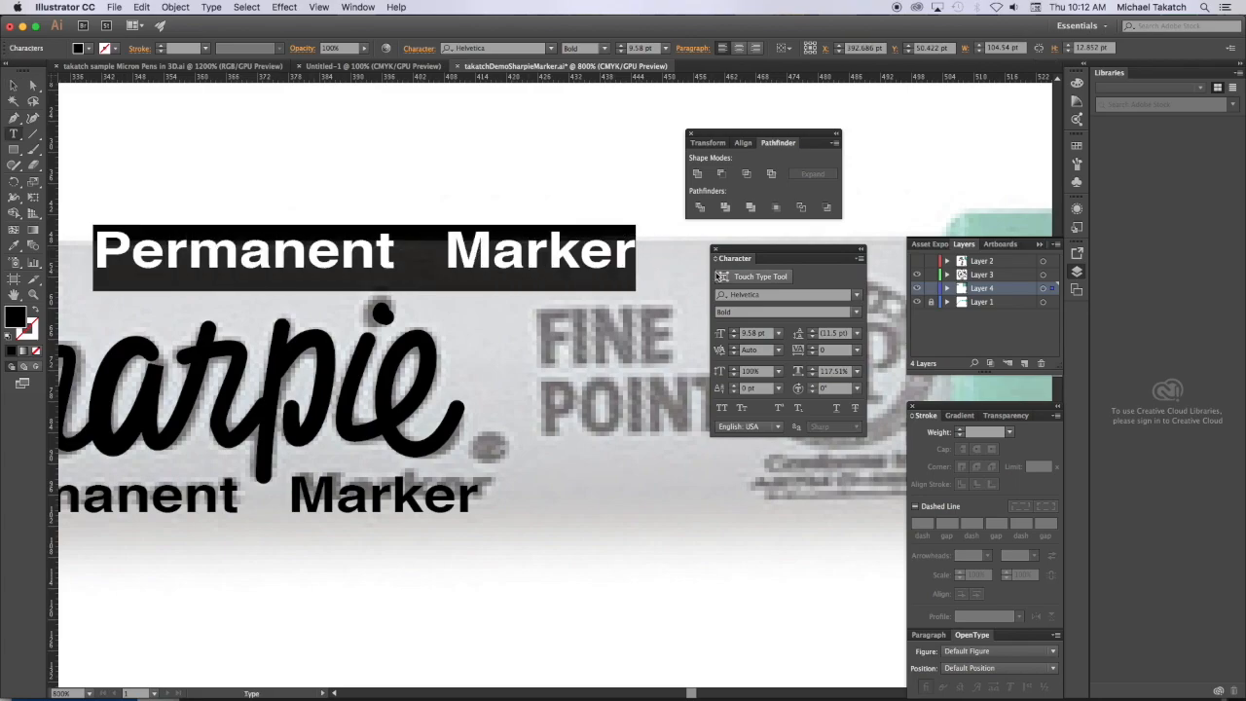
{"action": "type", "text": "FINE"}
{"action": "key", "text": "Return"}
{"action": "type", "text": "P"}
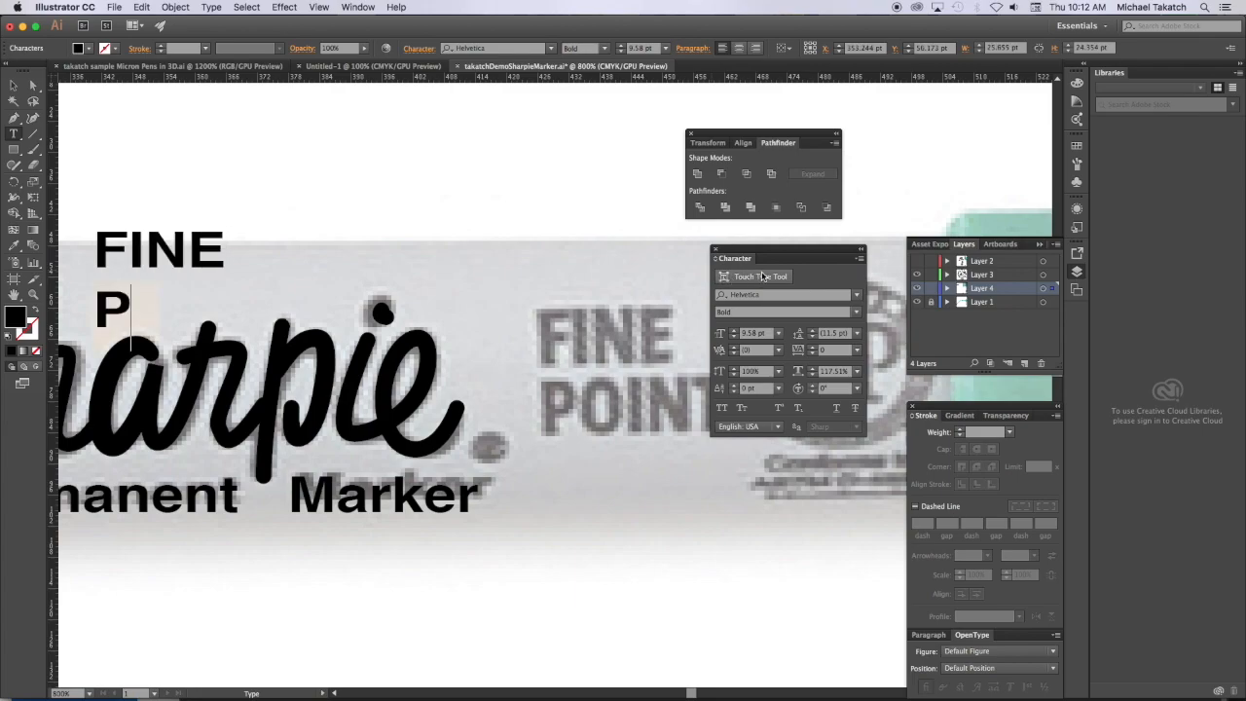
{"action": "type", "text": "OINT"}
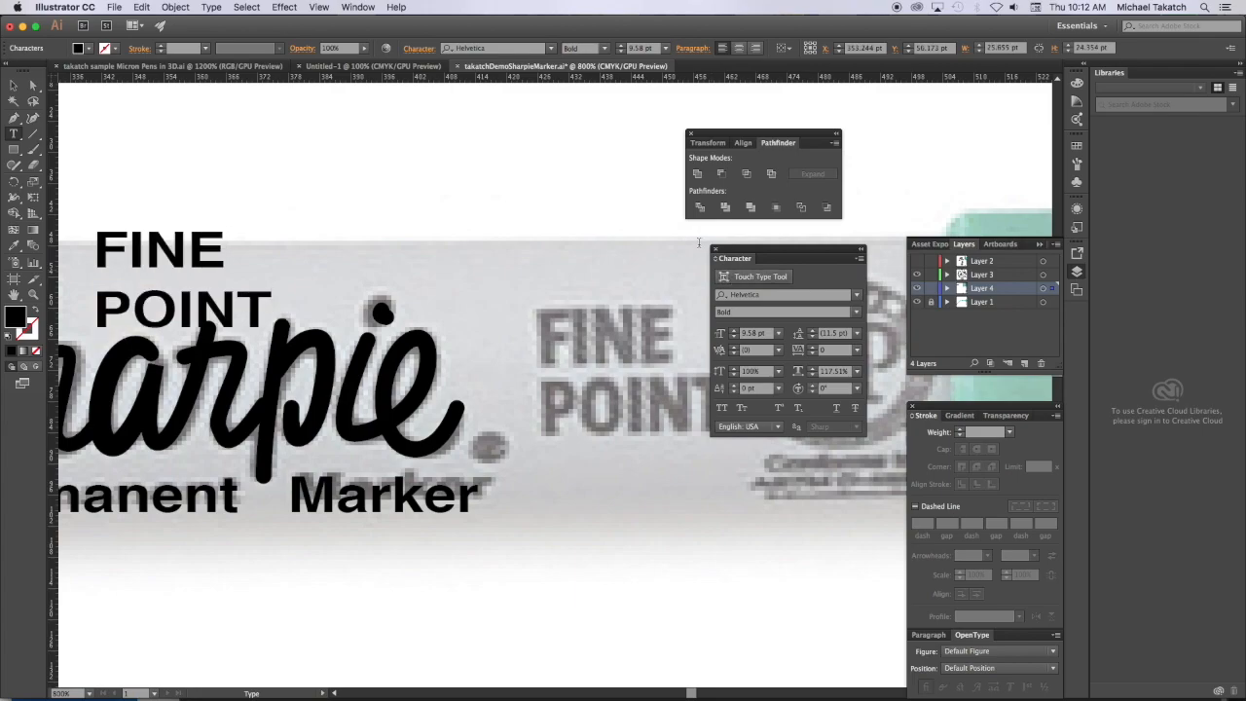
Move the "FINE POINT" text over its printed counterpart and scale it to about 13.62 pt at 92.61% horizontal scale
{"action": "left_click", "coordinate": [13, 85]}
{"action": "mouse_move", "coordinate": [140, 246]}
{"action": "left_mouse_down"}
{"action": "mouse_move", "coordinate": [581, 343]}
{"action": "mouse_move", "coordinate": [598, 328]}
{"action": "left_mouse_up"}
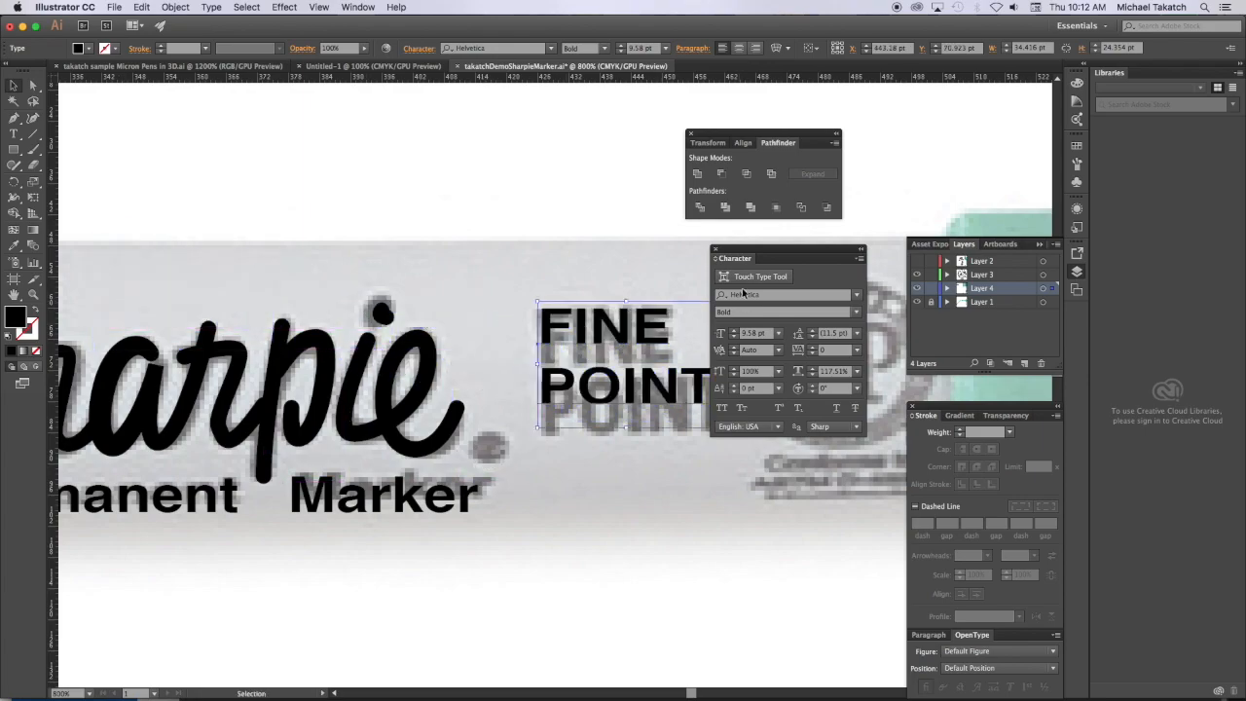
{"action": "scroll", "coordinate": [601, 357], "scroll_direction": "right", "scroll_amount": 5}
{"action": "left_click_drag", "start_coordinate": [606, 428], "coordinate": [620, 478]}
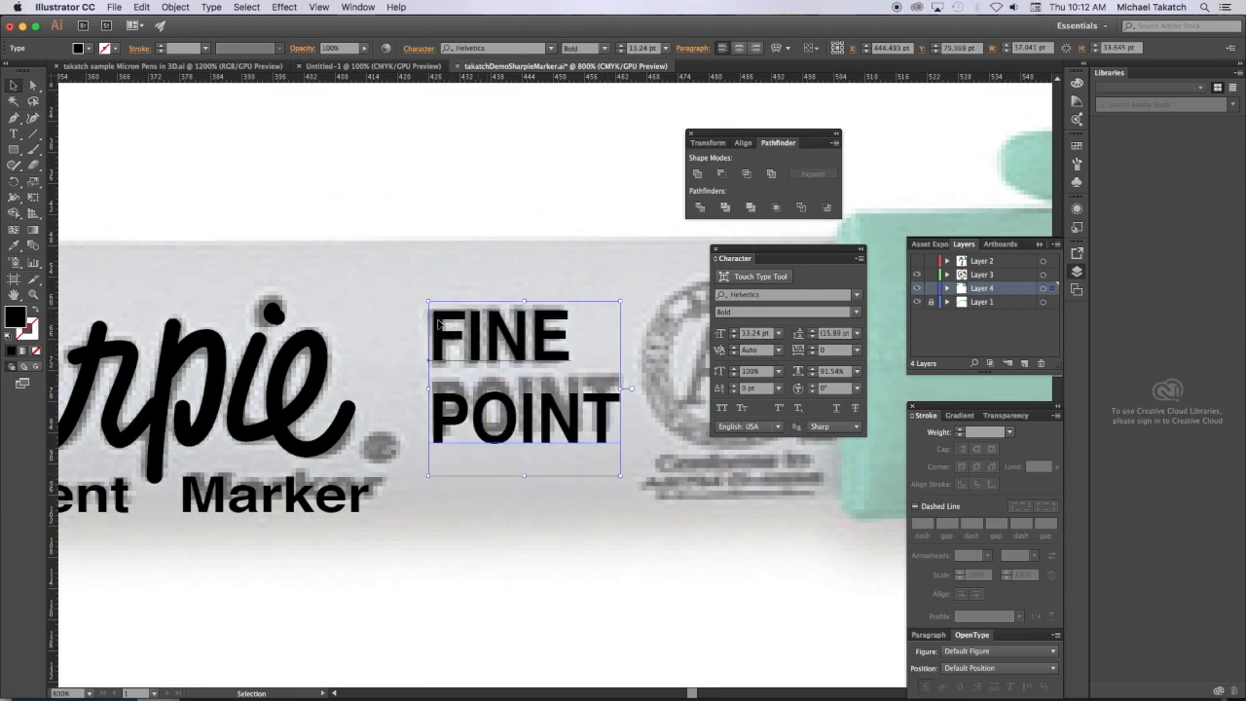
{"action": "left_click_drag", "start_coordinate": [620, 475], "coordinate": [628, 479]}
{"action": "left_click_drag", "start_coordinate": [531, 318], "coordinate": [525, 318]}
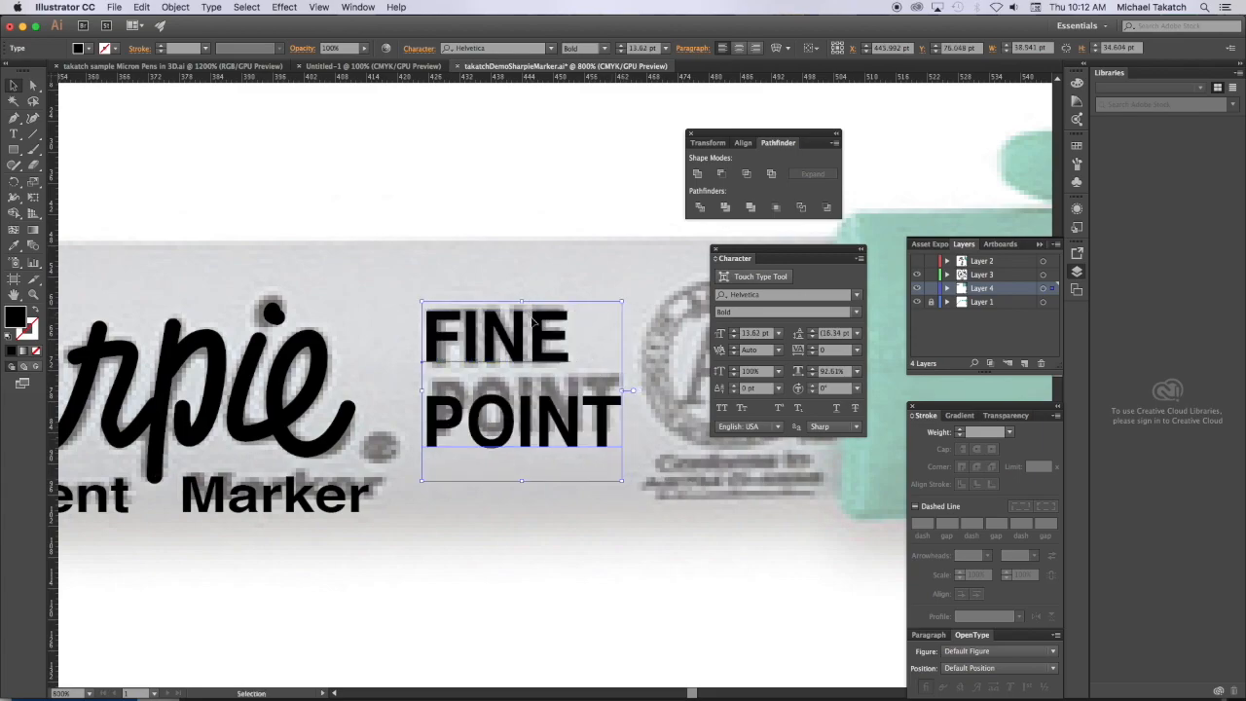
Set the "FINE POINT" leading to 13 pt and stretch the text's height to about 14.16 pt
{"action": "left_click", "coordinate": [834, 333]}
{"action": "type", "text": "13"}
{"action": "key", "text": "Return"}
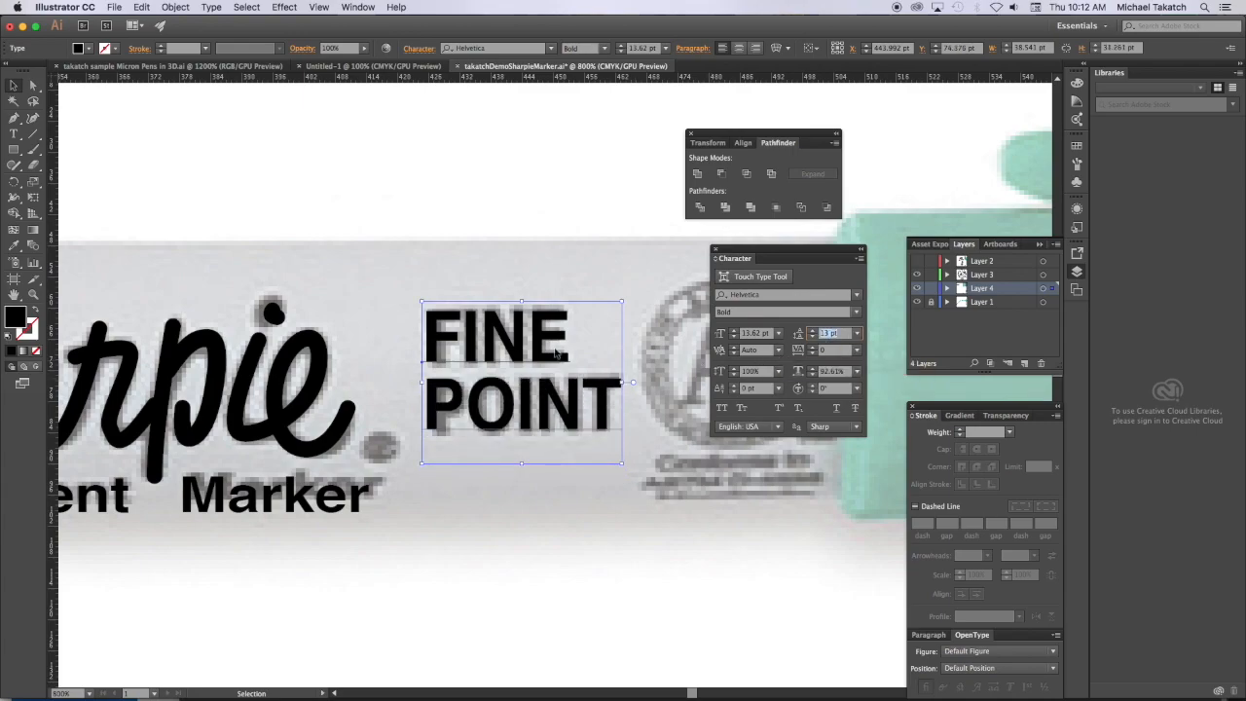
{"action": "left_click", "coordinate": [489, 288]}
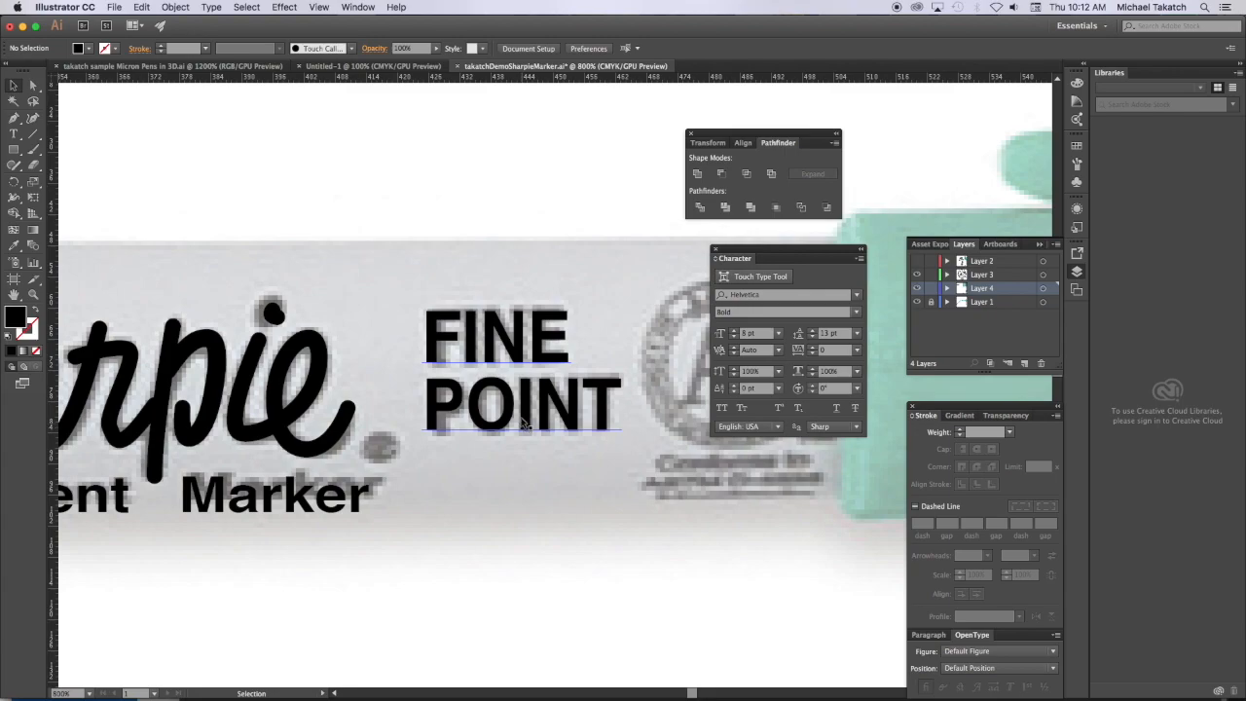
{"action": "left_click", "coordinate": [523, 423]}
{"action": "left_click_drag", "start_coordinate": [523, 463], "coordinate": [524, 470]}
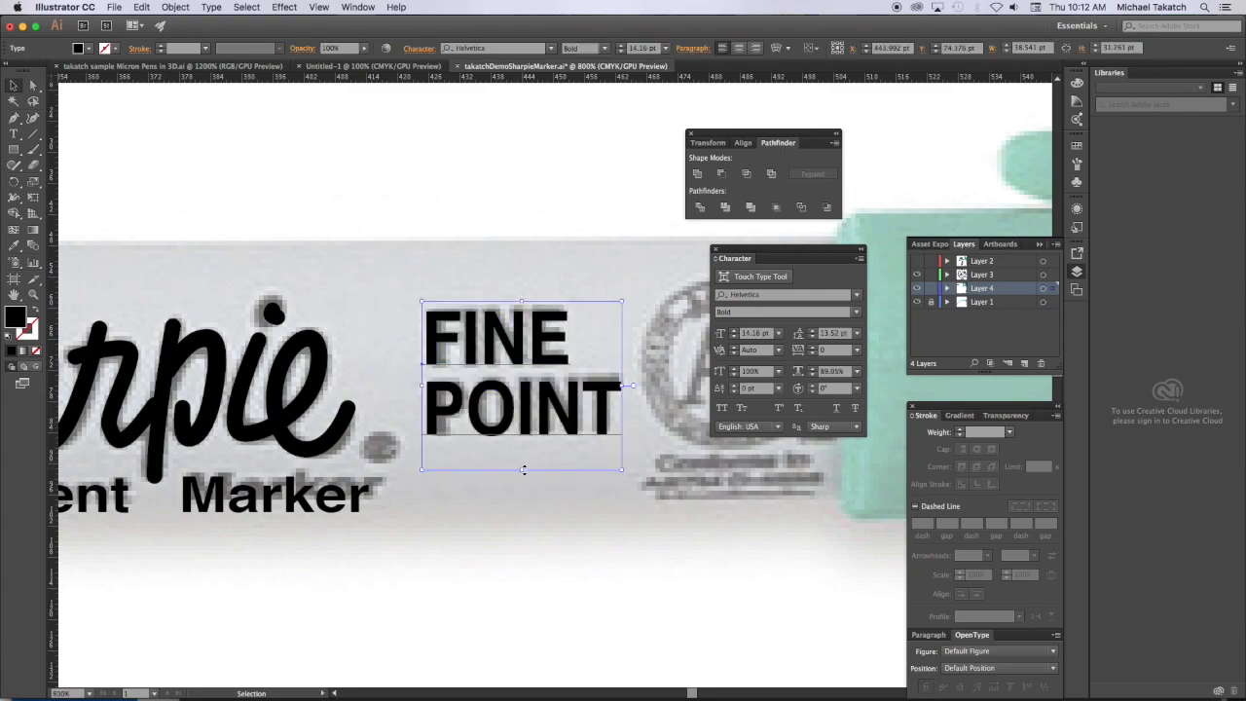
Tighten the tracking of the "FINE POINT" text to -12 and deselect it
{"action": "left_click", "coordinate": [837, 350]}
{"action": "key", "text": "Down"}
{"action": "key", "text": "Down"}
{"action": "key", "text": "Down"}
{"action": "key", "text": "Down"}
{"action": "key", "text": "Down"}
{"action": "key", "text": "Down"}
{"action": "key", "text": "Down"}
{"action": "key", "text": "Down"}
{"action": "key", "text": "Down"}
{"action": "key", "text": "Down"}
{"action": "key", "text": "Down"}
{"action": "key", "text": "Down"}
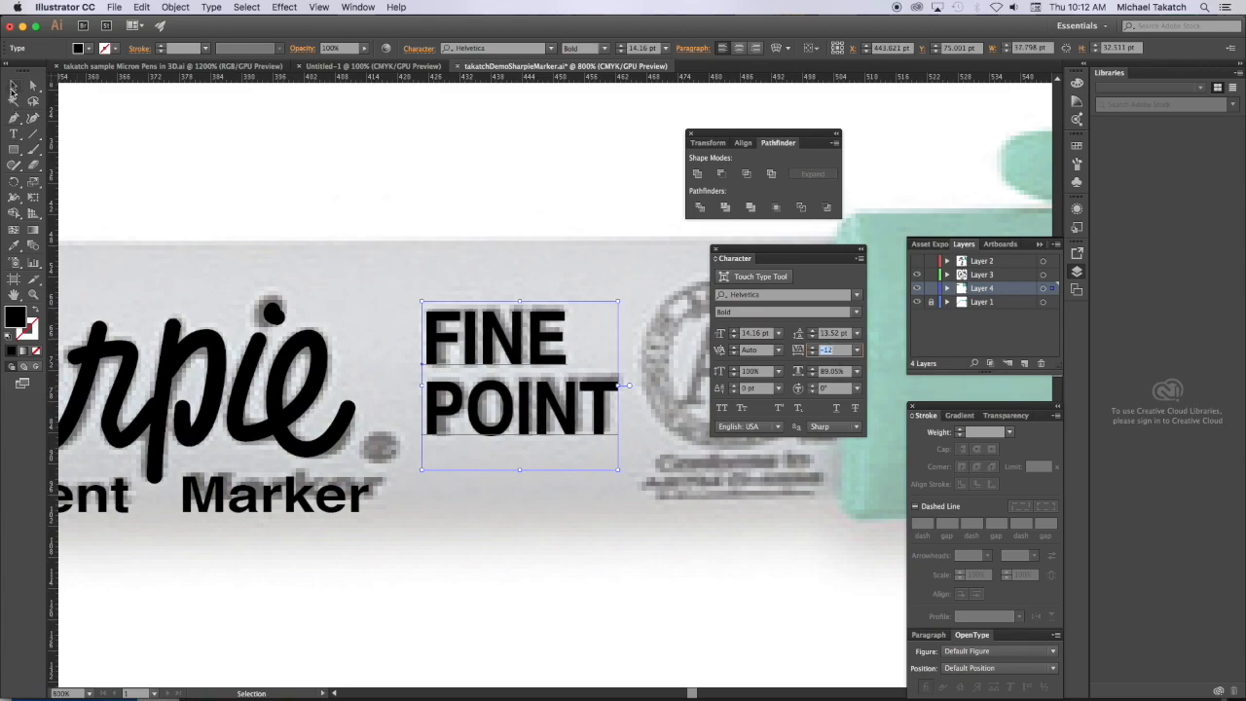
{"action": "left_click", "coordinate": [436, 527]}
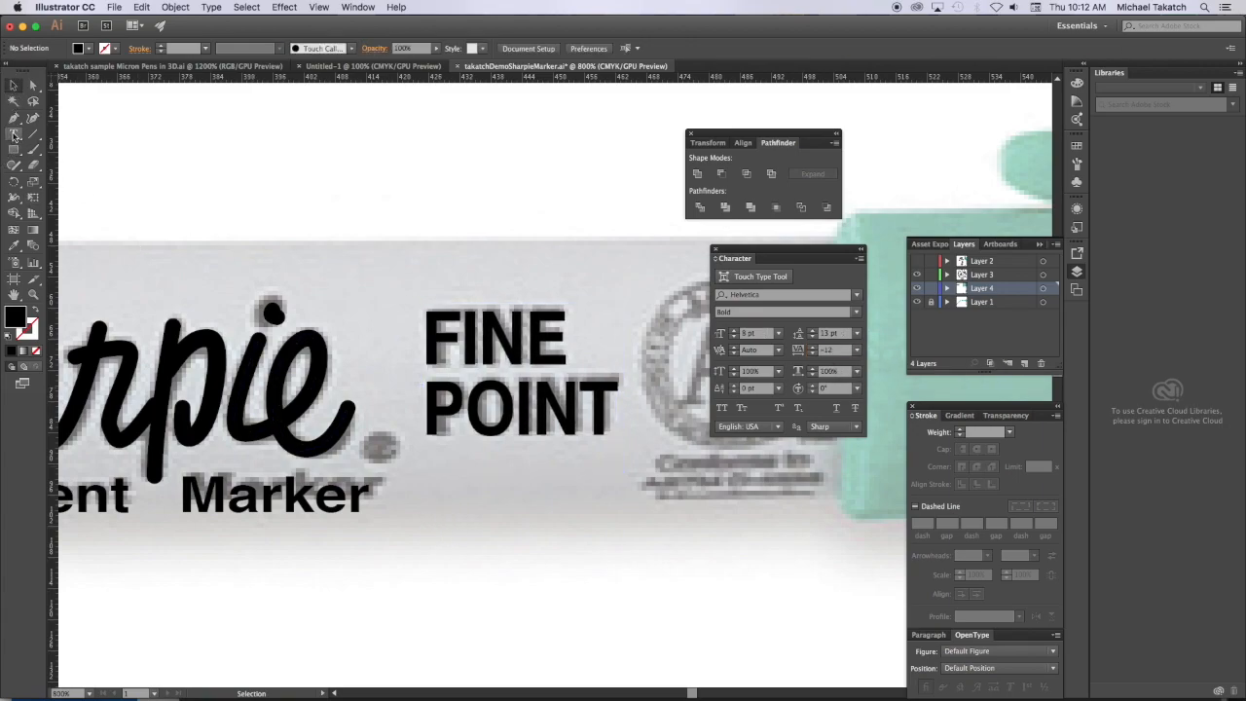
Add a separate ® text symbol and place it over the printed mark at the end of the Sharpie lettering
{"action": "left_click", "coordinate": [13, 134]}
{"action": "left_click", "coordinate": [448, 542]}
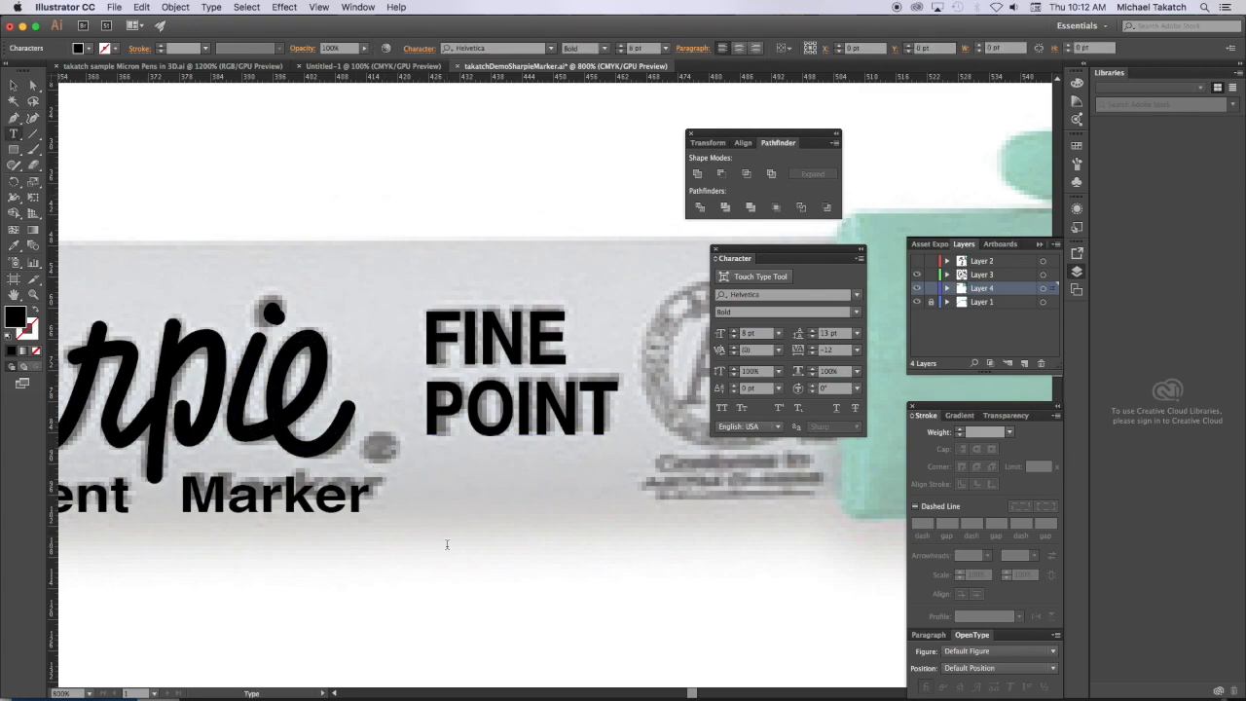
{"action": "type", "text": "®"}
{"action": "left_click", "coordinate": [13, 86]}
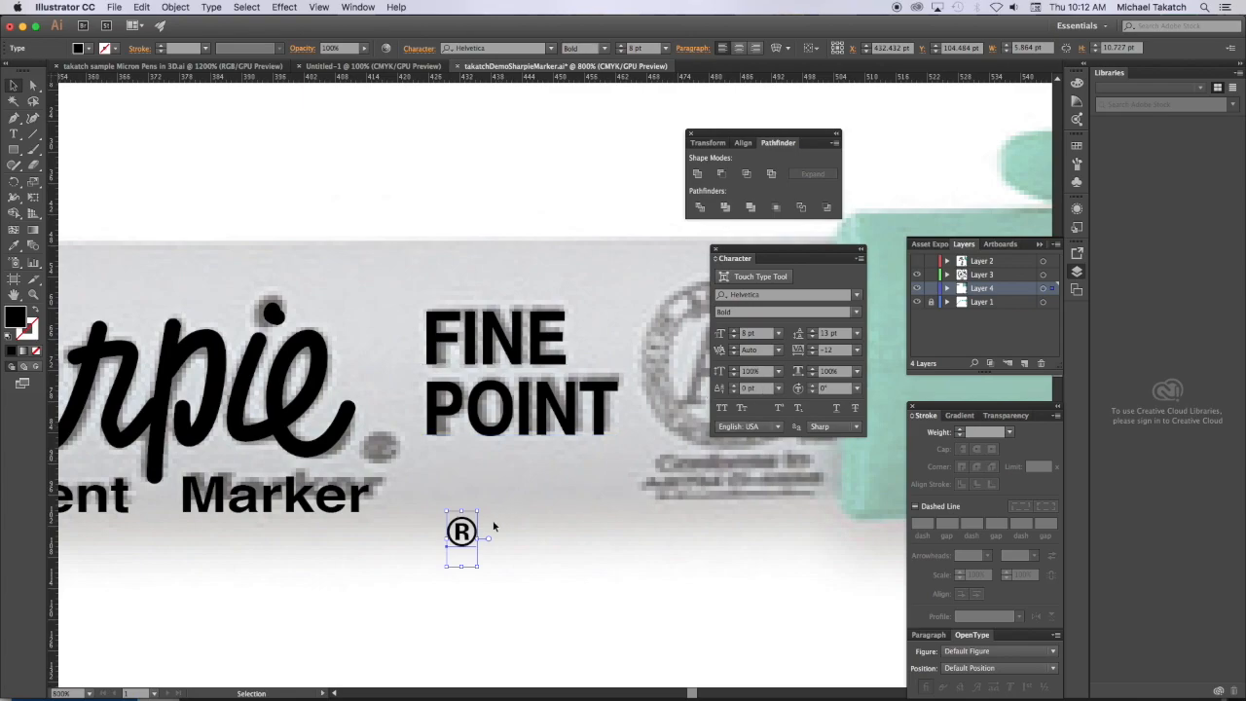
{"action": "mouse_move", "coordinate": [475, 532]}
{"action": "left_mouse_down"}
{"action": "mouse_move", "coordinate": [472, 500]}
{"action": "mouse_move", "coordinate": [392, 446]}
{"action": "left_mouse_up"}
{"action": "scroll", "coordinate": [484, 498], "scroll_direction": "left", "scroll_amount": 10}
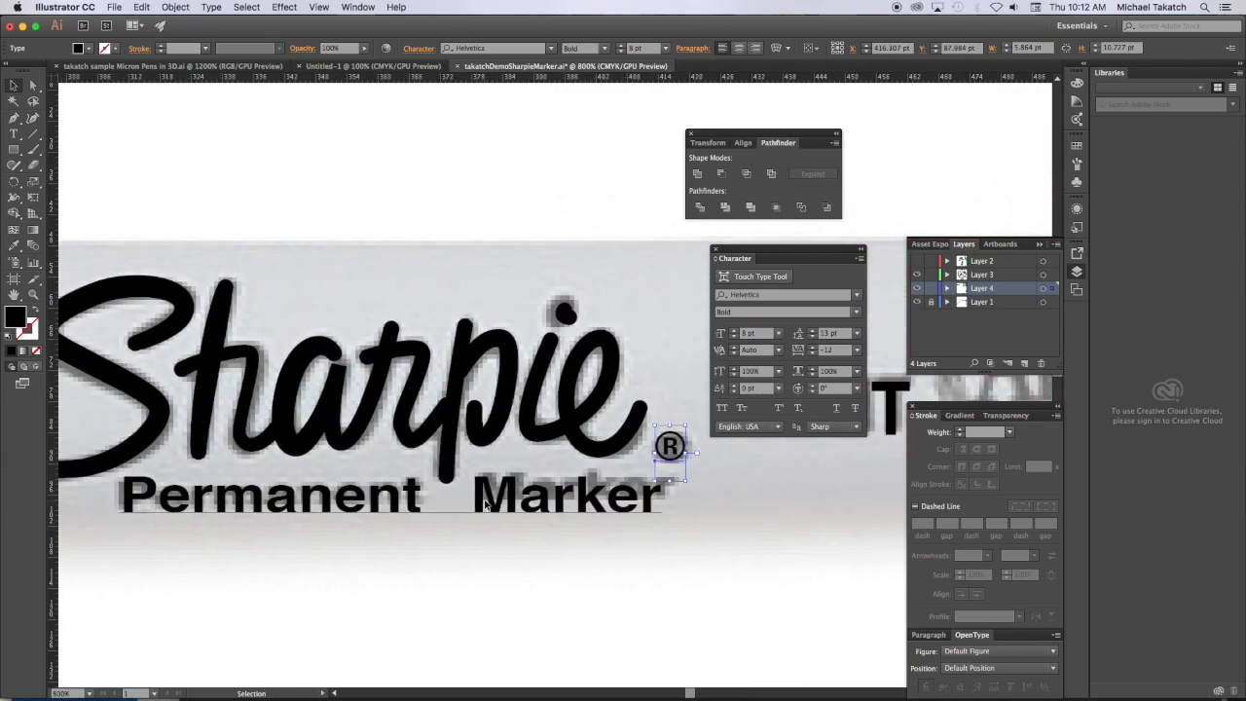
{"action": "scroll", "coordinate": [698, 397], "scroll_direction": "left", "scroll_amount": 2}
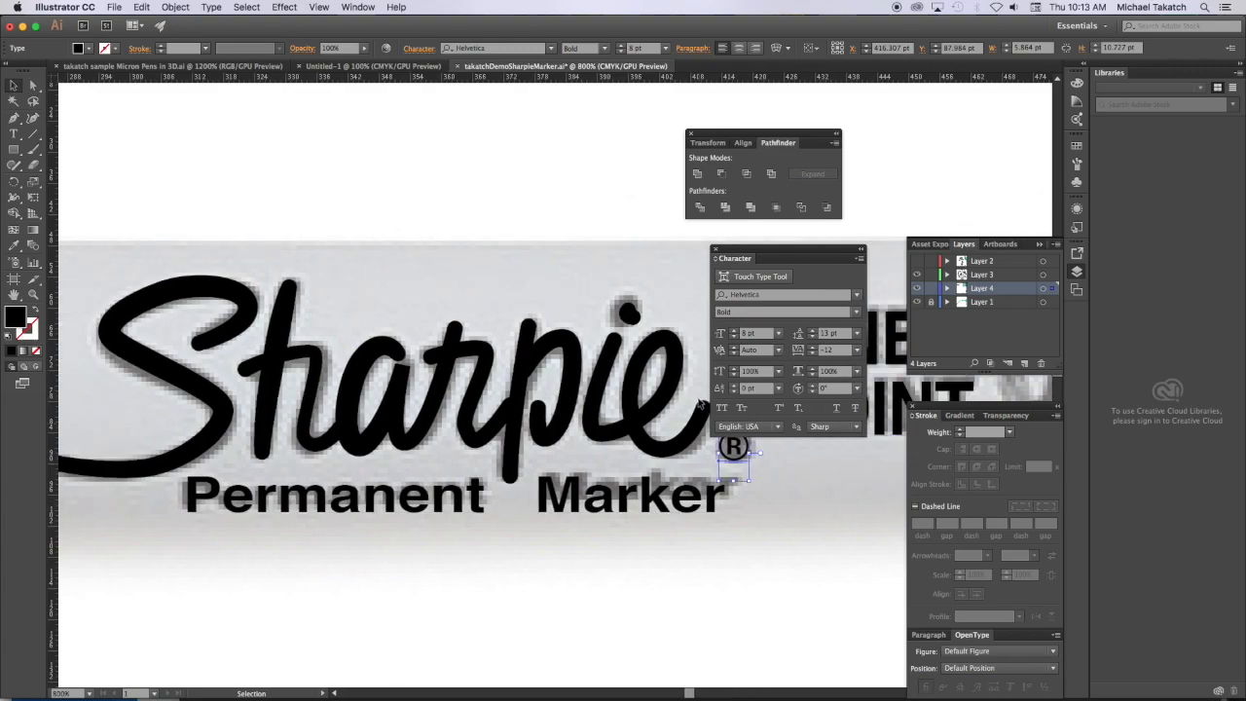
Switch back to Illustrator and move the finished label group below the printed label to uncover the photo's AP seal
{"action": "key", "text": "Tab"}
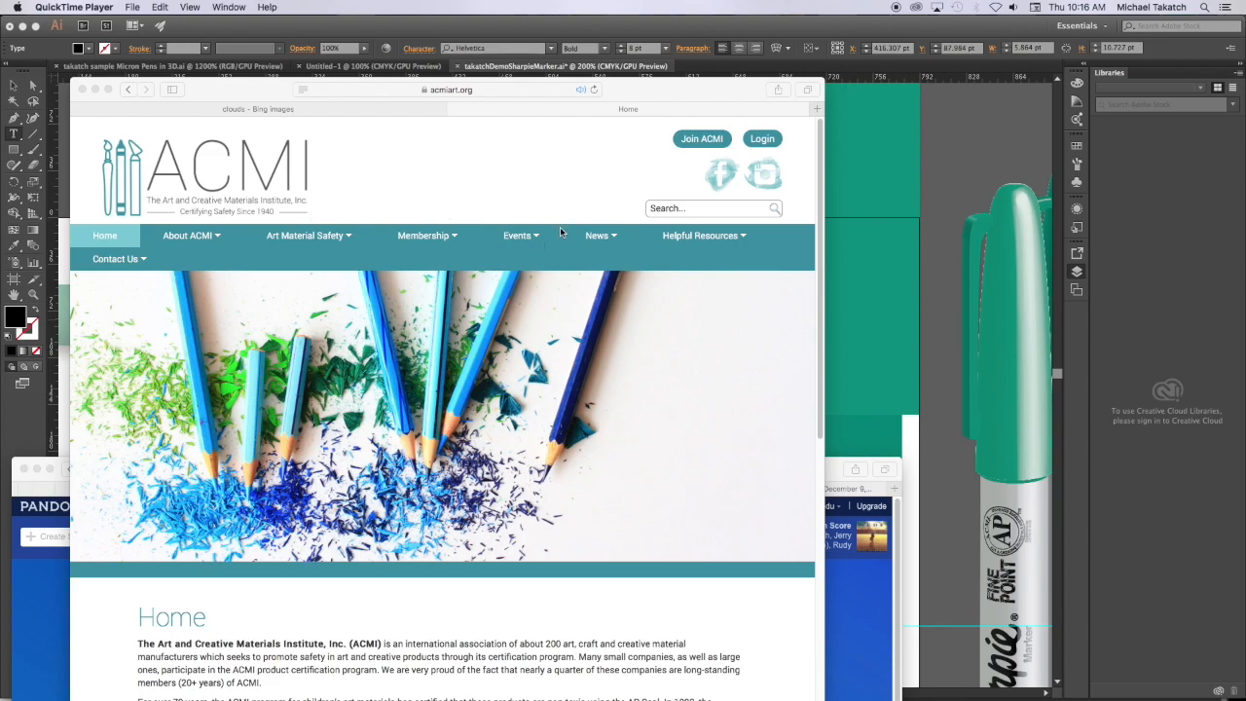
{"action": "key", "text": "super+Tab"}
{"action": "key", "text": "super+Tab"}
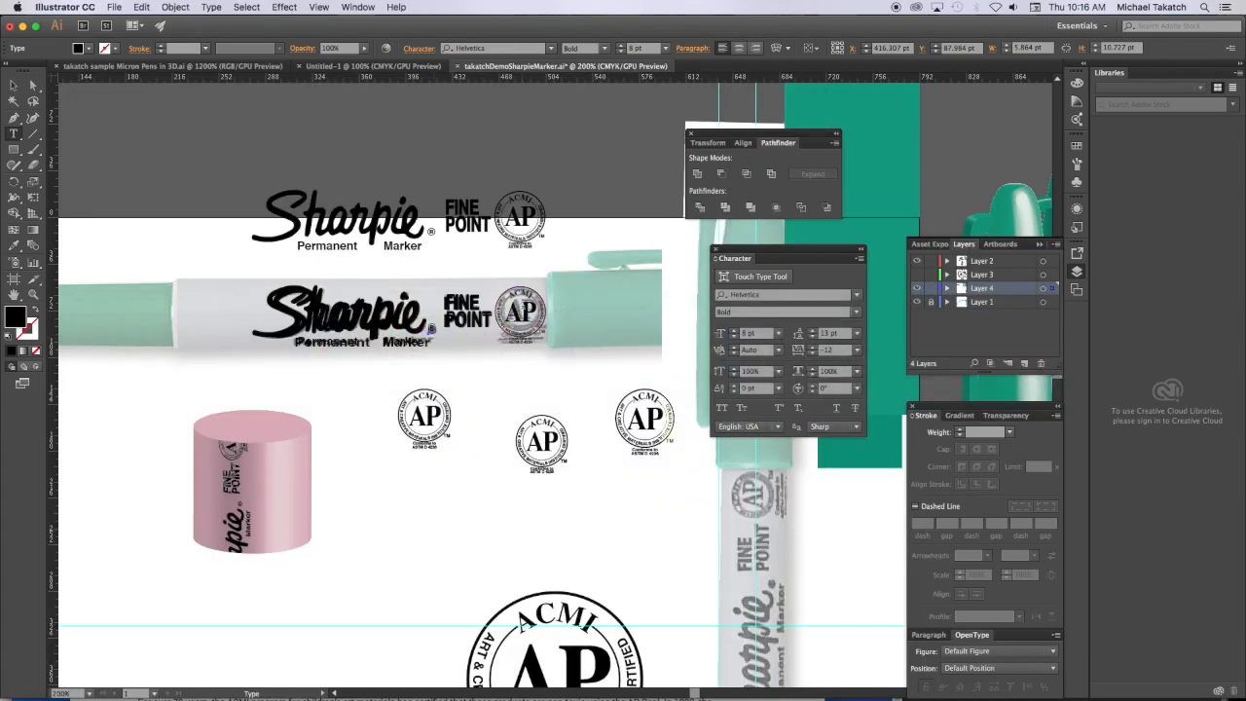
{"action": "key", "text": "super+equal"}
{"action": "key", "text": "super+equal"}
{"action": "key", "text": "super+equal"}
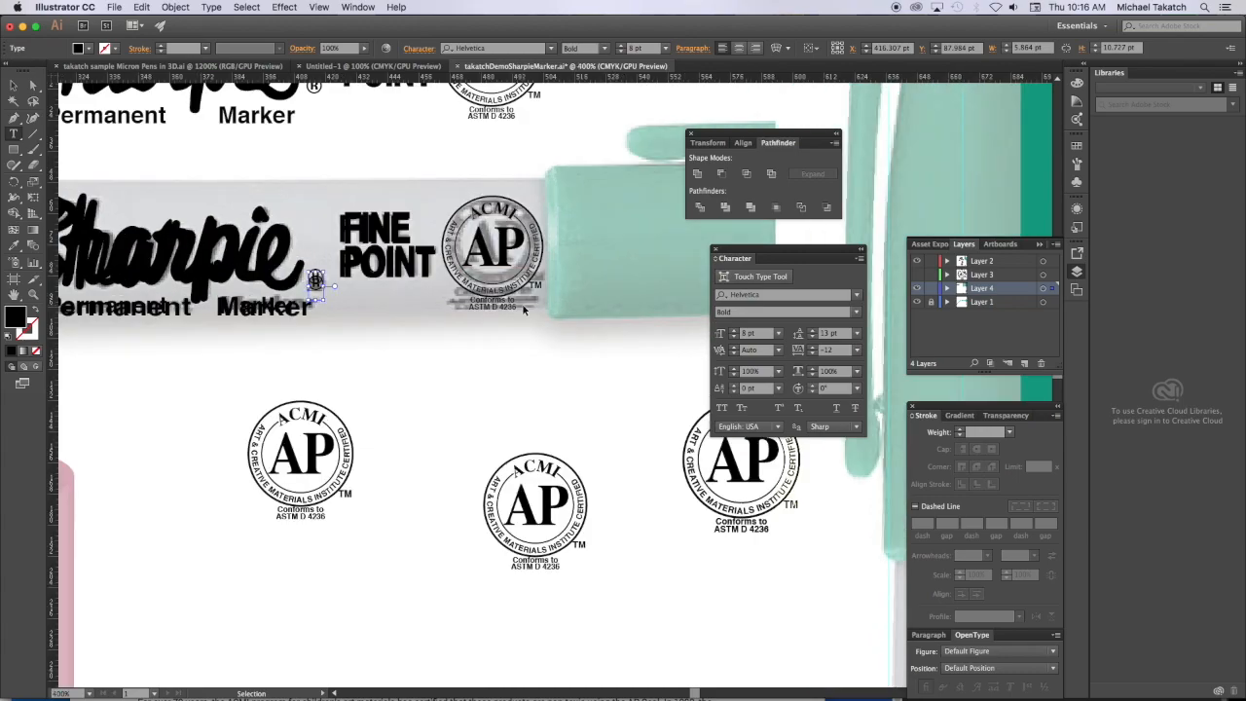
{"action": "key", "text": "super+equal"}
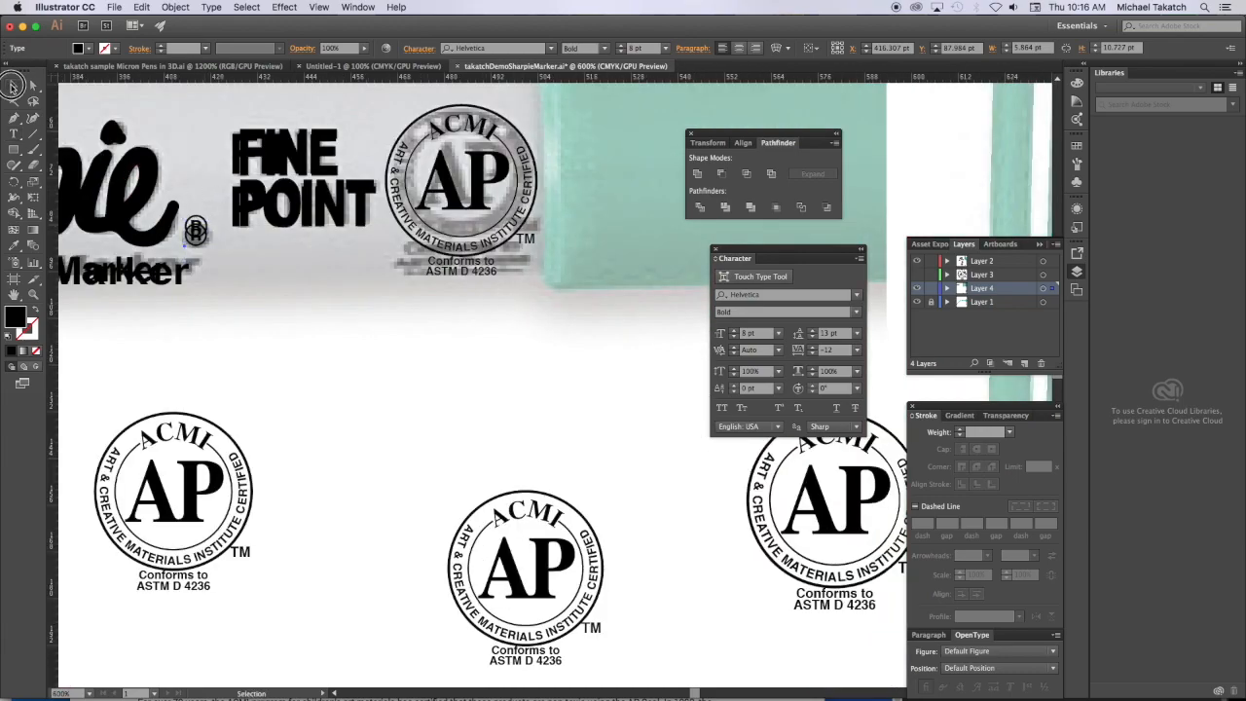
{"action": "left_click", "coordinate": [445, 211], "text": "super"}
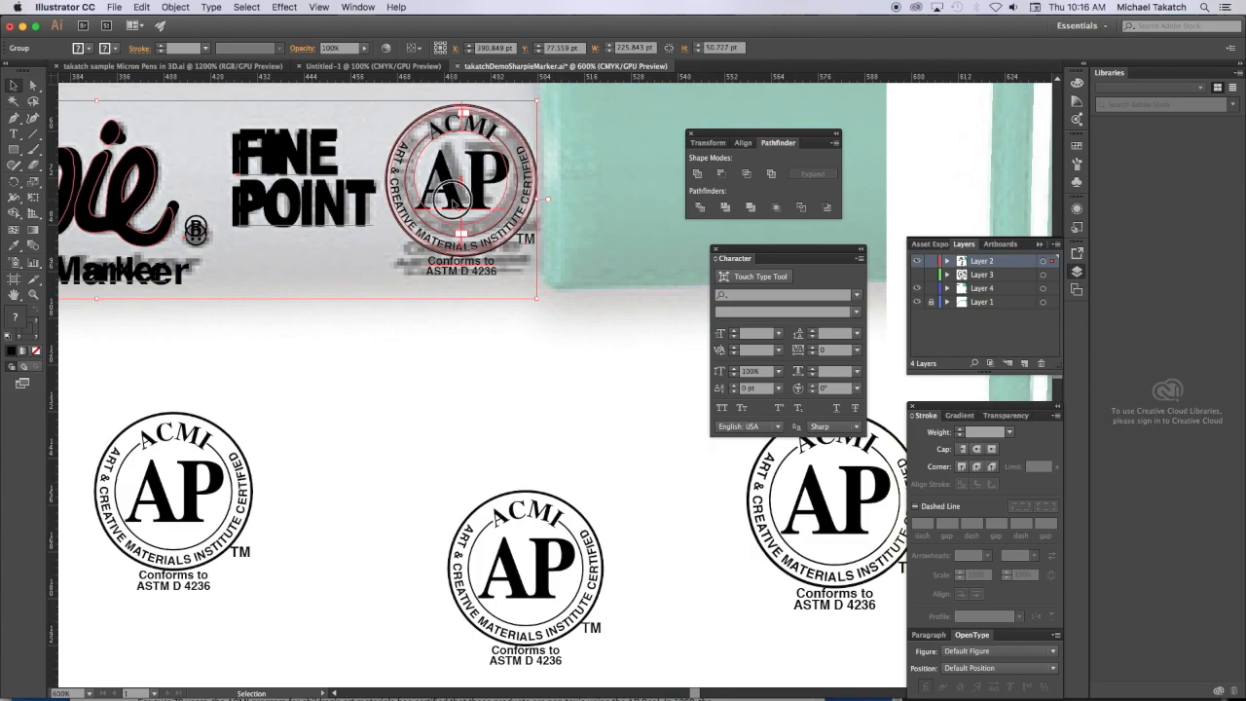
{"action": "left_click_drag", "start_coordinate": [453, 203], "coordinate": [464, 414]}
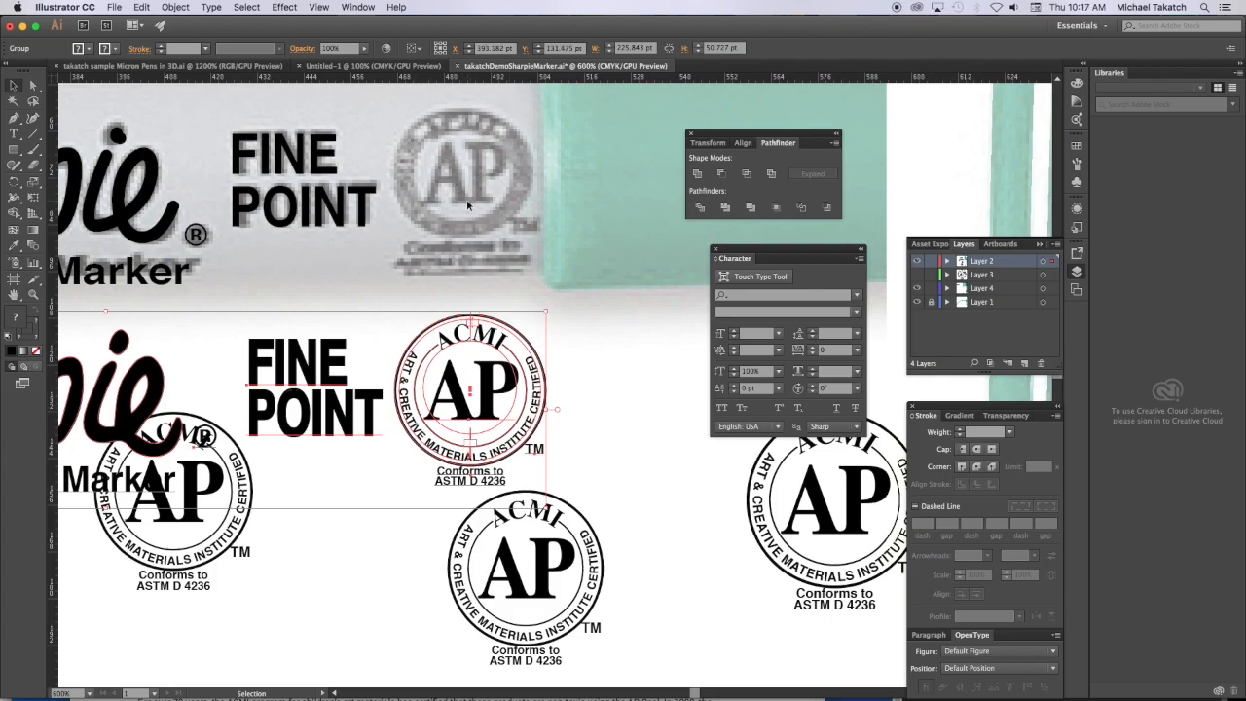
Draw a circle about 38.34 pt across around the printed AP seal, with a black 1 pt stroke and no fill
{"action": "key", "text": "super+minus"}
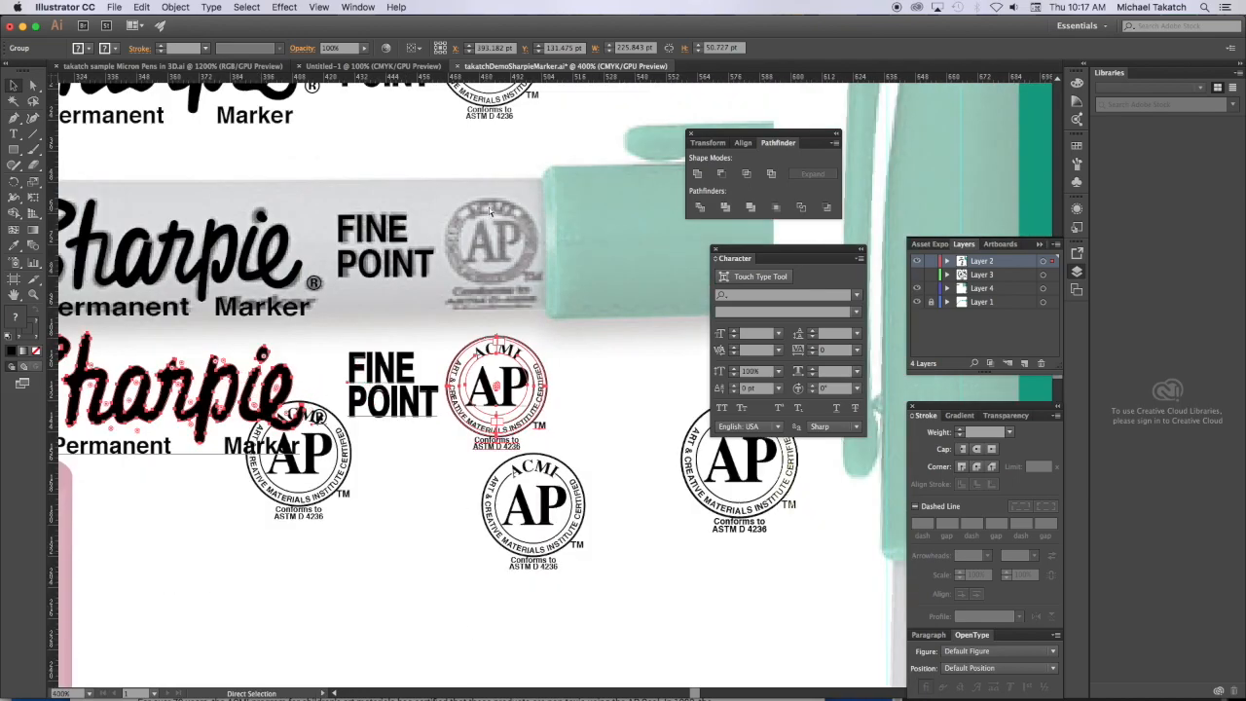
{"action": "key", "text": "super+equal"}
{"action": "key", "text": "super+equal"}
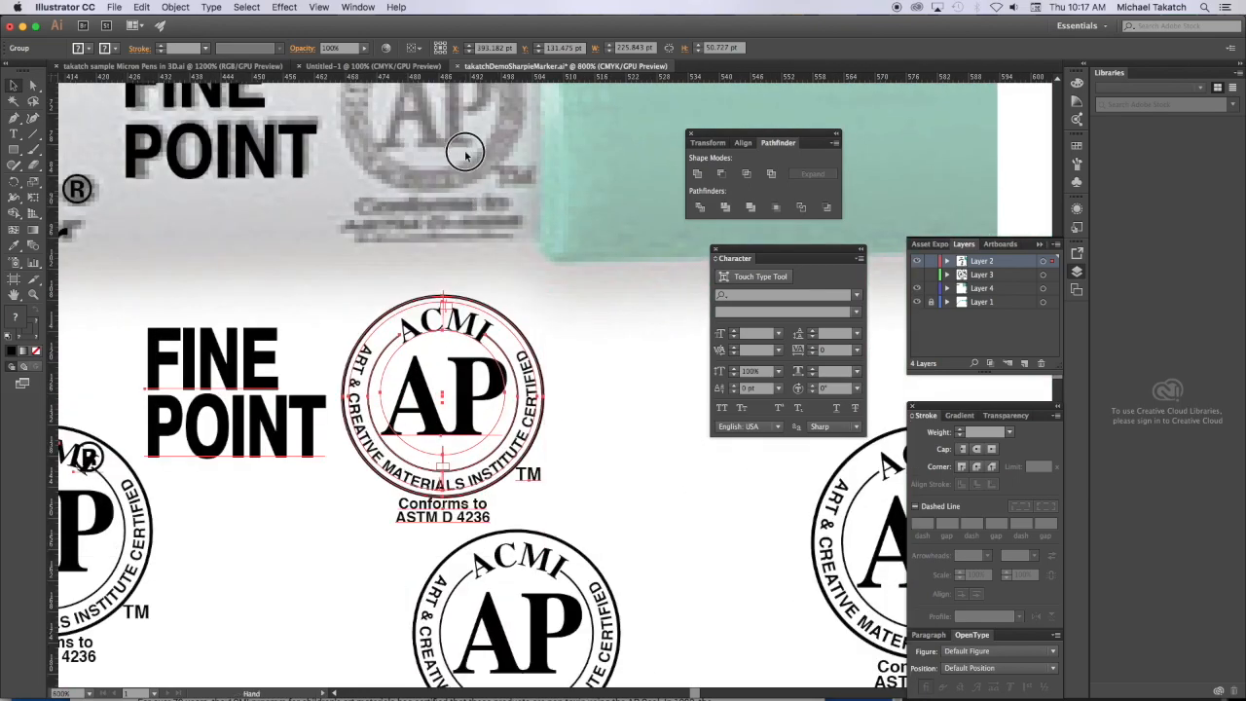
{"action": "left_click_drag", "start_coordinate": [464, 150], "coordinate": [481, 249]}
{"action": "key", "text": "v"}
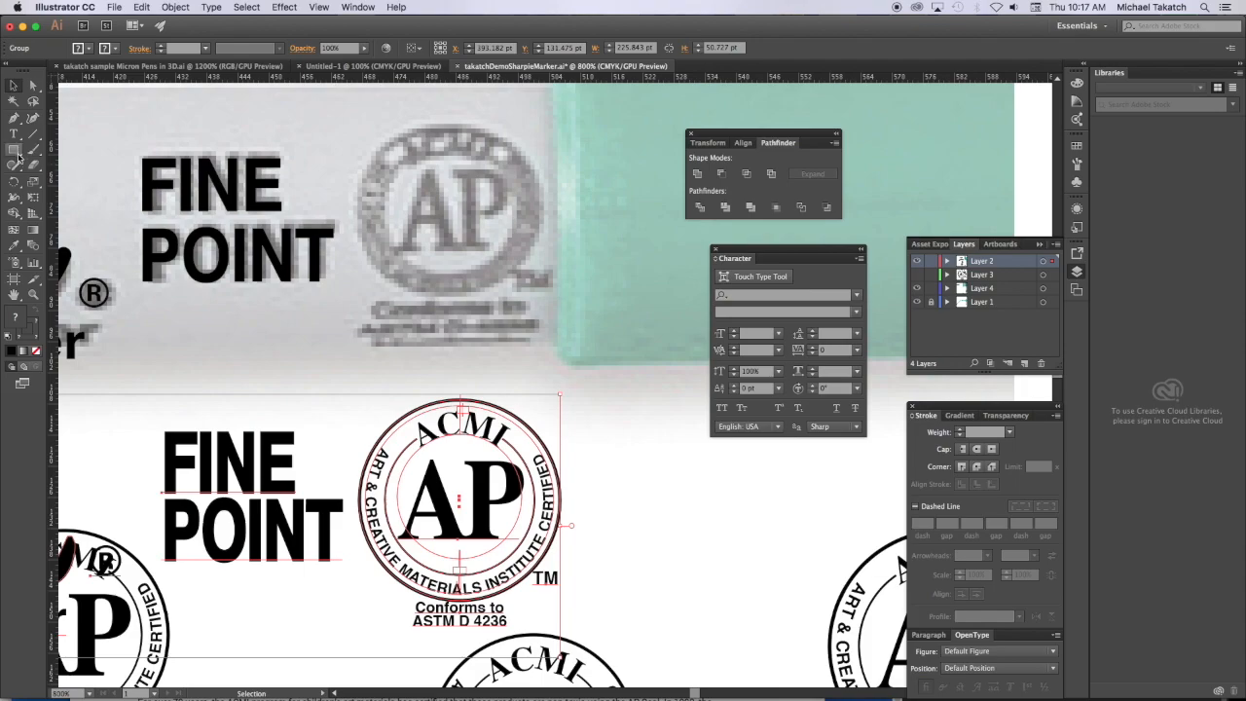
{"action": "left_click_drag", "start_coordinate": [16, 151], "coordinate": [58, 179]}
{"action": "left_click_drag", "start_coordinate": [454, 230], "coordinate": [551, 311]}
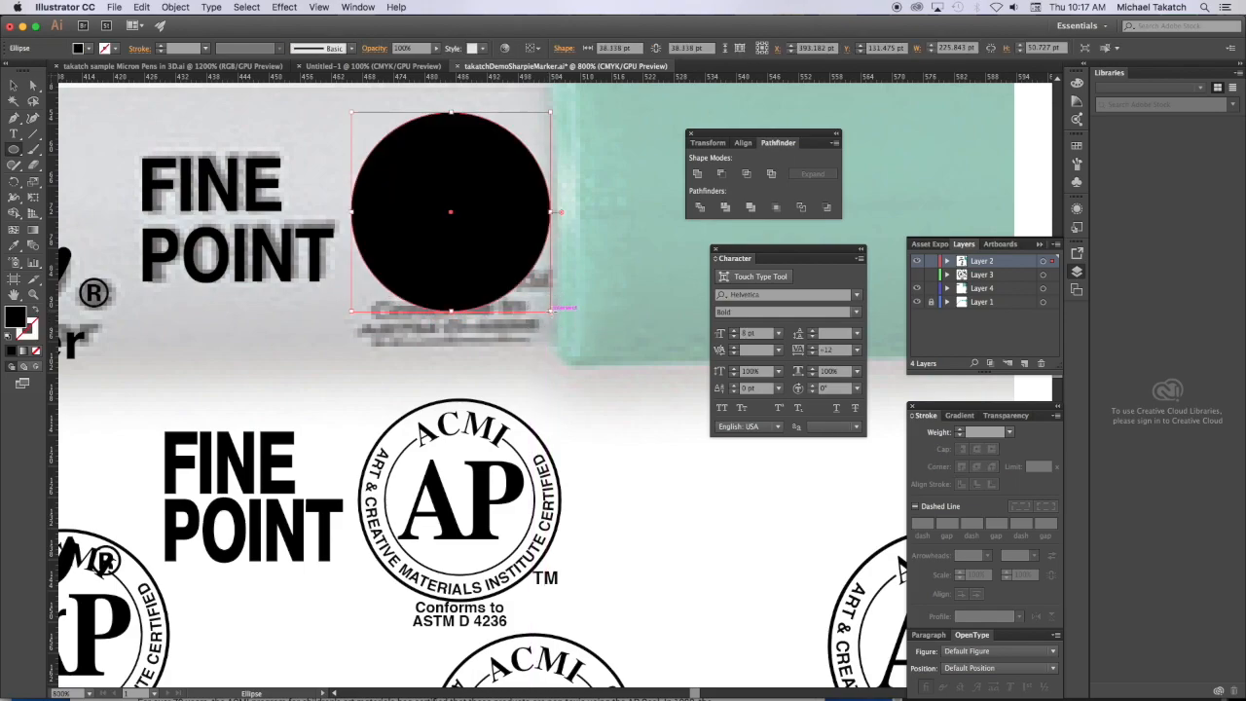
{"action": "left_click", "coordinate": [37, 311]}
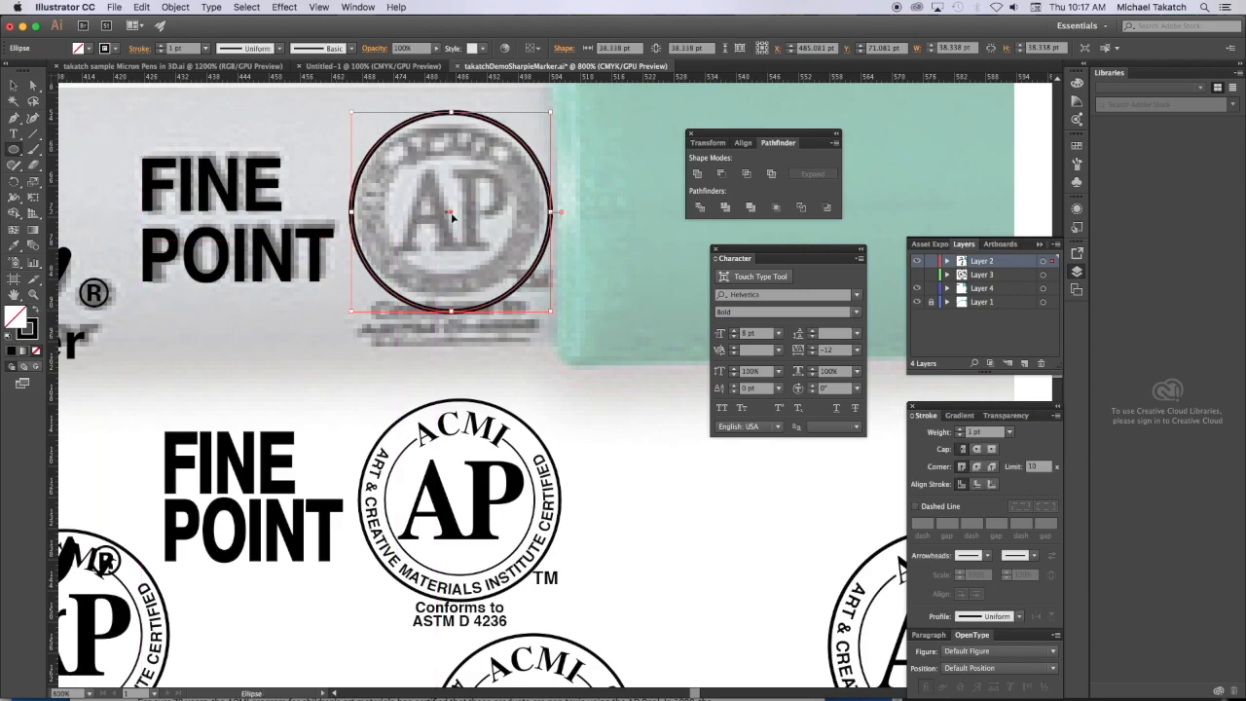
Draw two more concentric circles inside the seal's outer ring, about 26.09 pt and 35.34 pt across
{"action": "left_click_drag", "start_coordinate": [451, 214], "coordinate": [473, 251]}
{"action": "key", "text": "super+z"}
{"action": "key", "text": "v"}
{"action": "key", "text": "super+shift+a"}
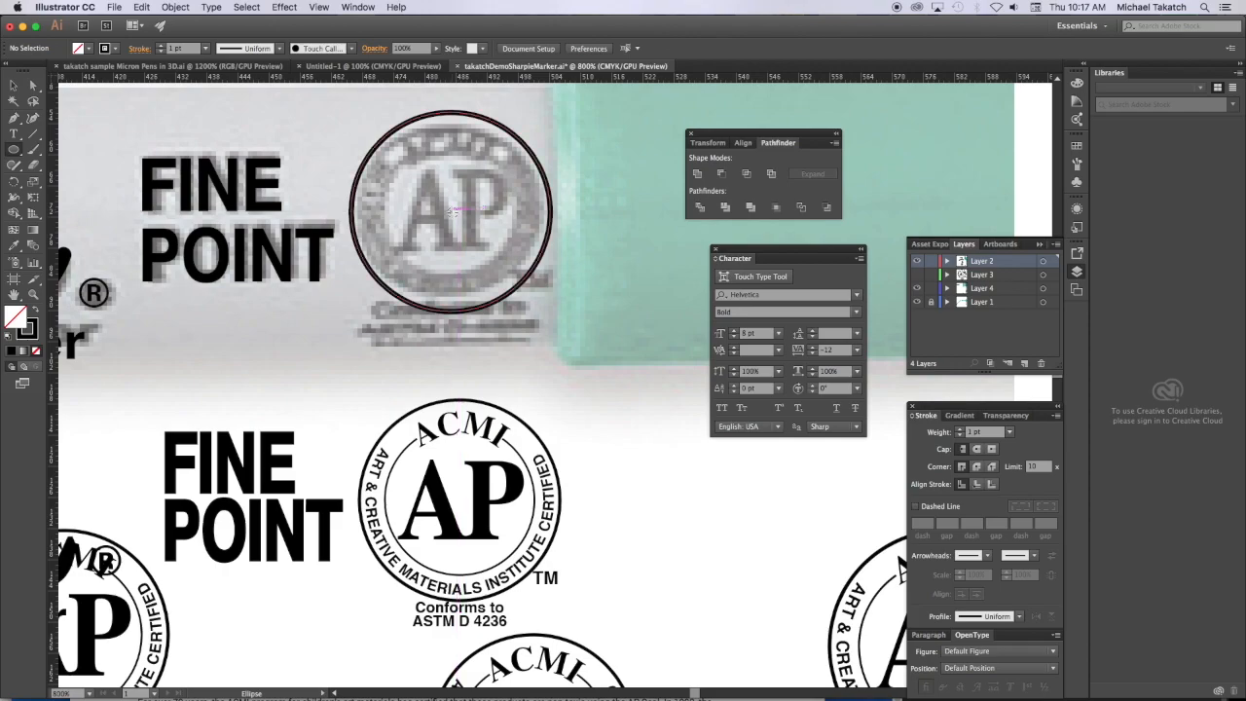
{"action": "left_click_drag", "start_coordinate": [453, 208], "coordinate": [480, 279]}
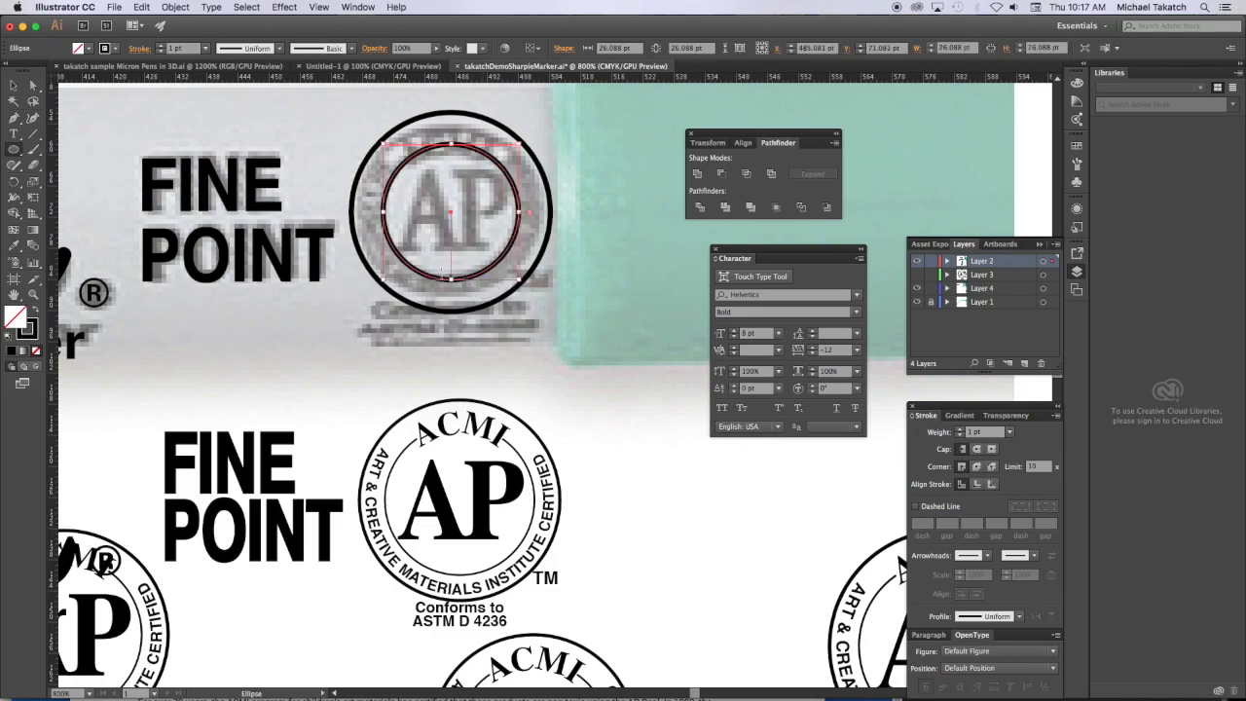
{"action": "key", "text": "super+shift+a"}
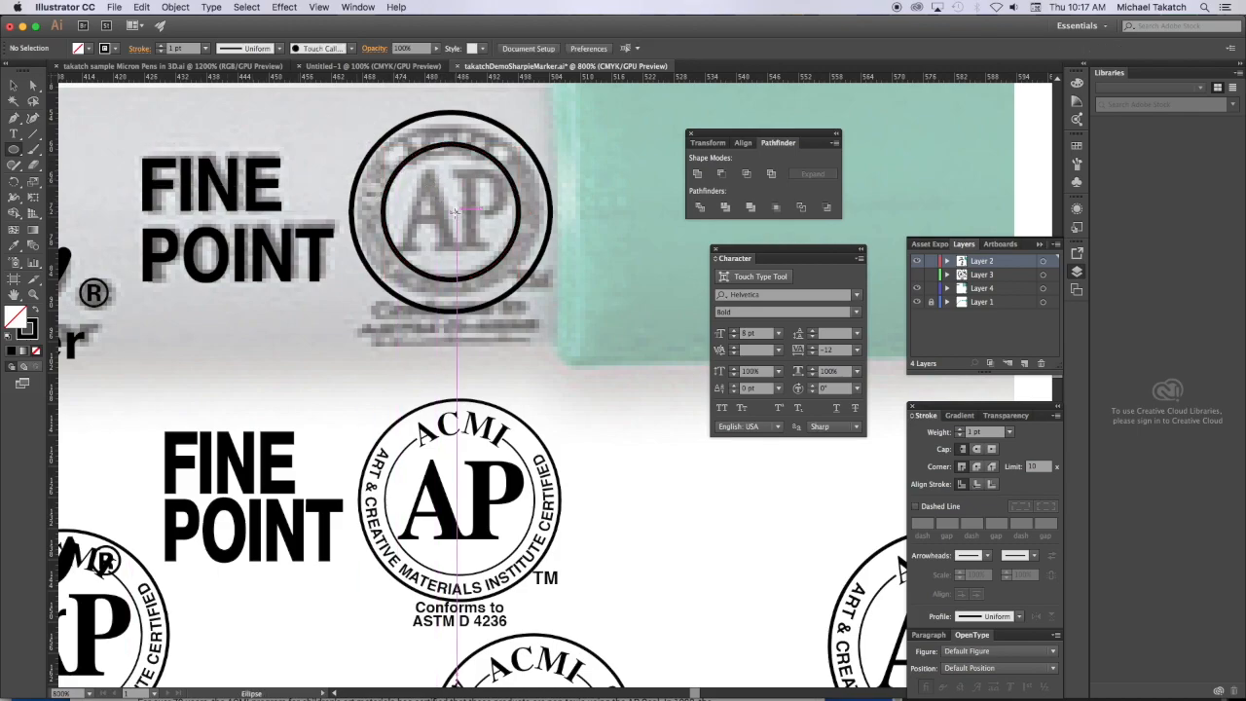
{"action": "mouse_move", "coordinate": [451, 209]}
{"action": "left_mouse_down"}
{"action": "mouse_move", "coordinate": [495, 256]}
{"action": "mouse_move", "coordinate": [514, 307]}
{"action": "left_mouse_up"}
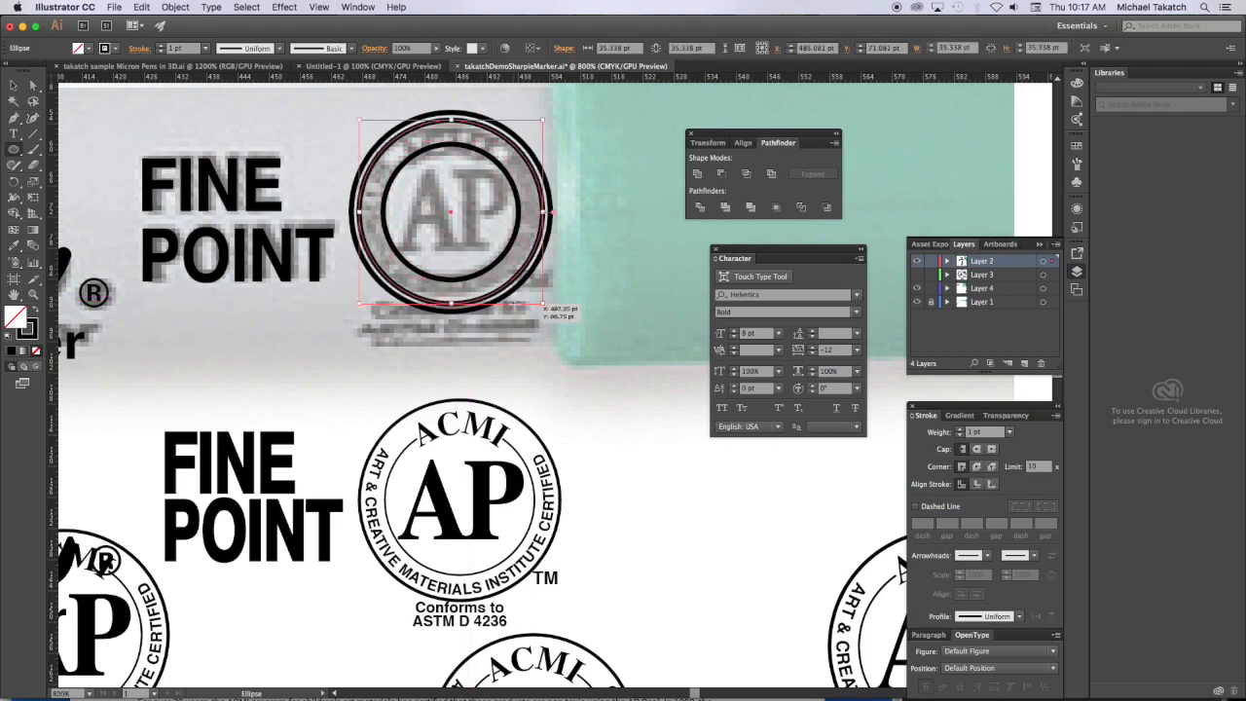
Add "ART & CREATIVE MATERIALS INSTITUTE CERTIFIED" as type on a path along the seal's middle circle
{"action": "left_click_drag", "start_coordinate": [20, 135], "coordinate": [75, 172]}
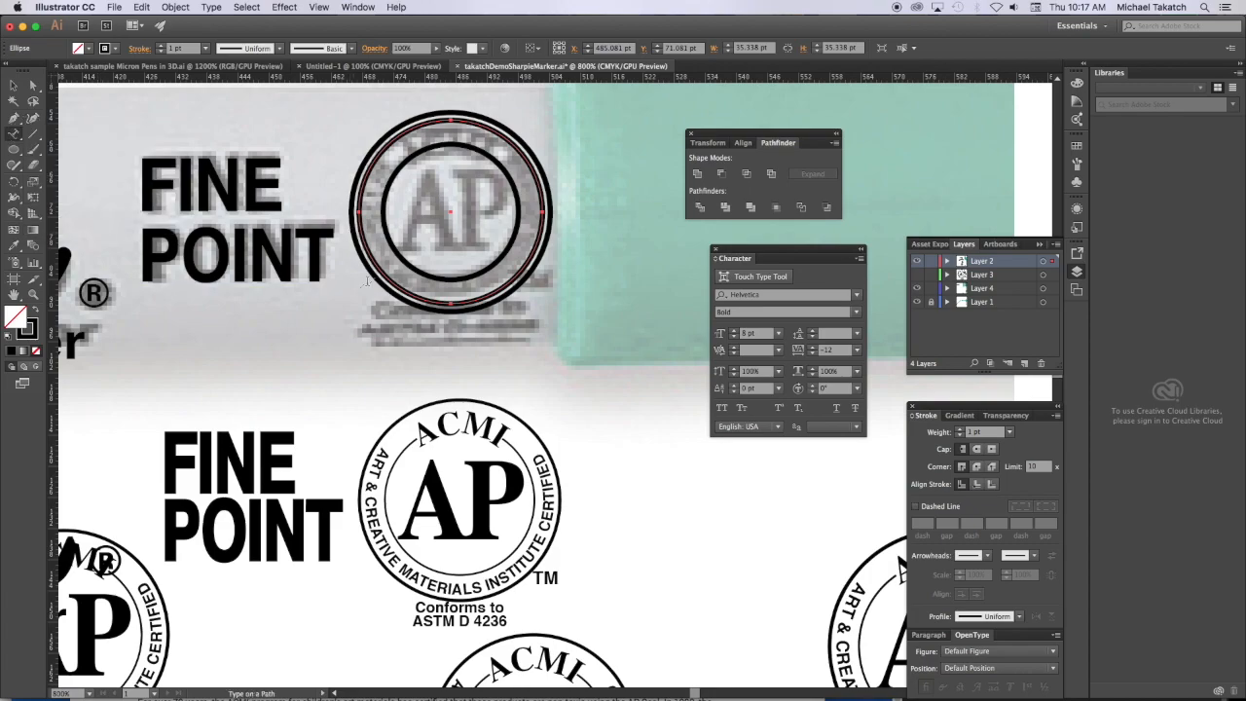
{"action": "left_click", "coordinate": [408, 284]}
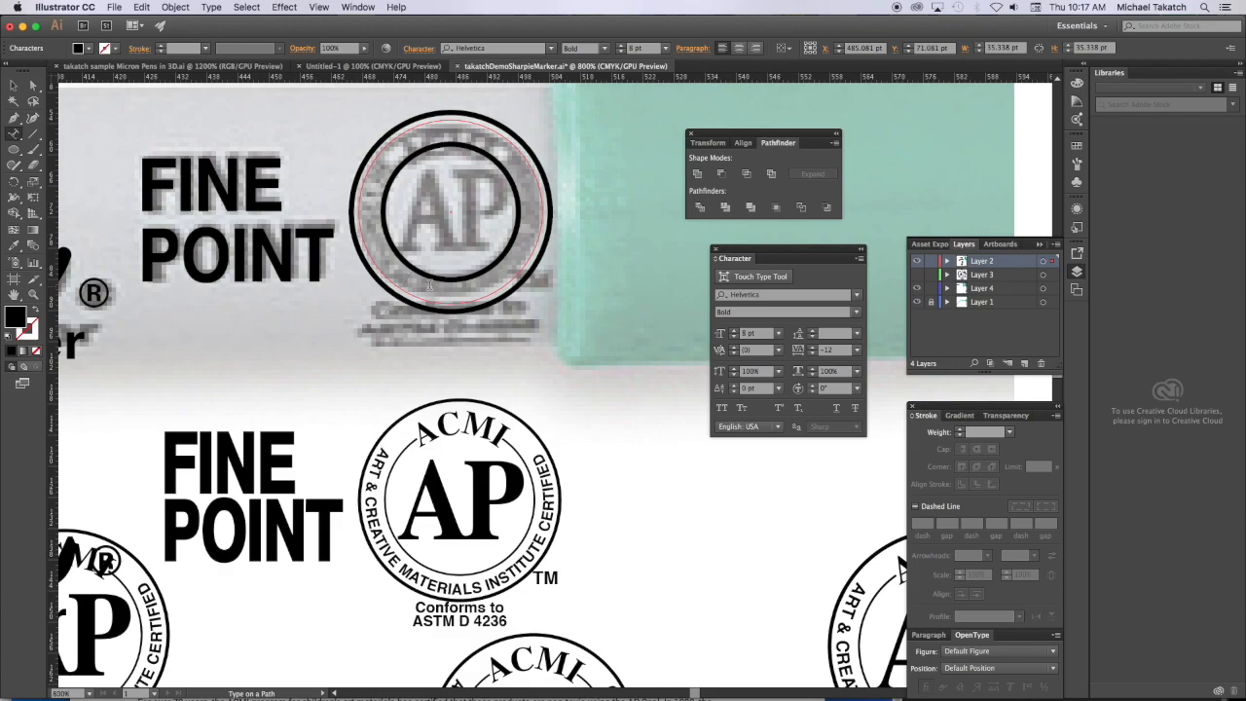
{"action": "type", "text": "ART"}
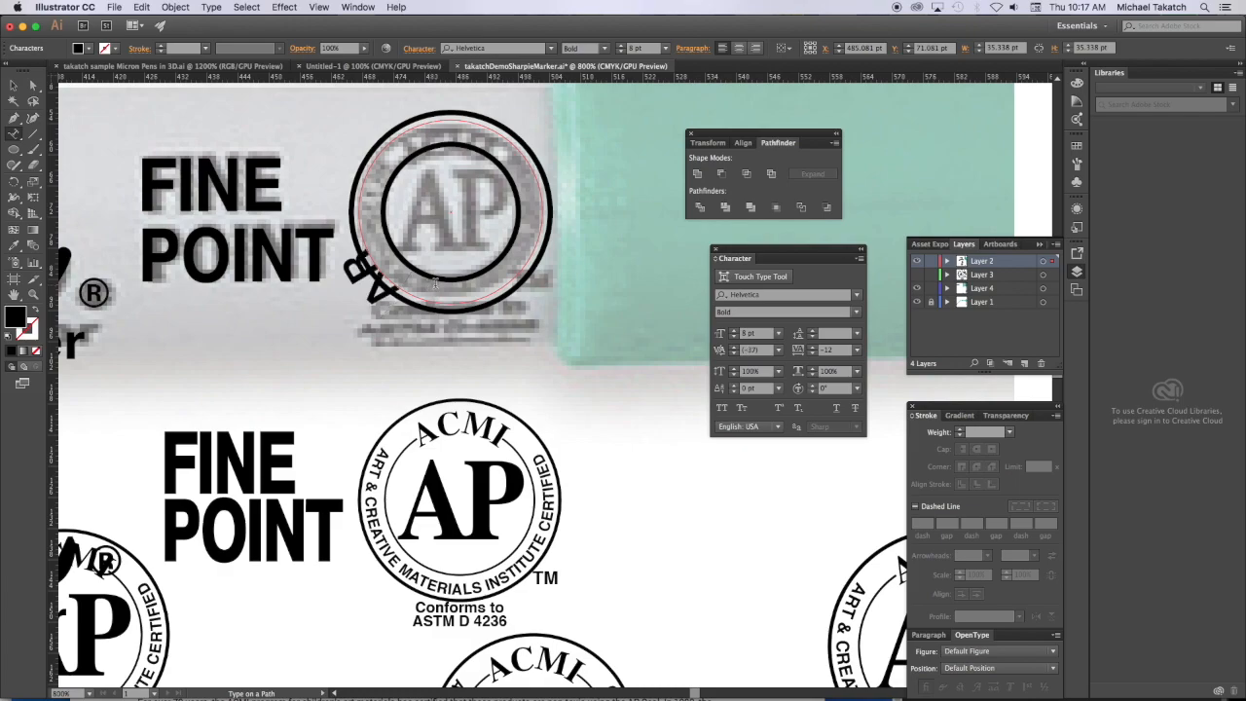
{"action": "type", "text": " & CREATIVE"}
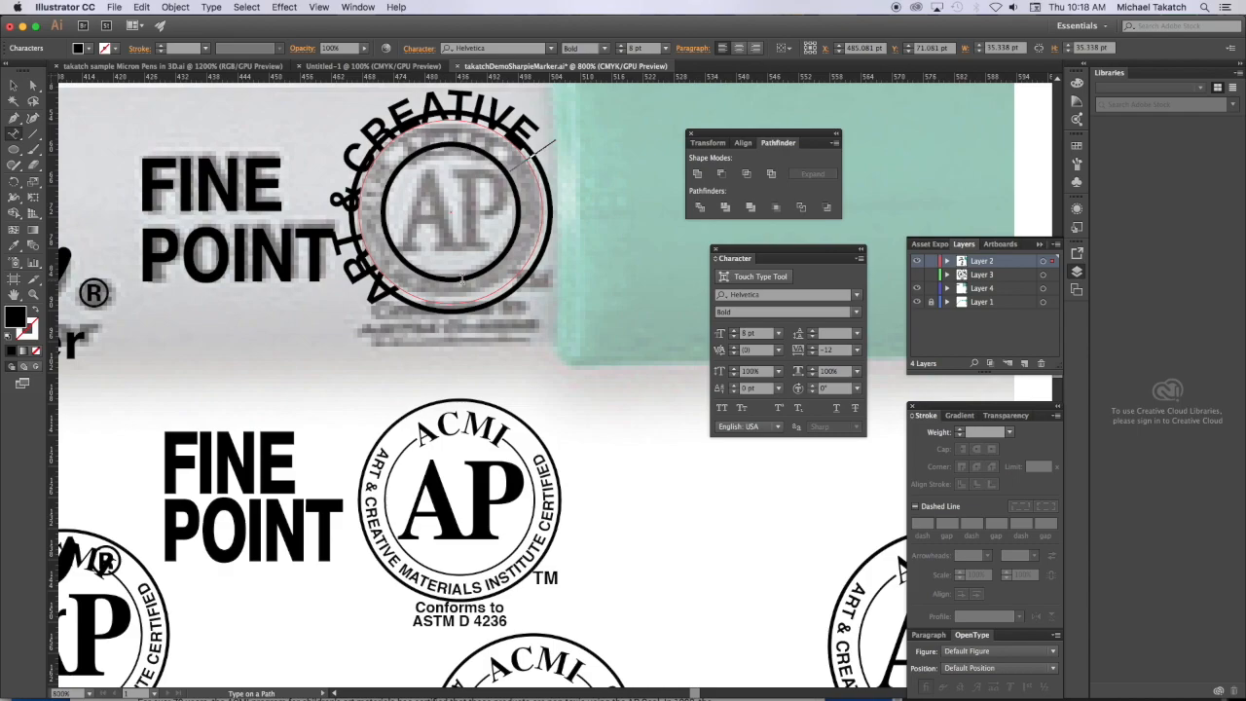
{"action": "type", "text": " MATERIALS"}
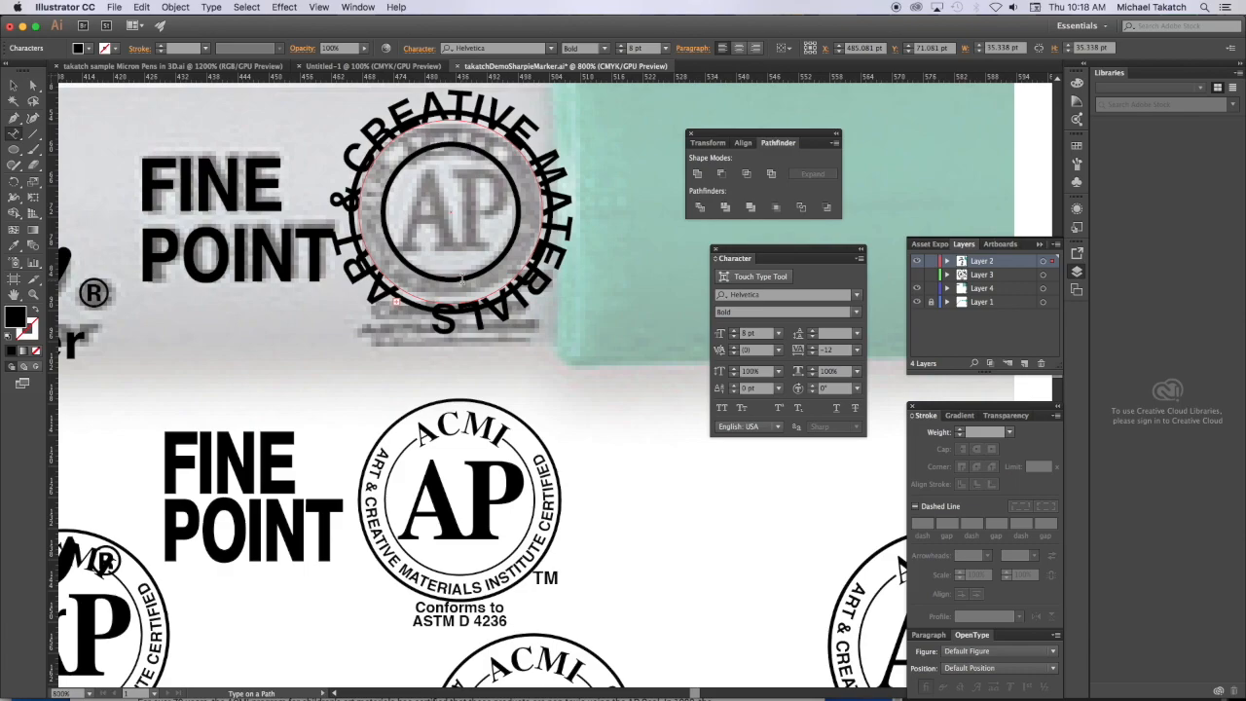
Format the seal's entire circular text as Helvetica Regular at 3 pt
{"action": "key", "text": "super+a"}
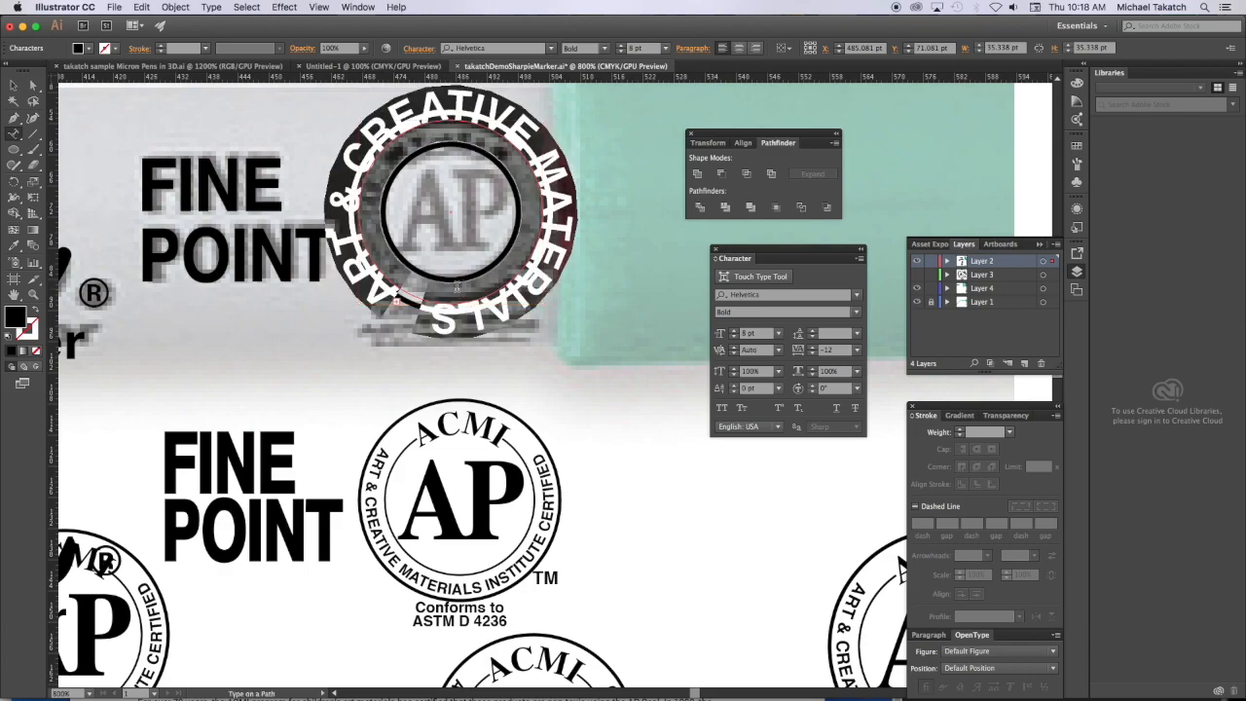
{"action": "left_click", "coordinate": [778, 335]}
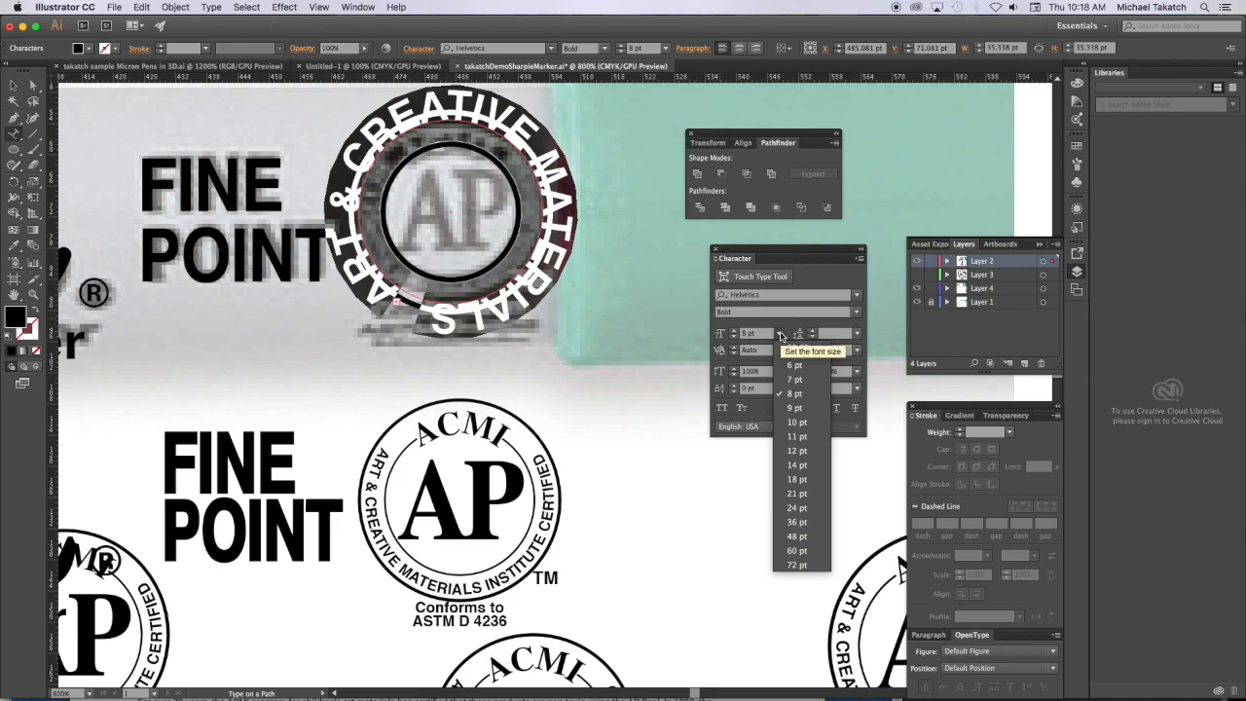
{"action": "left_click", "coordinate": [801, 373]}
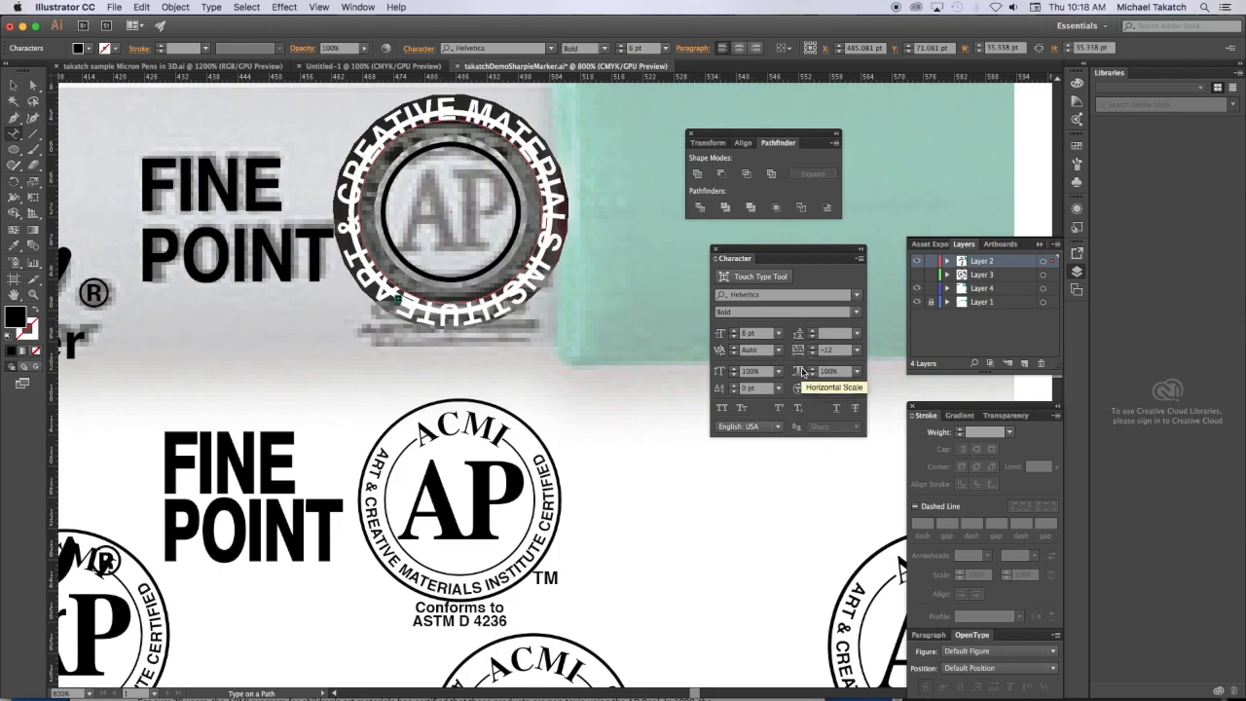
{"action": "left_click", "coordinate": [779, 334]}
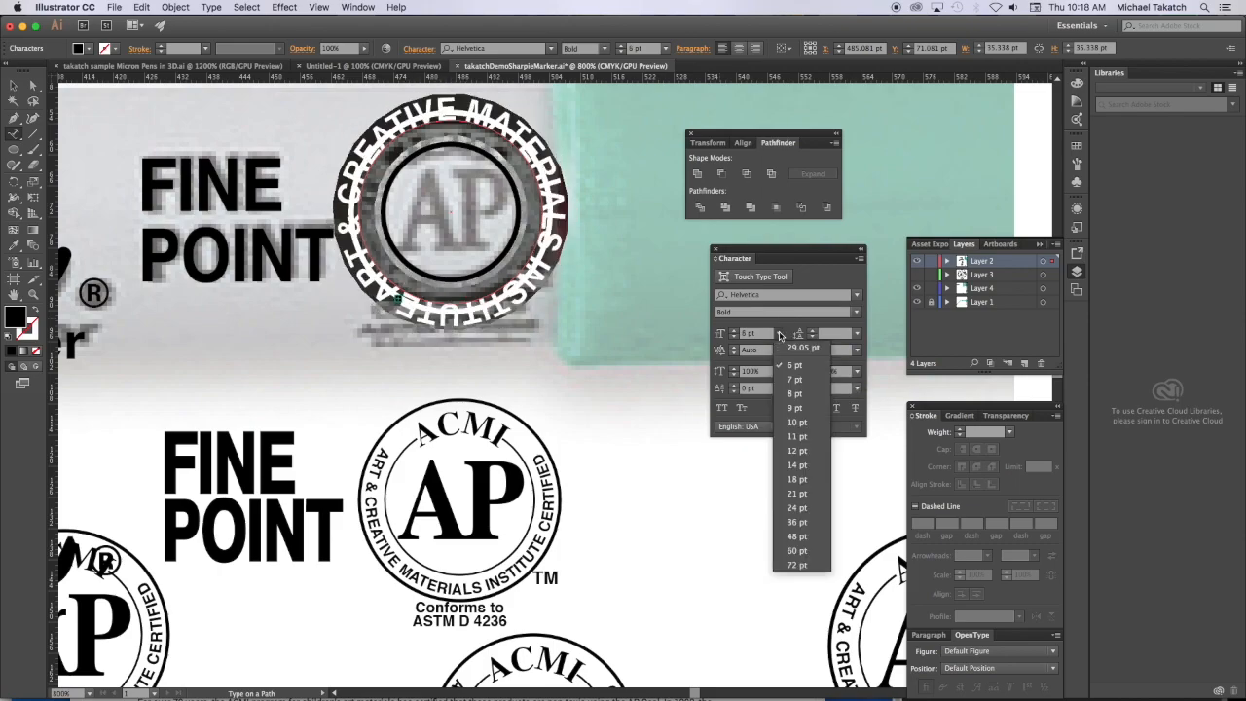
{"action": "left_click", "coordinate": [759, 333]}
{"action": "left_click_drag", "start_coordinate": [761, 332], "coordinate": [726, 330]}
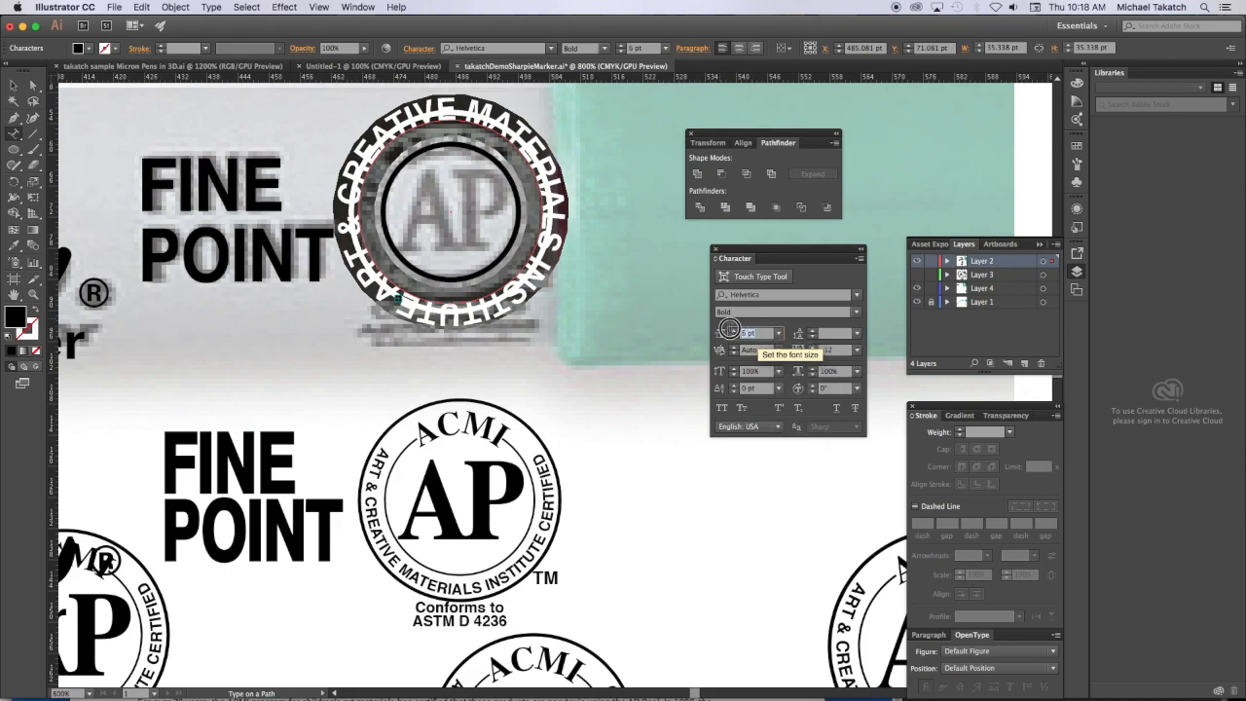
{"action": "type", "text": "4"}
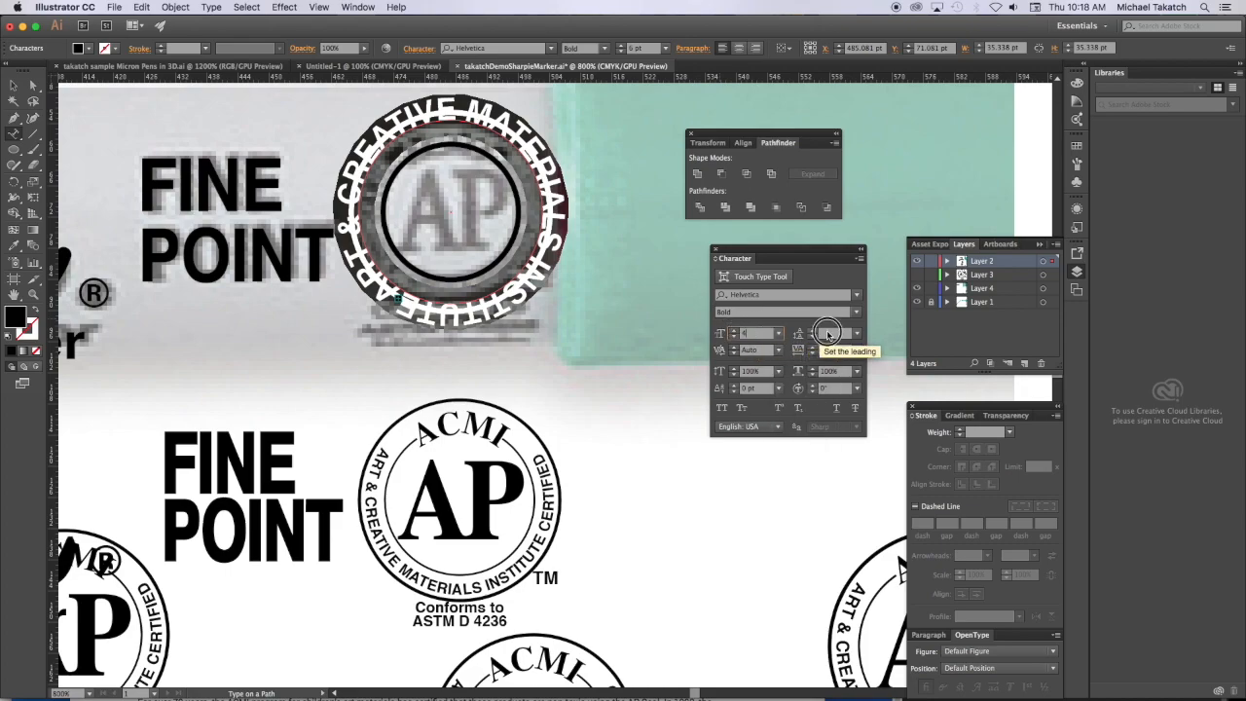
{"action": "key", "text": "Tab"}
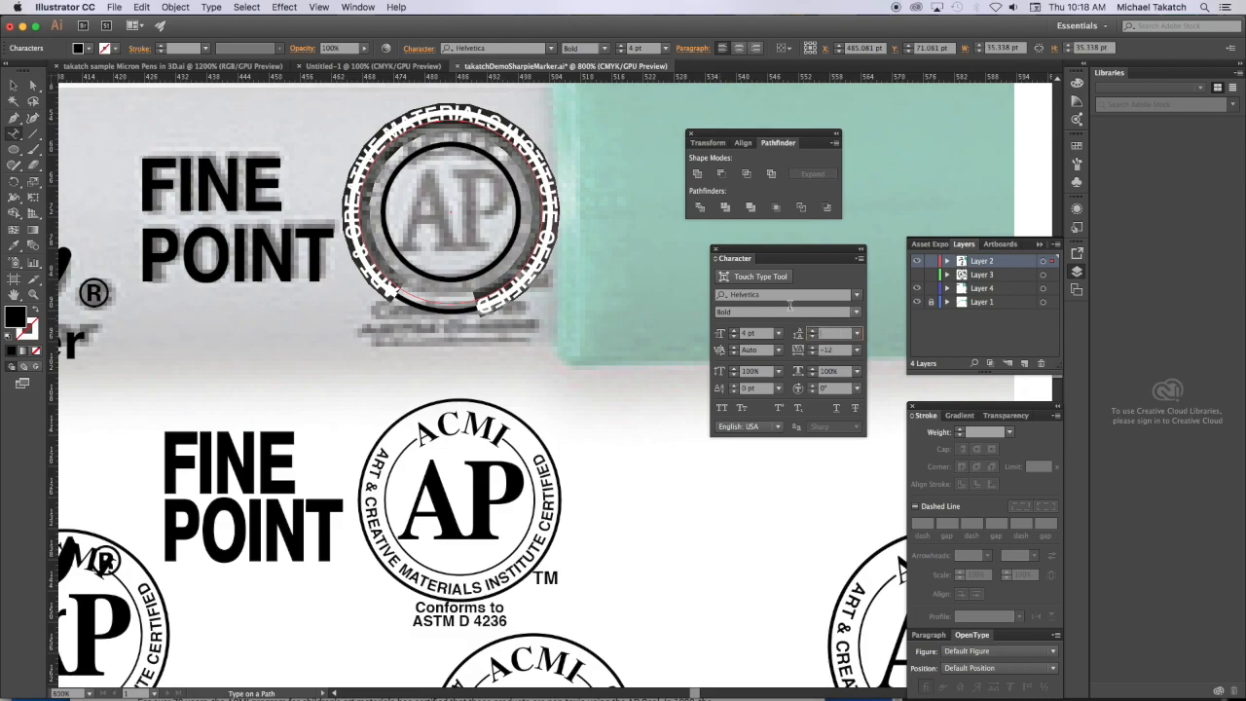
{"action": "left_click", "coordinate": [855, 312]}
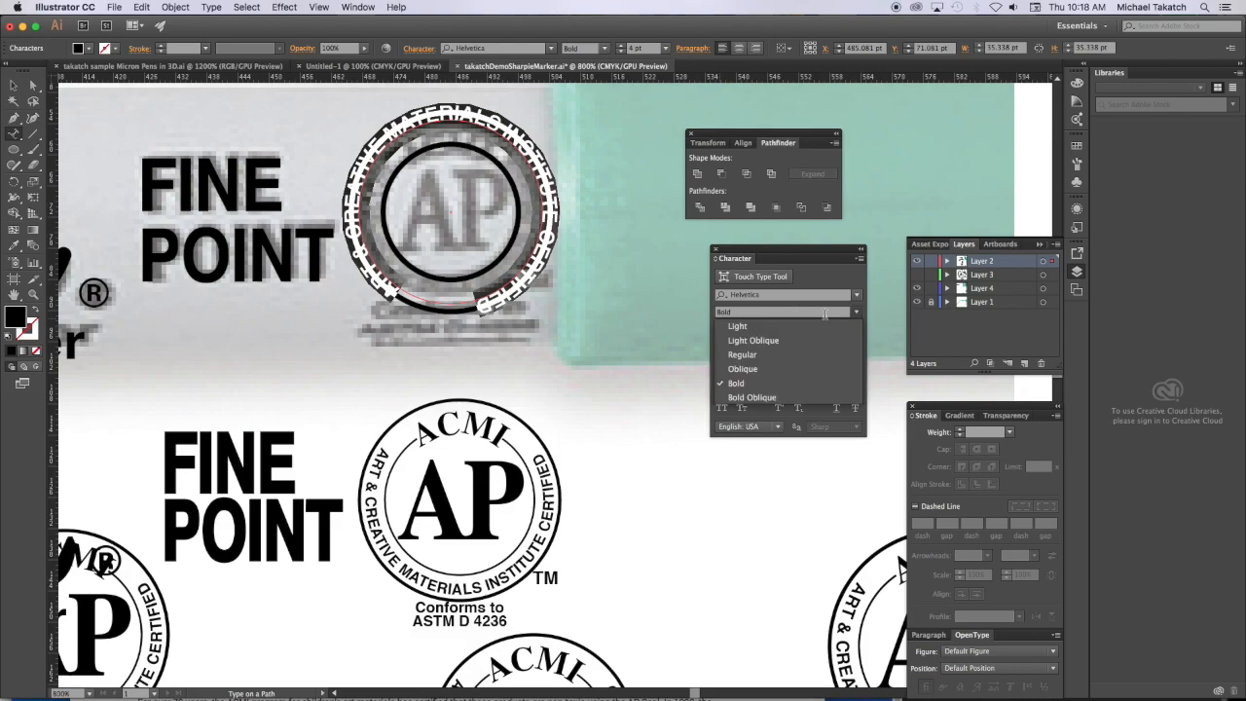
{"action": "left_click", "coordinate": [765, 354]}
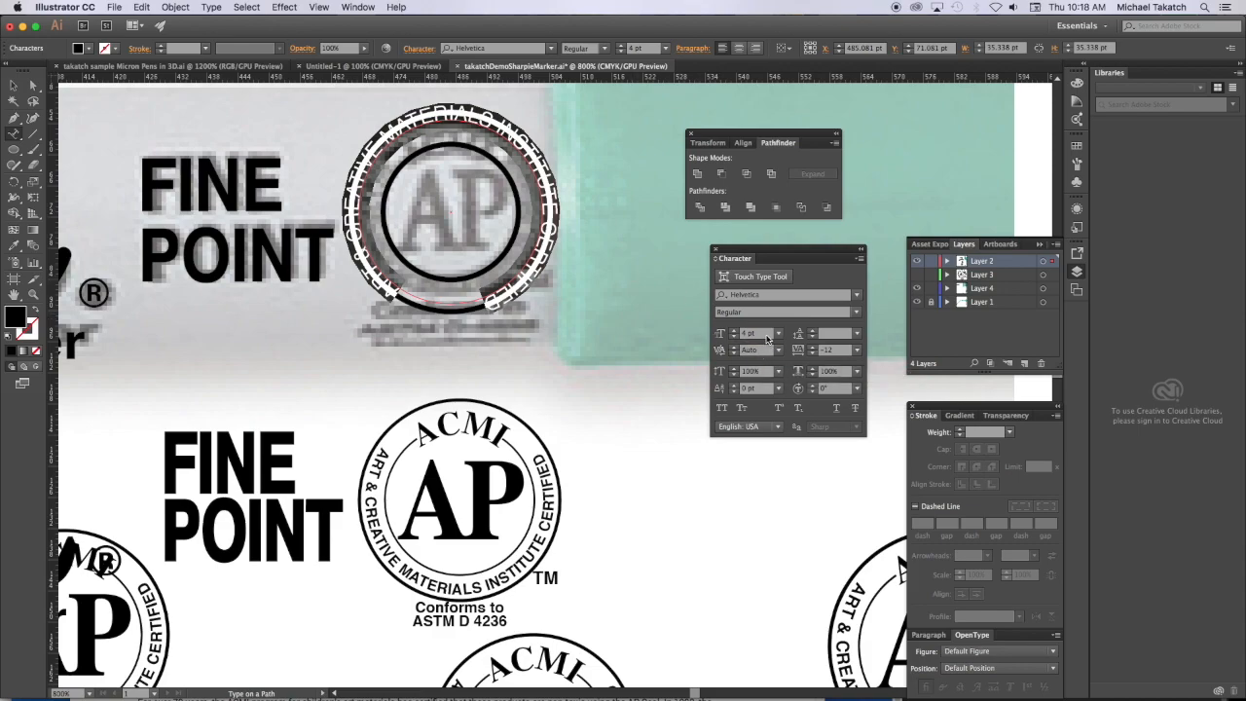
{"action": "left_click", "coordinate": [756, 333]}
{"action": "key", "text": "Down"}
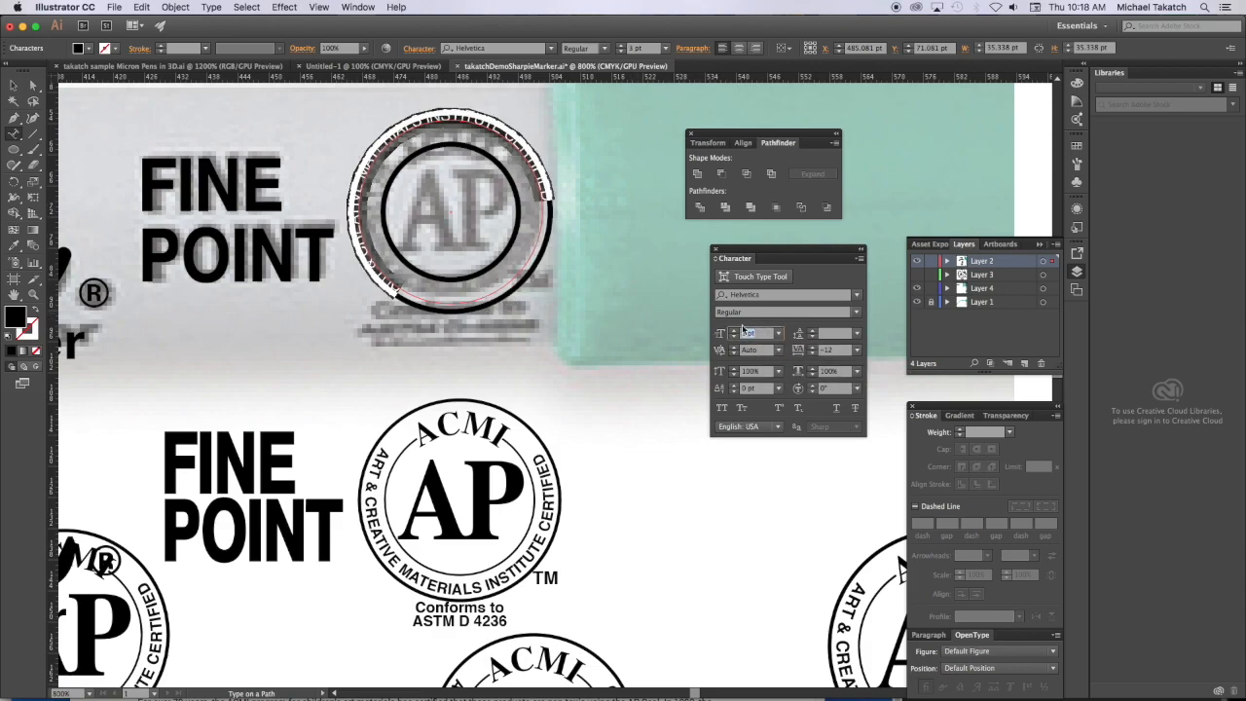
Center-align the circular text on its path
{"action": "left_click", "coordinate": [33, 86]}
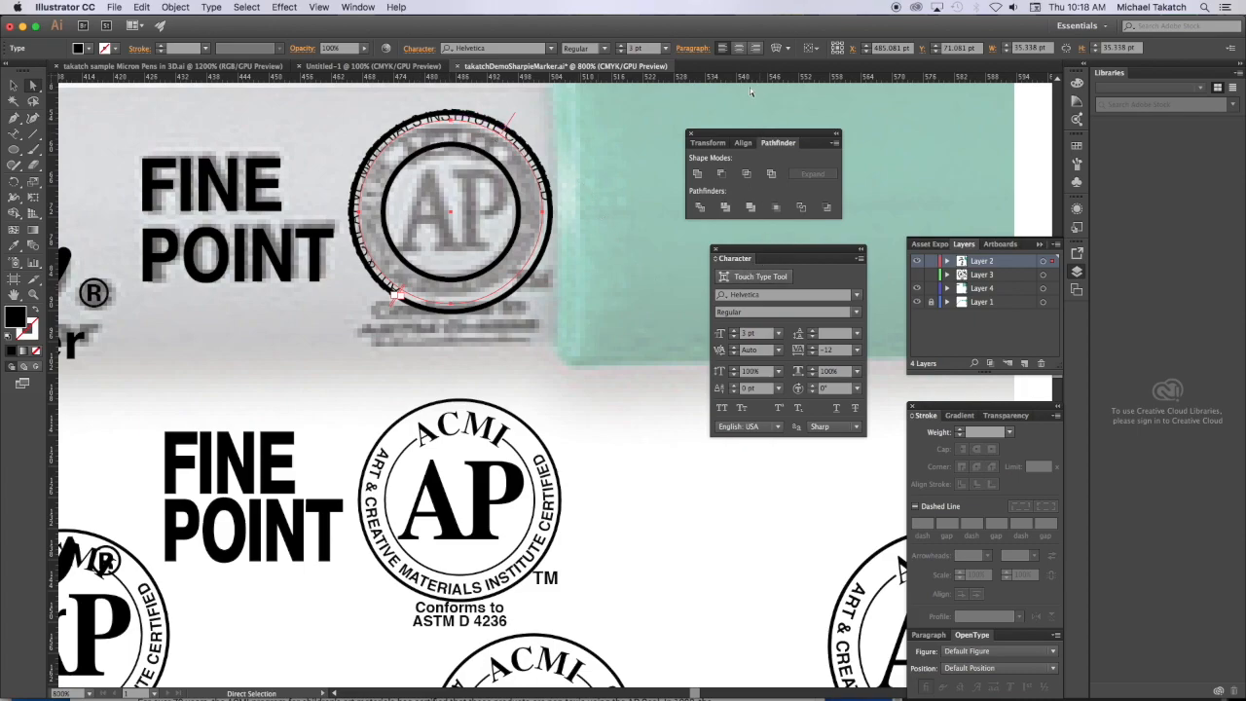
{"action": "left_click", "coordinate": [739, 48]}
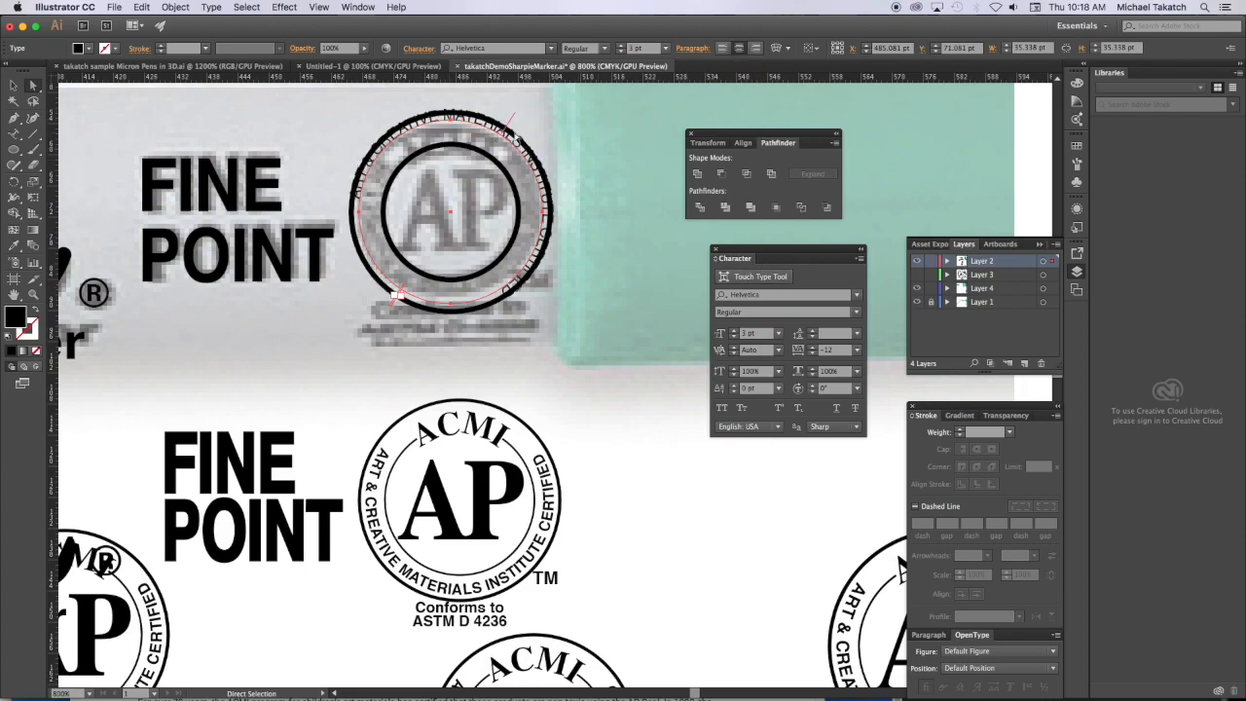
{"action": "left_click_drag", "start_coordinate": [511, 124], "coordinate": [451, 280]}
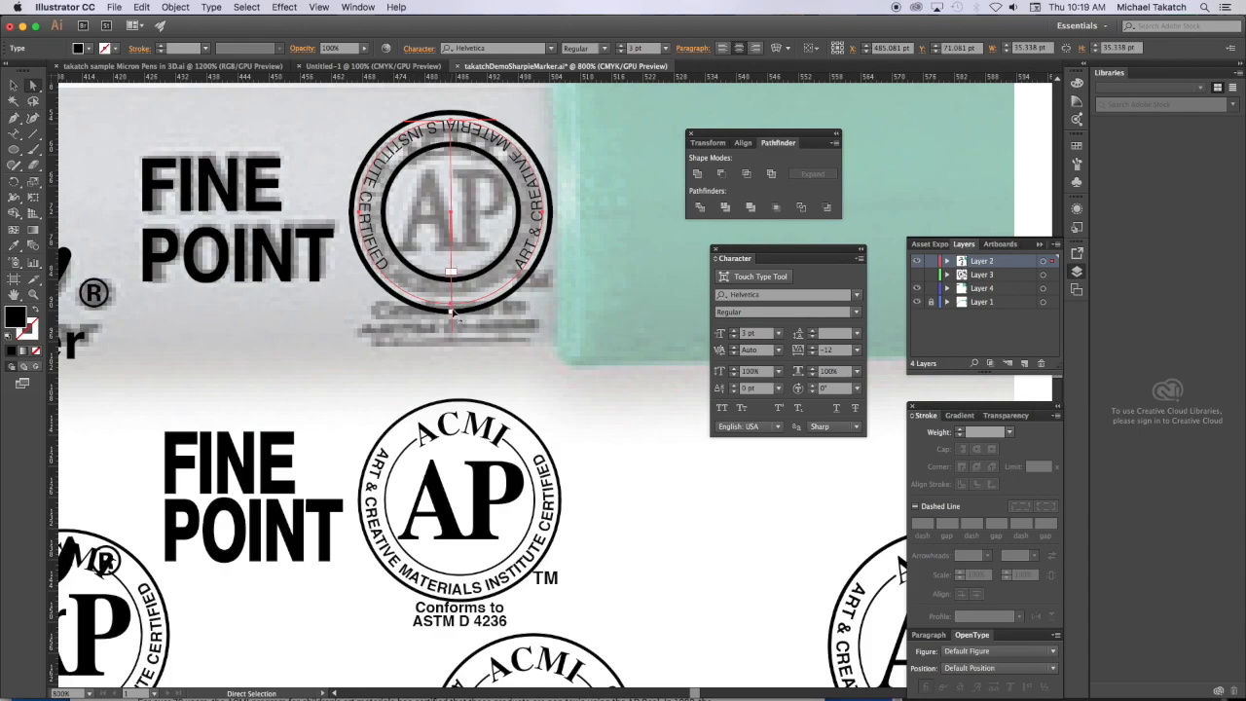
{"action": "left_click_drag", "start_coordinate": [452, 298], "coordinate": [393, 249]}
{"action": "key", "text": "super+z"}
{"action": "key", "text": "super+shift+z"}
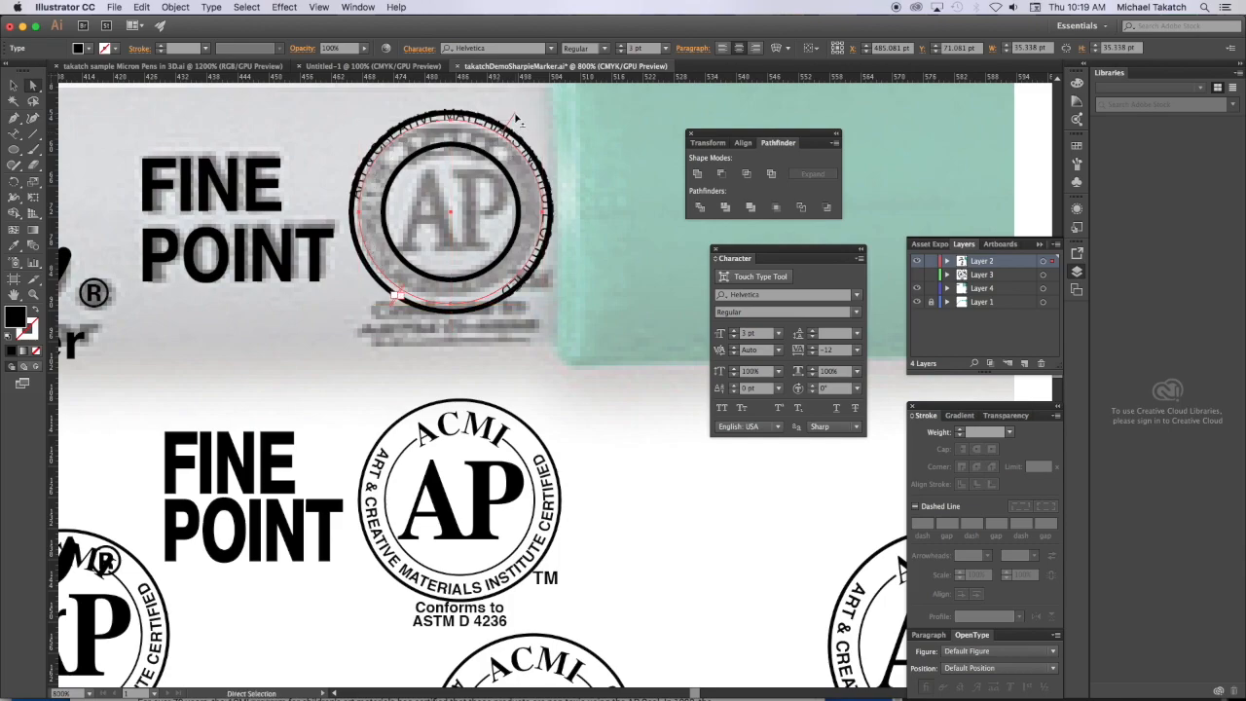
Flip the circular text to the inside of its path, centered along the bottom of the seal, and deselect it
{"action": "left_click_drag", "start_coordinate": [512, 111], "coordinate": [453, 290]}
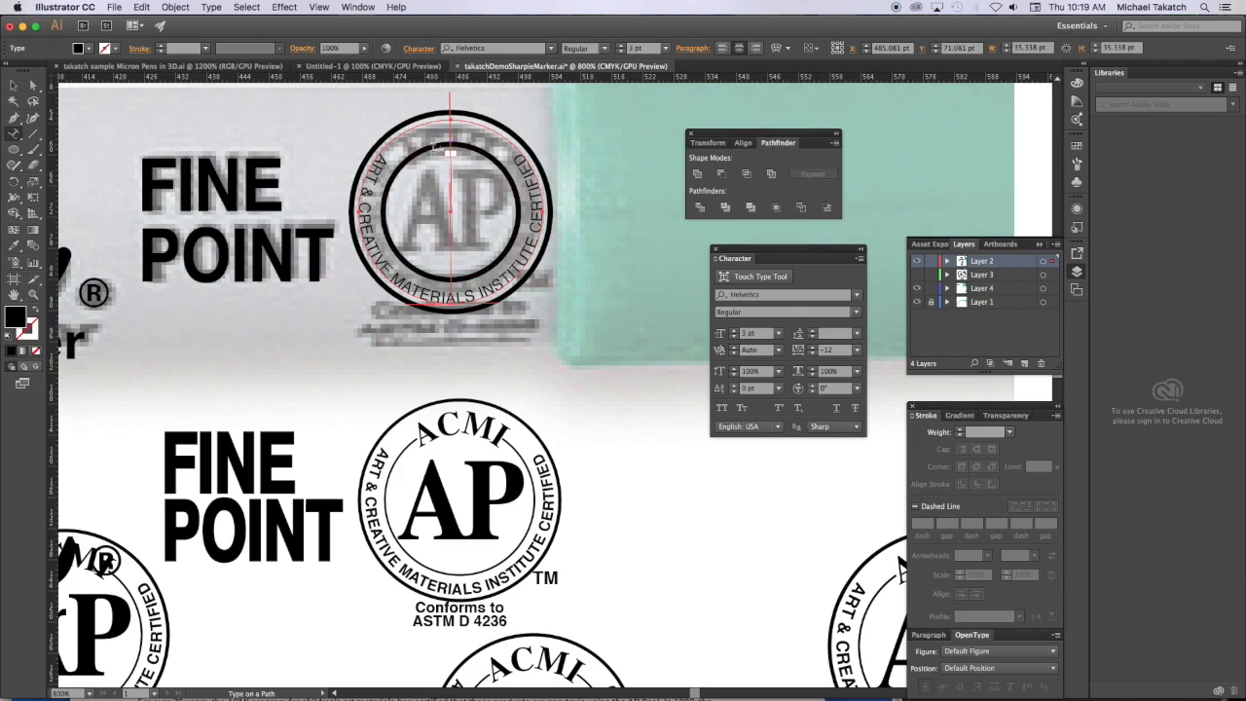
{"action": "left_click", "coordinate": [435, 148], "text": "super"}
{"action": "key", "text": "v"}
{"action": "left_click", "coordinate": [195, 117]}
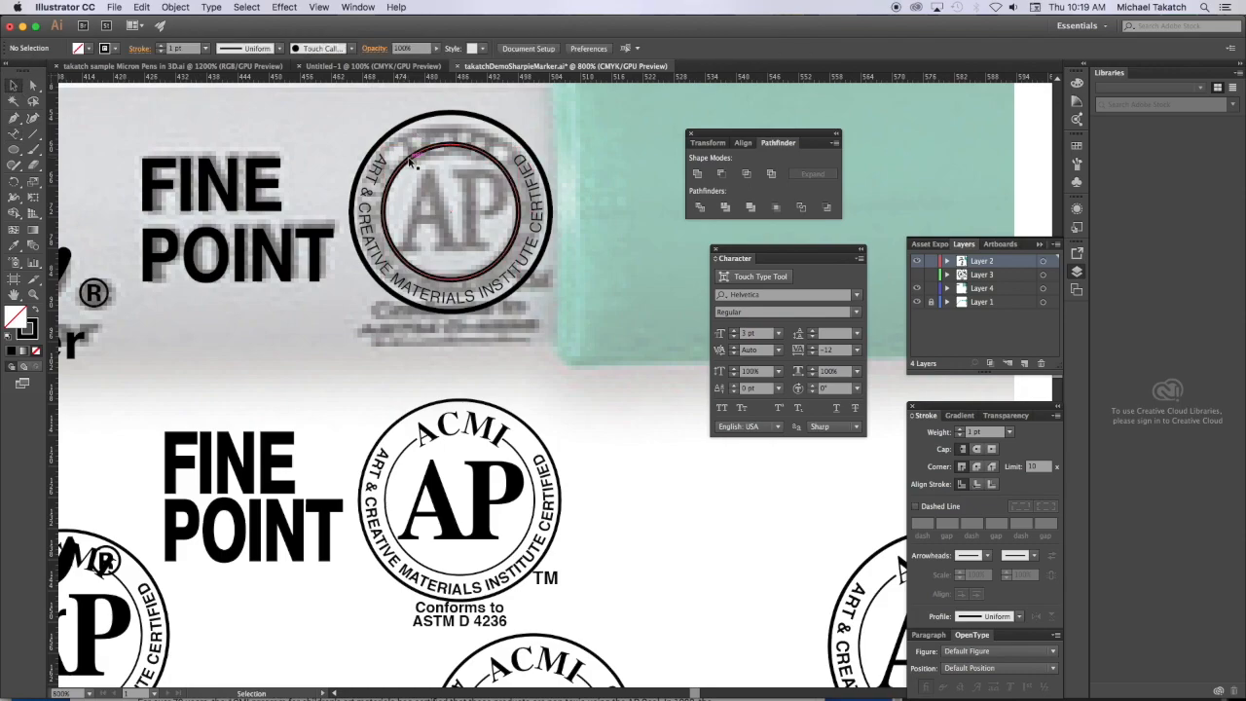
Add "ACMI" as type on a path along the seal's inner circle
{"action": "left_click", "coordinate": [408, 159]}
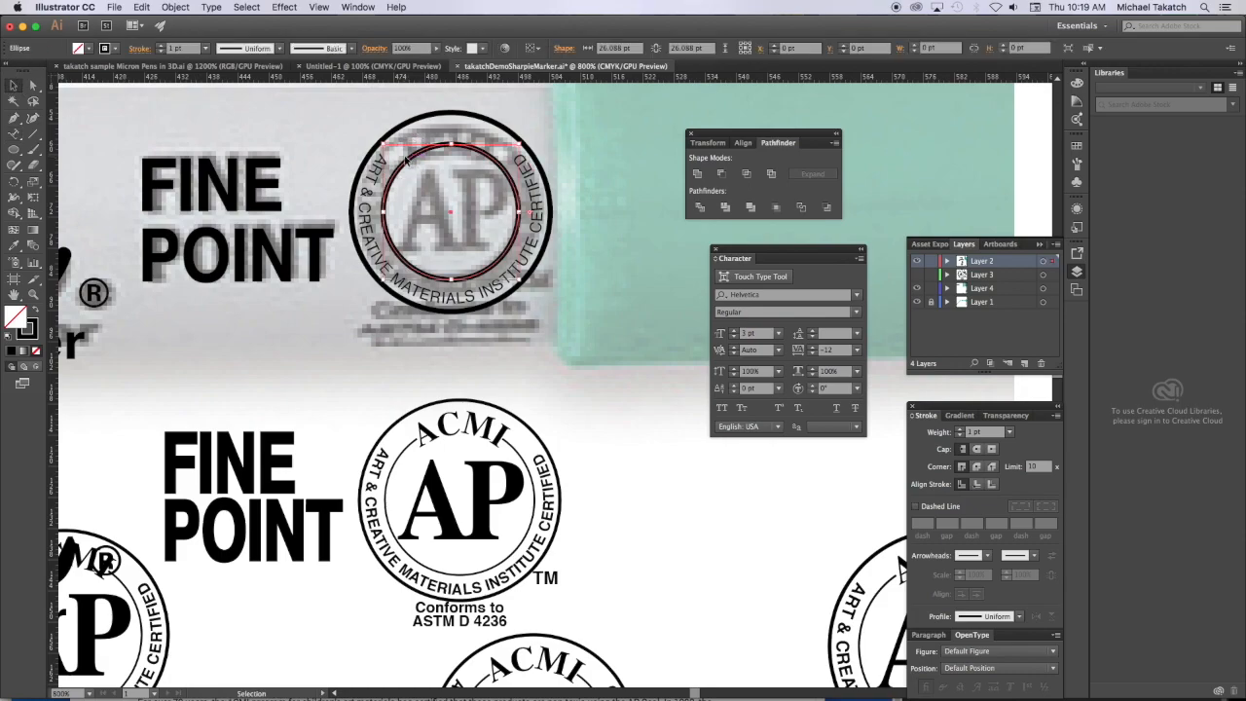
{"action": "left_click", "coordinate": [13, 133]}
{"action": "left_click", "coordinate": [453, 145]}
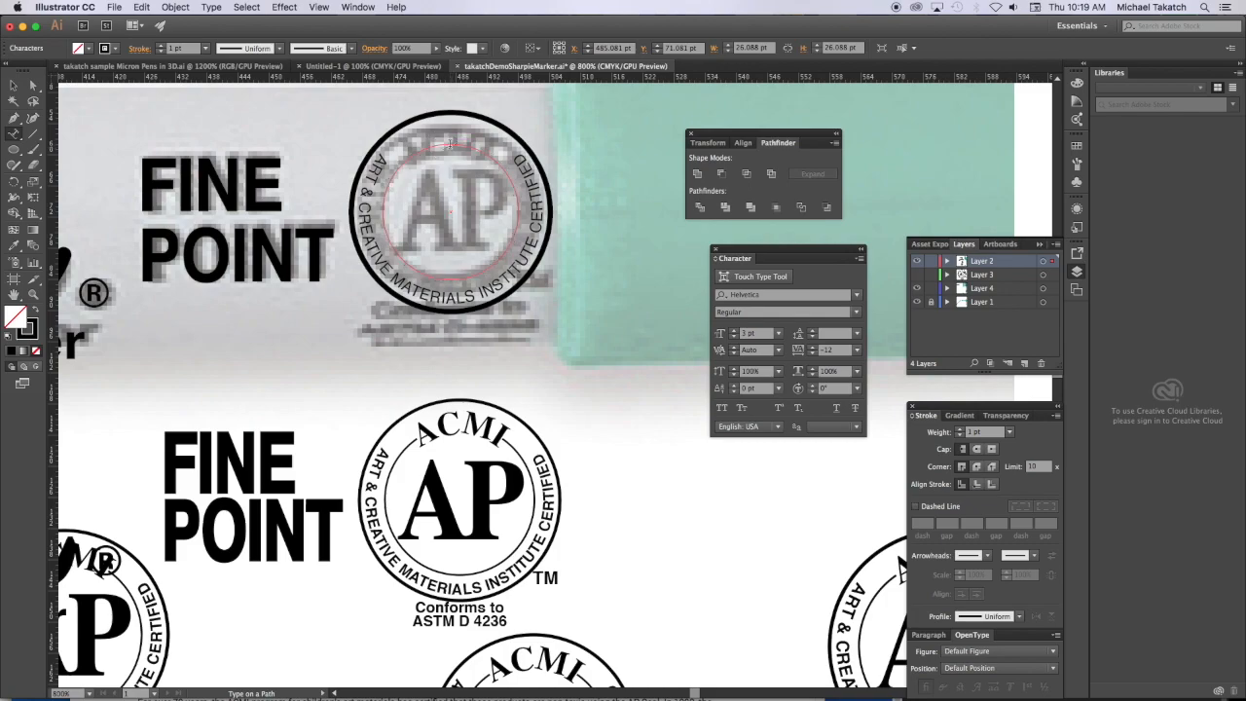
{"action": "type", "text": "AC"}
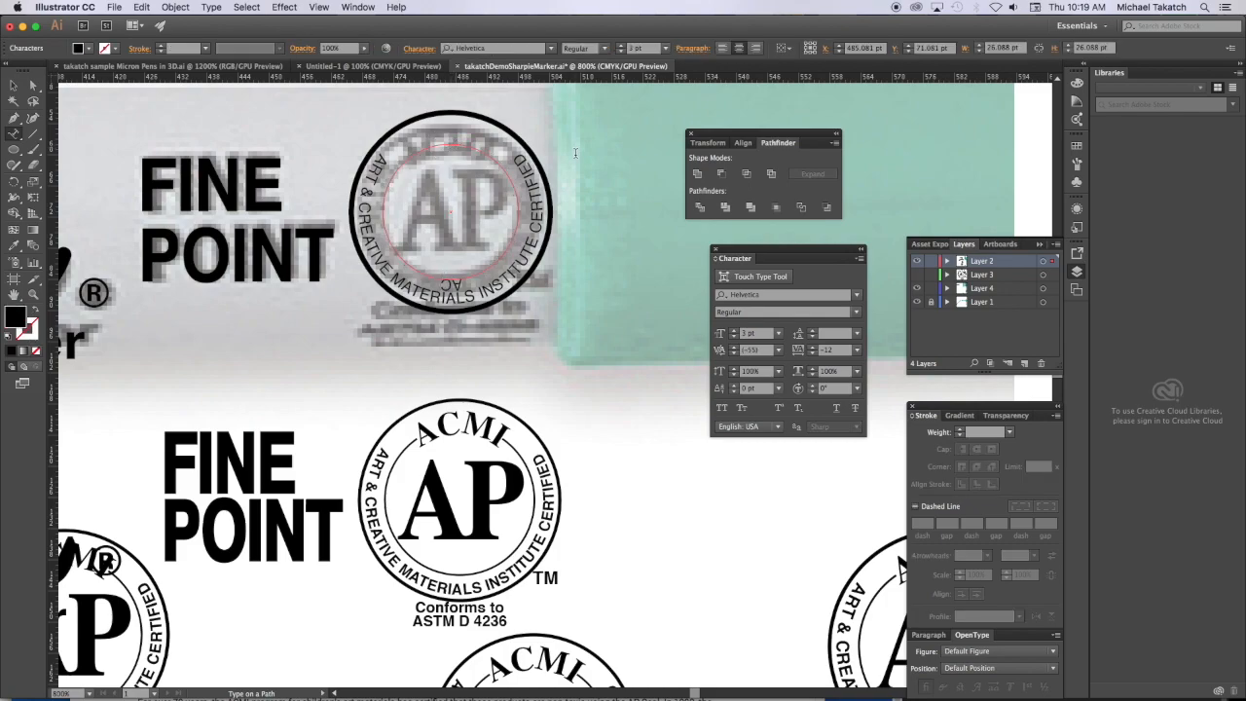
{"action": "type", "text": "MI"}
Format the whole ACMI text as Times Bold at 6 pt
{"action": "key", "text": "super+a"}
{"action": "left_click", "coordinate": [838, 297]}
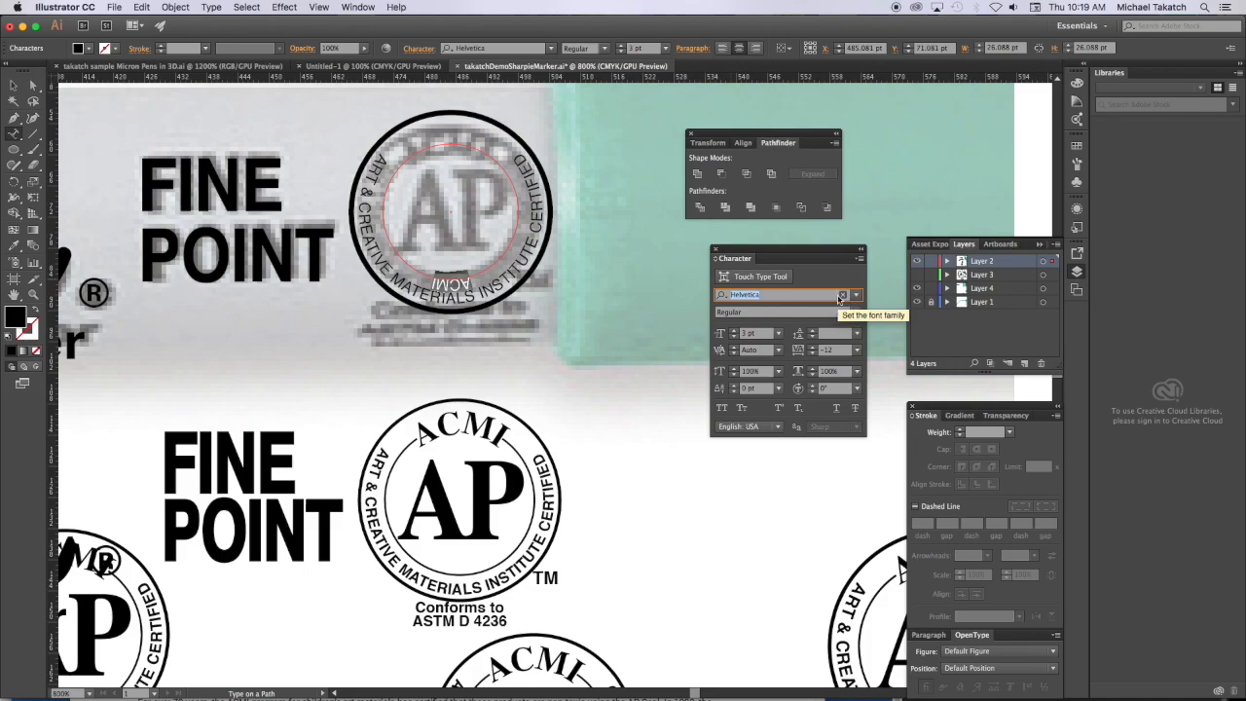
{"action": "type", "text": "TIME"}
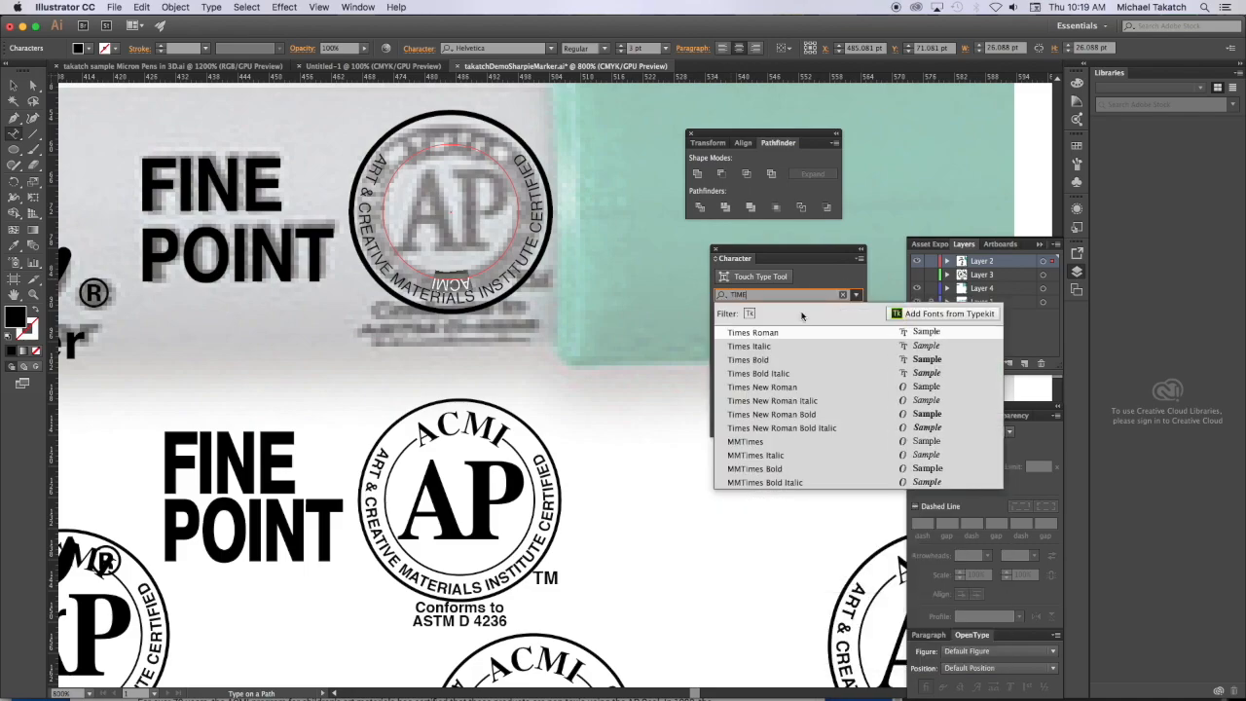
{"action": "left_click", "coordinate": [770, 361]}
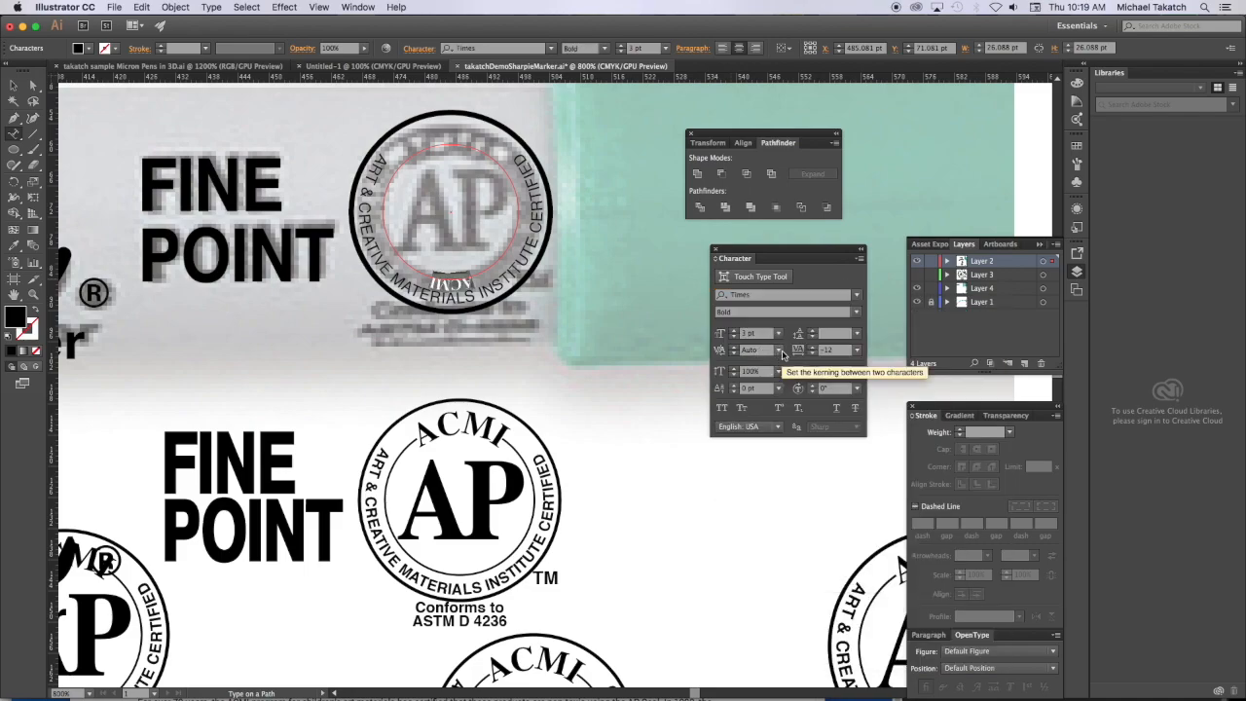
{"action": "left_click", "coordinate": [769, 335]}
{"action": "key", "text": "Up"}
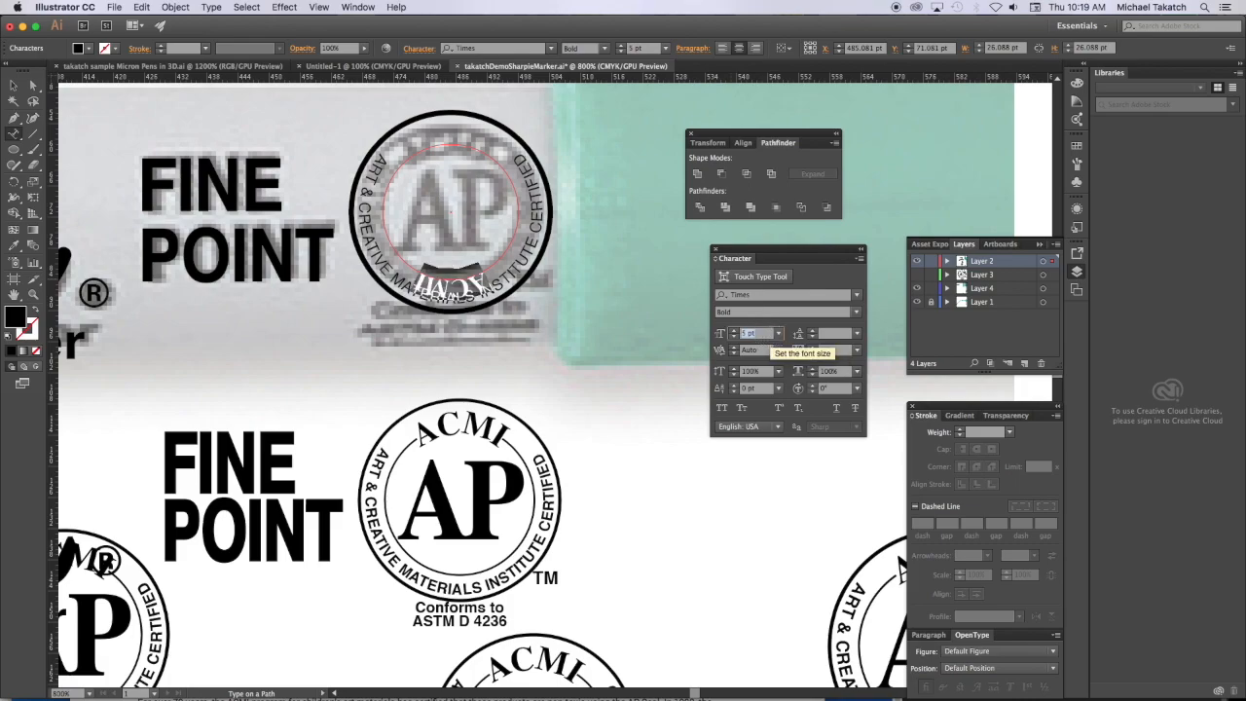
{"action": "key", "text": "Up"}
Reposition the ACMI text along the inner circle so it sits outside the path, centered at the top of the seal
{"action": "left_click", "coordinate": [12, 86]}
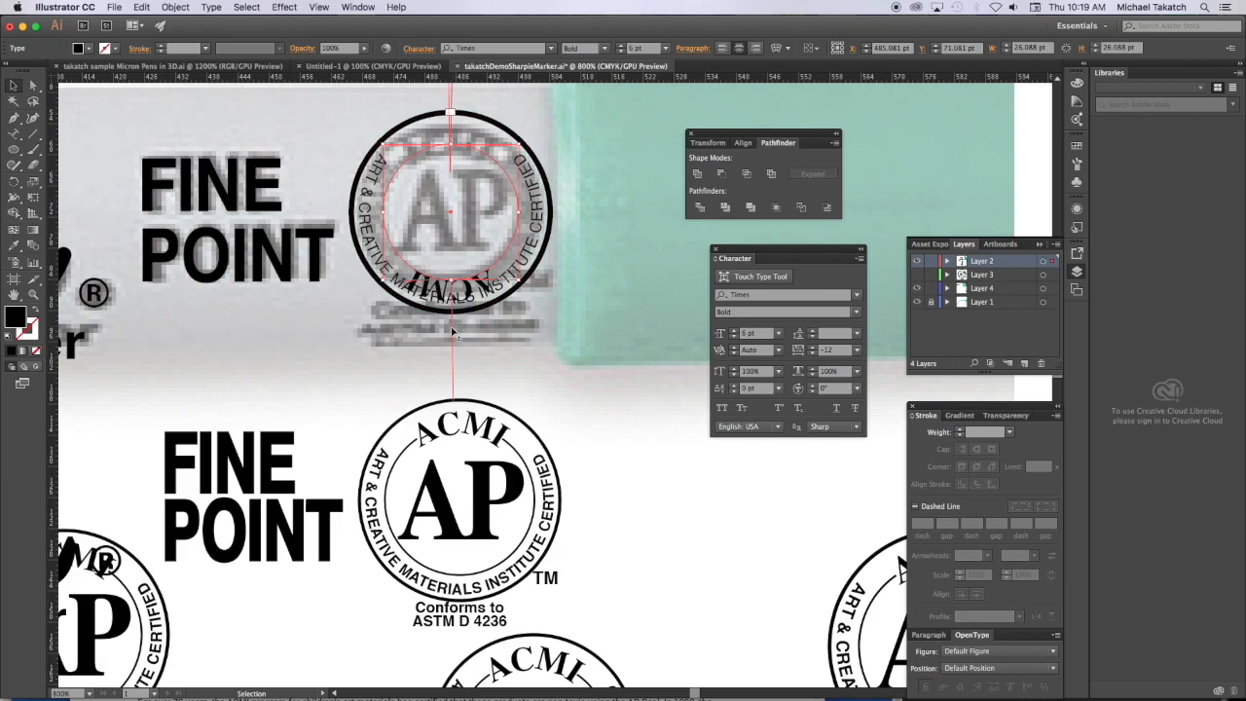
{"action": "left_click_drag", "start_coordinate": [452, 334], "coordinate": [451, 148]}
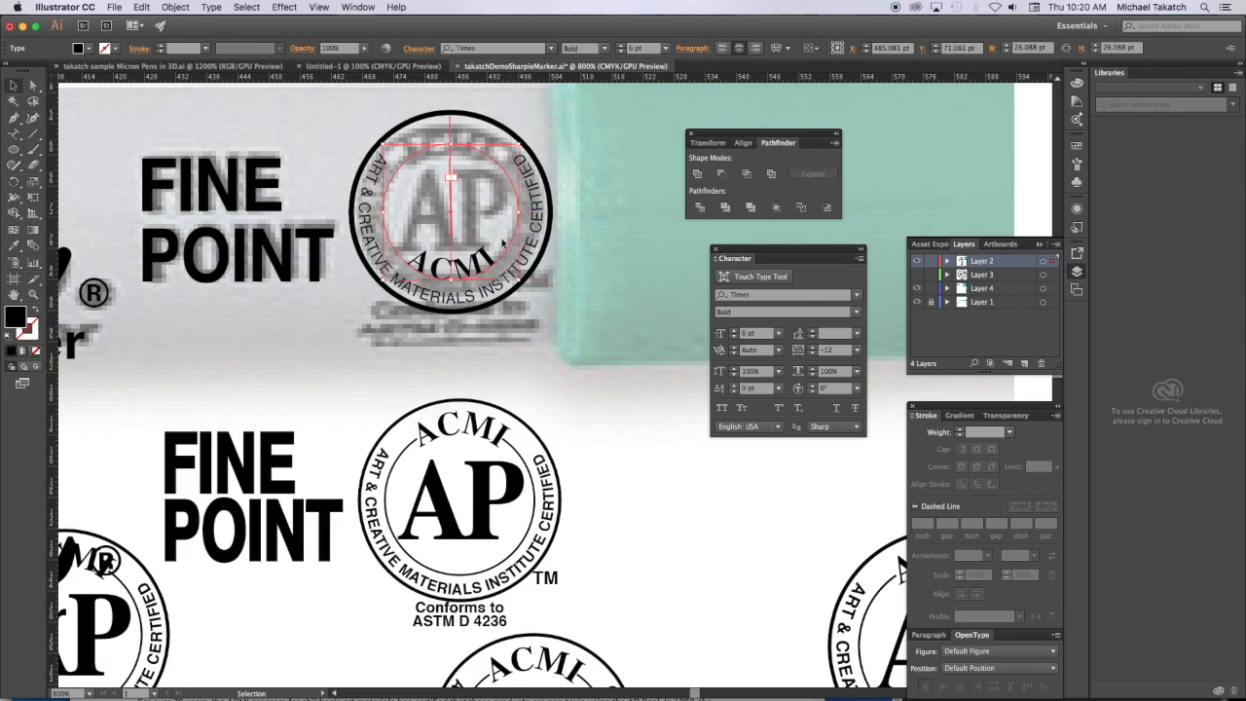
{"action": "left_click_drag", "start_coordinate": [451, 138], "coordinate": [426, 338]}
{"action": "left_click_drag", "start_coordinate": [458, 261], "coordinate": [445, 137]}
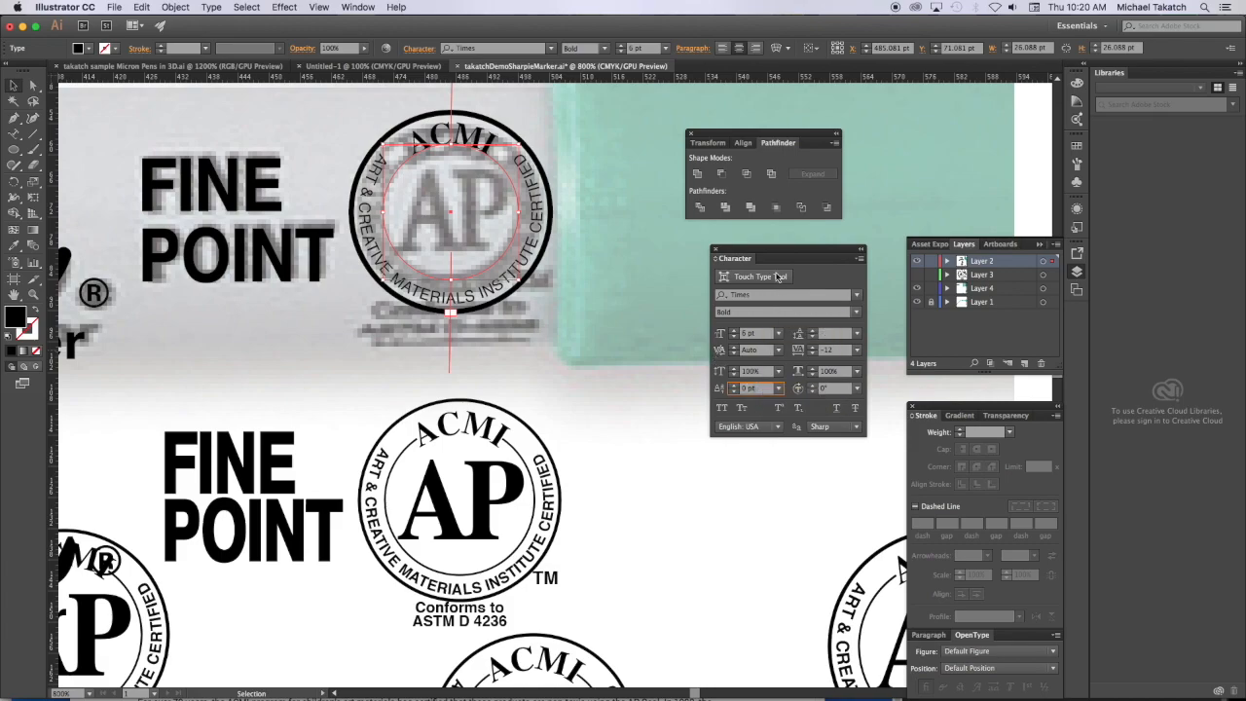
{"action": "left_click_drag", "start_coordinate": [772, 258], "coordinate": [618, 244]}
{"action": "key", "text": "Down"}
{"action": "key", "text": "Down"}
{"action": "key", "text": "Up"}
{"action": "key", "text": "Up"}
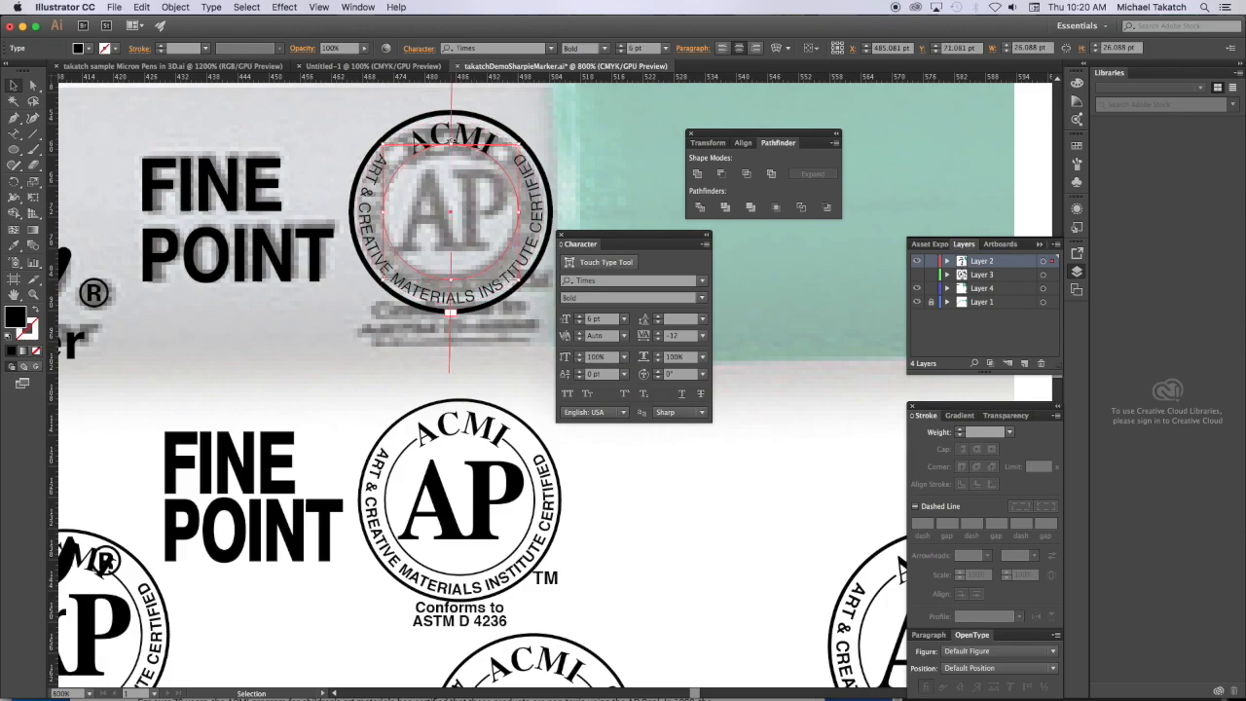
Set the baseline shift of the whole ACMI text to -2 pt
{"action": "key", "text": "t"}
{"action": "left_click", "coordinate": [442, 135]}
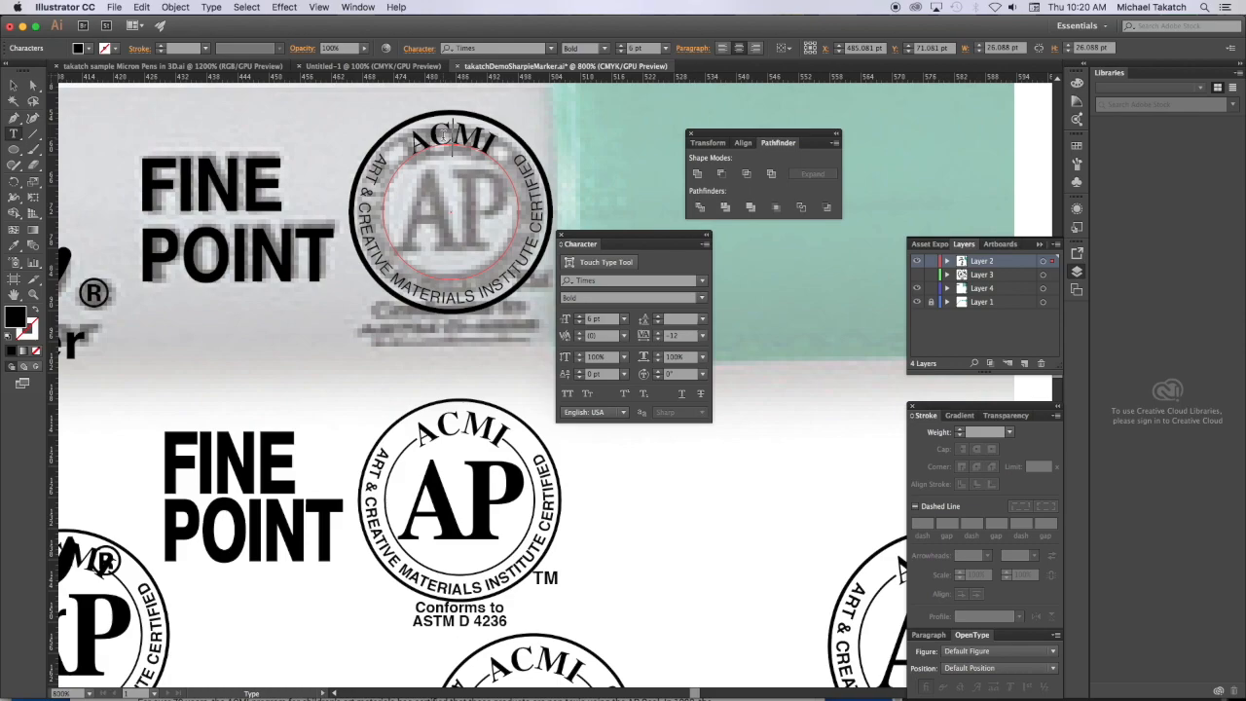
{"action": "key", "text": "super+a"}
{"action": "left_click", "coordinate": [596, 374]}
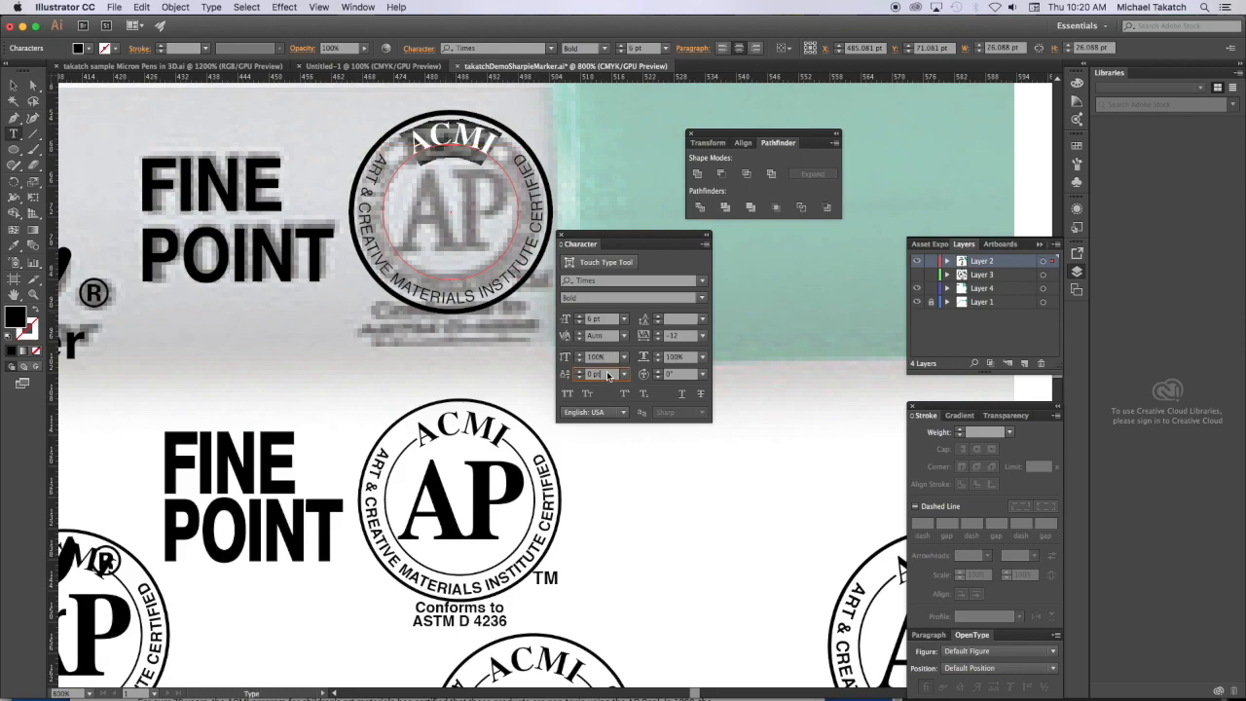
{"action": "key", "text": "Down"}
{"action": "key", "text": "Down"}
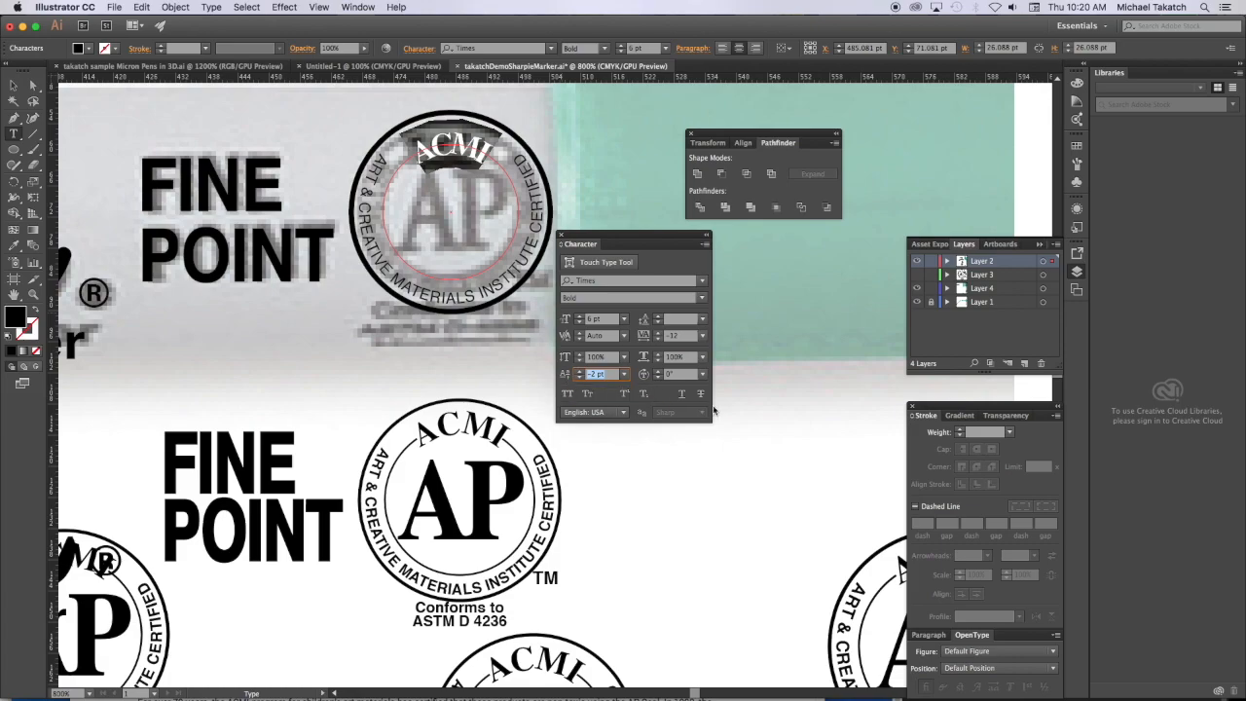
Set the tracking of the whole ACMI text to 100
{"action": "left_click", "coordinate": [687, 335]}
{"action": "key", "text": "Up"}
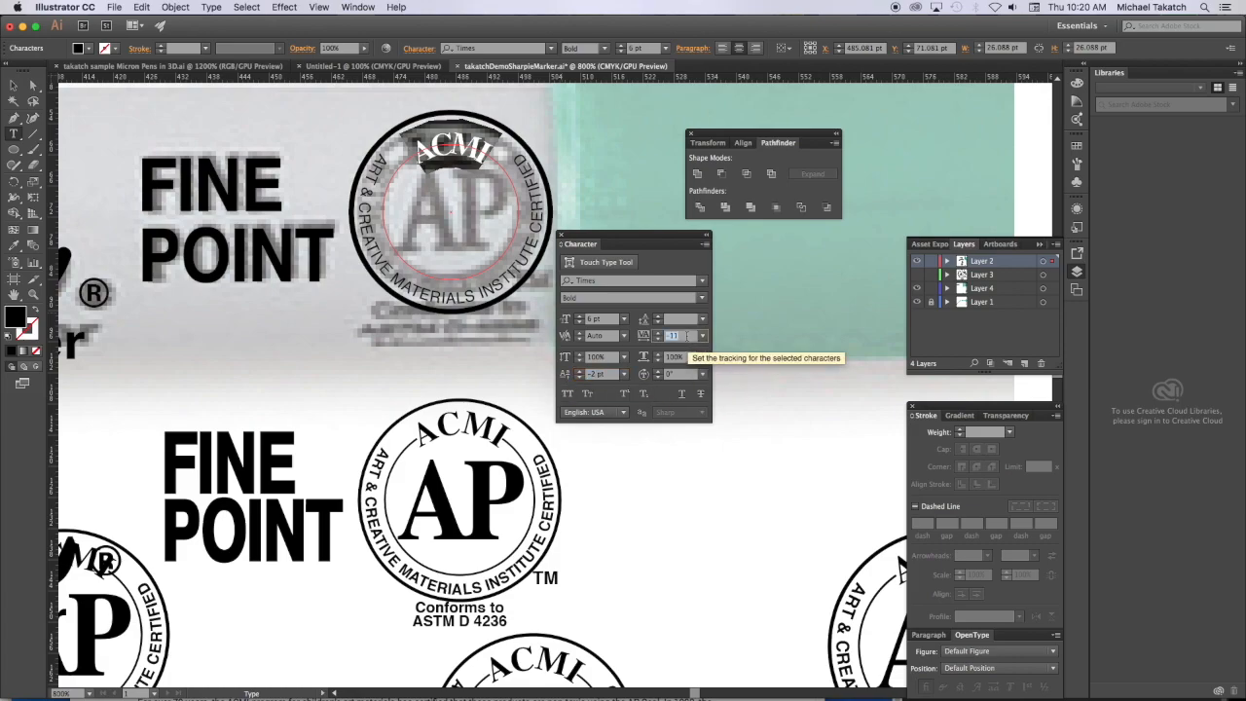
{"action": "key", "text": "Up"}
{"action": "key", "text": "Up"}
{"action": "key", "text": "Up"}
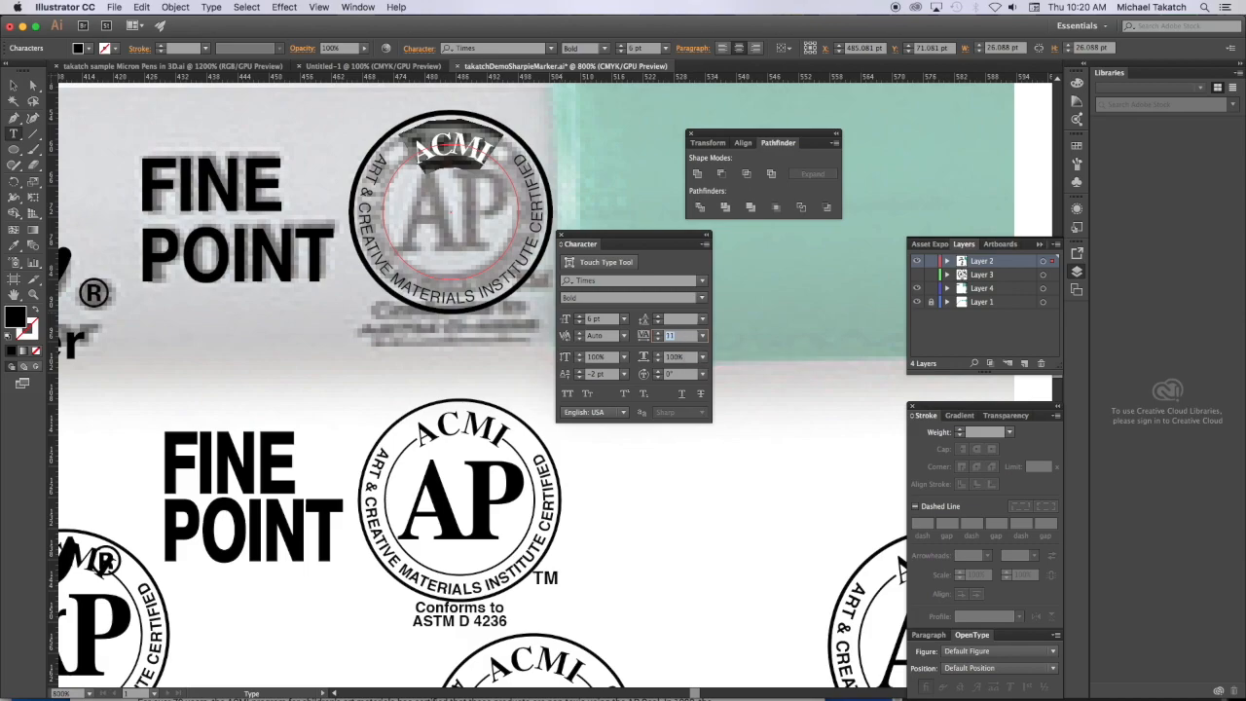
{"action": "key", "text": "Up"}
{"action": "key", "text": "Up"}
{"action": "key", "text": "Up"}
{"action": "key", "text": "Up"}
{"action": "key", "text": "Up"}
{"action": "key", "text": "Up"}
{"action": "key", "text": "Up"}
{"action": "key", "text": "Up"}
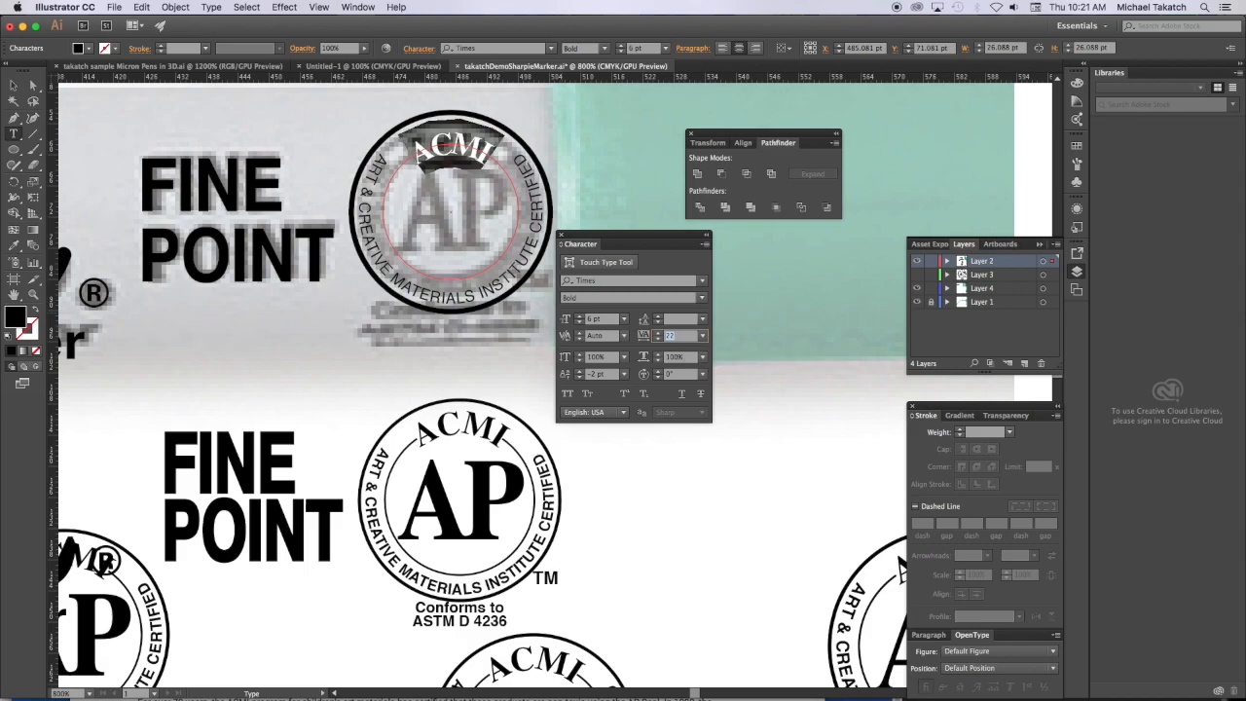
{"action": "key", "text": "Up"}
{"action": "key", "text": "Up"}
{"action": "key", "text": "Up"}
{"action": "key", "text": "Up"}
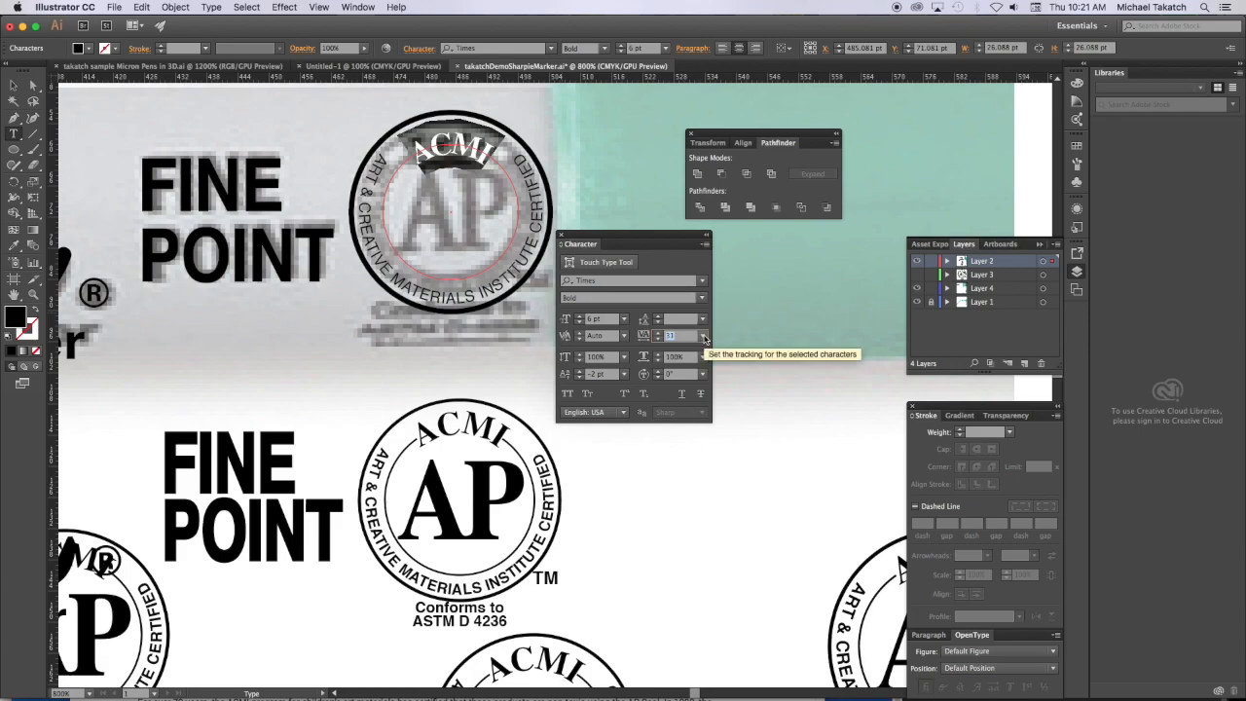
{"action": "left_click", "coordinate": [703, 336]}
{"action": "left_click", "coordinate": [719, 499]}
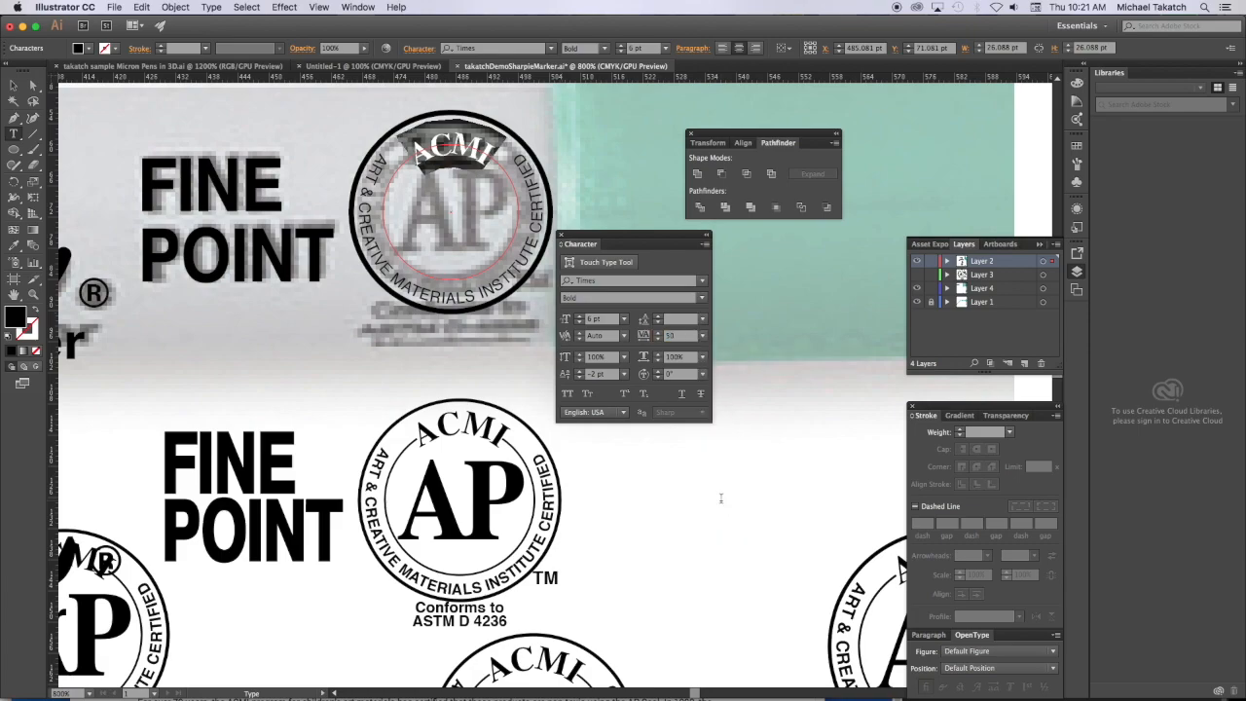
{"action": "left_click", "coordinate": [702, 336]}
{"action": "left_click", "coordinate": [719, 526]}
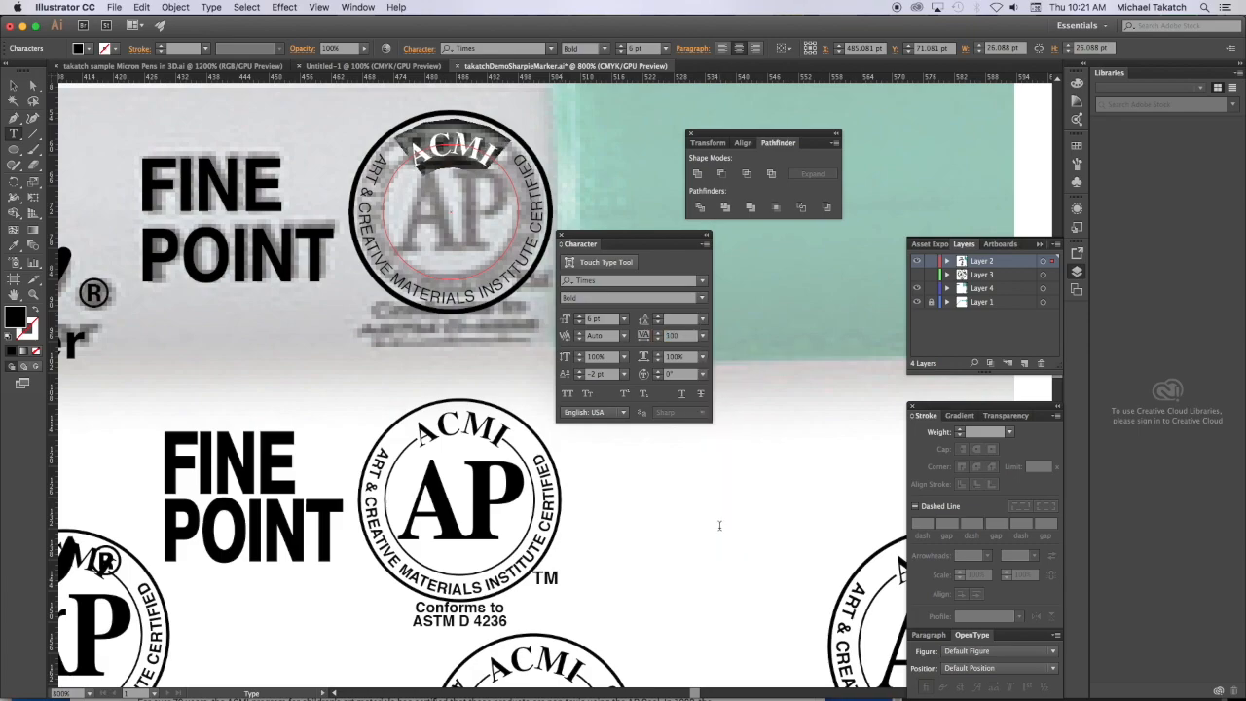
{"action": "key", "text": "Escape"}
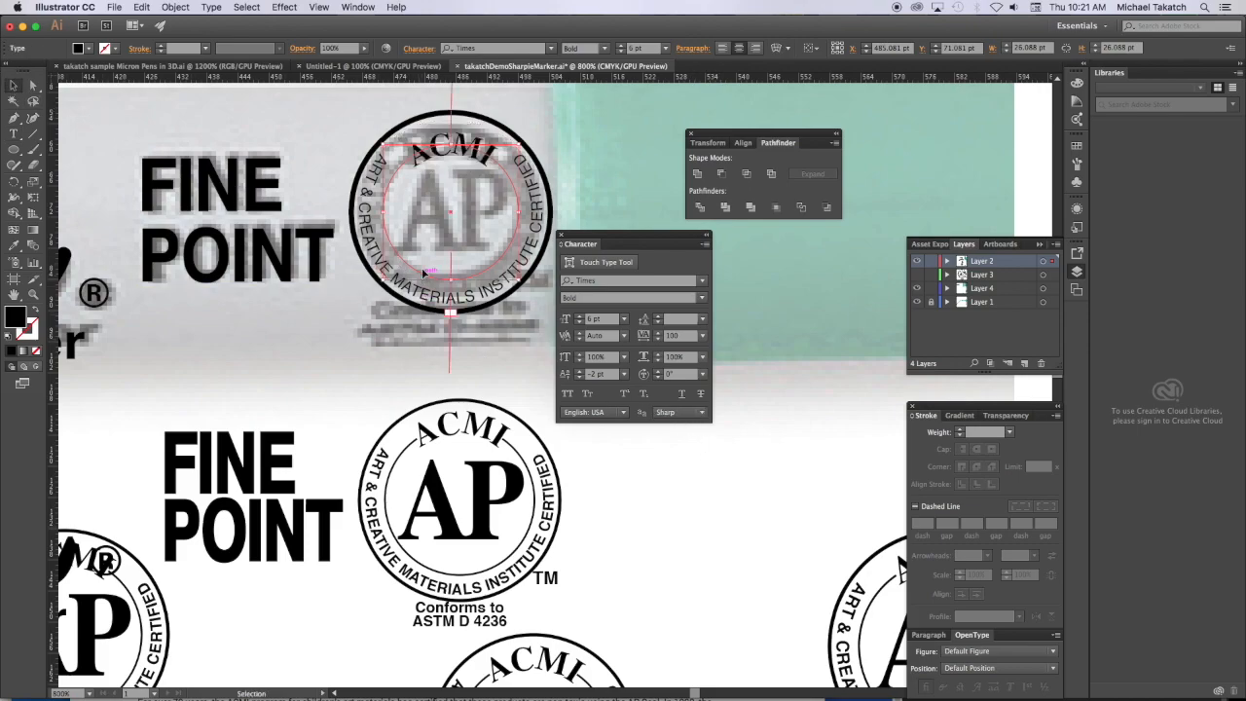
Reduce the stroke weight of the seal's outer circle to 0.5 pt
{"action": "left_click", "coordinate": [409, 128]}
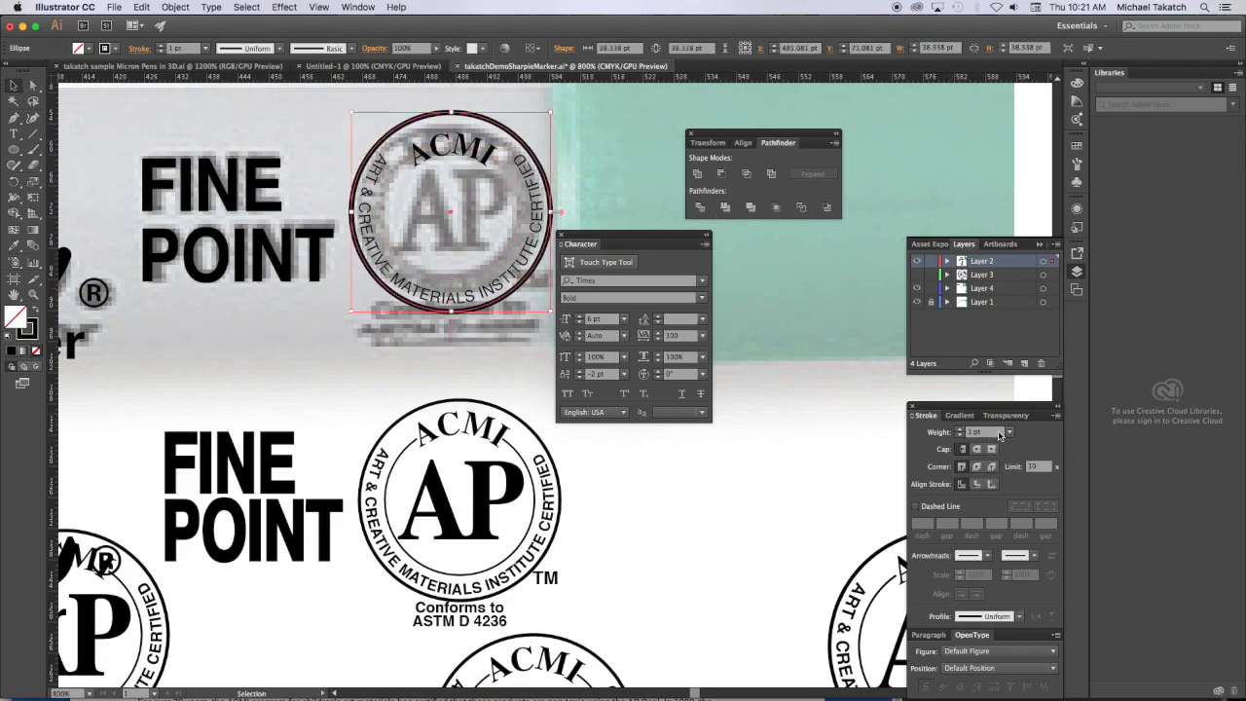
{"action": "left_click", "coordinate": [1010, 432]}
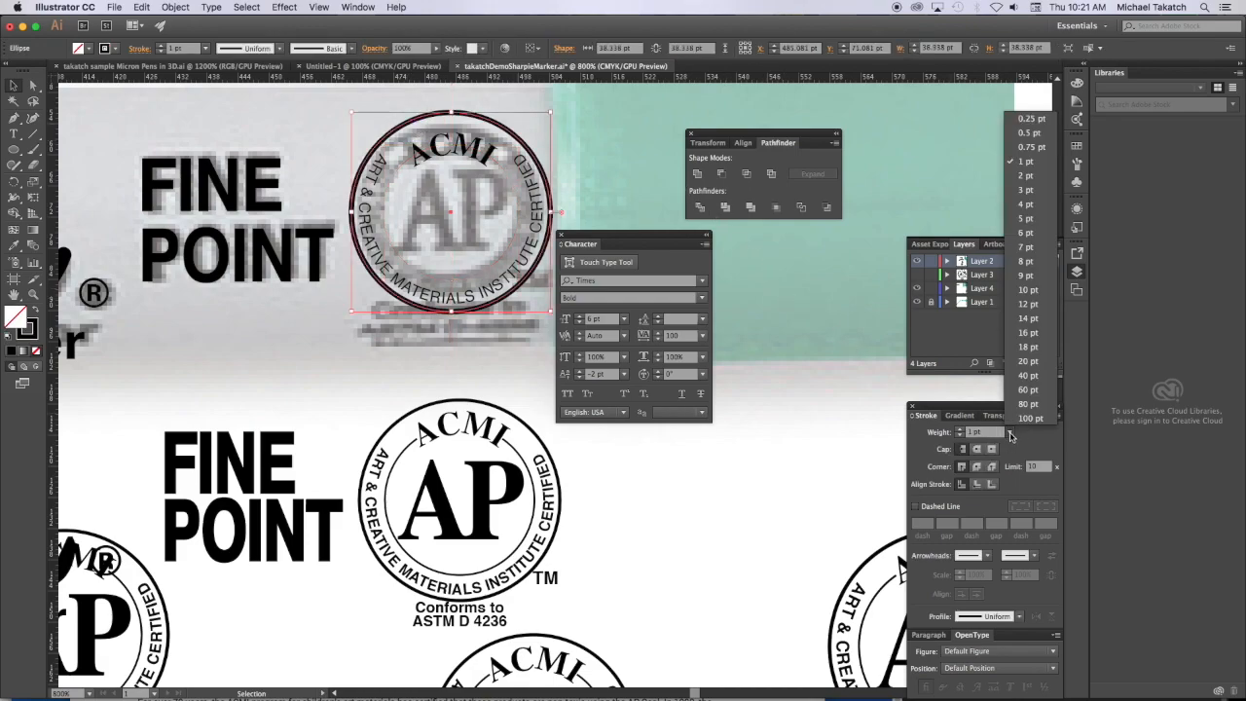
{"action": "left_click", "coordinate": [1025, 218]}
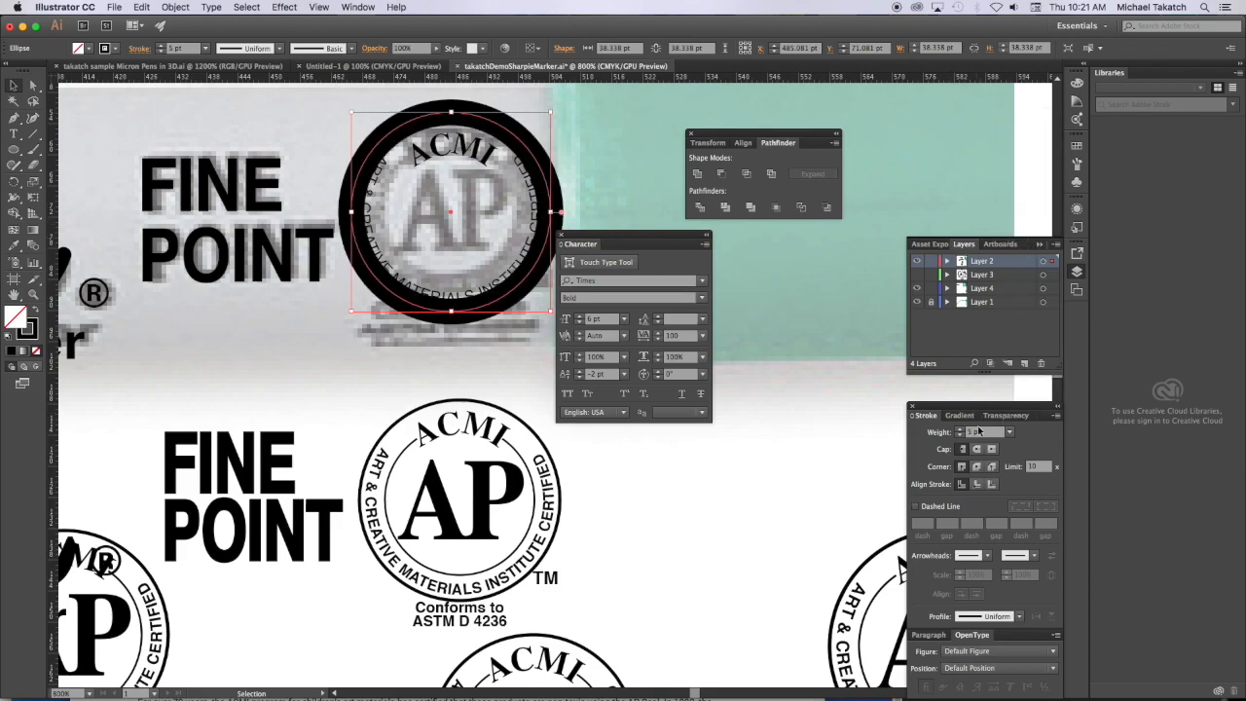
{"action": "left_click", "coordinate": [1009, 432]}
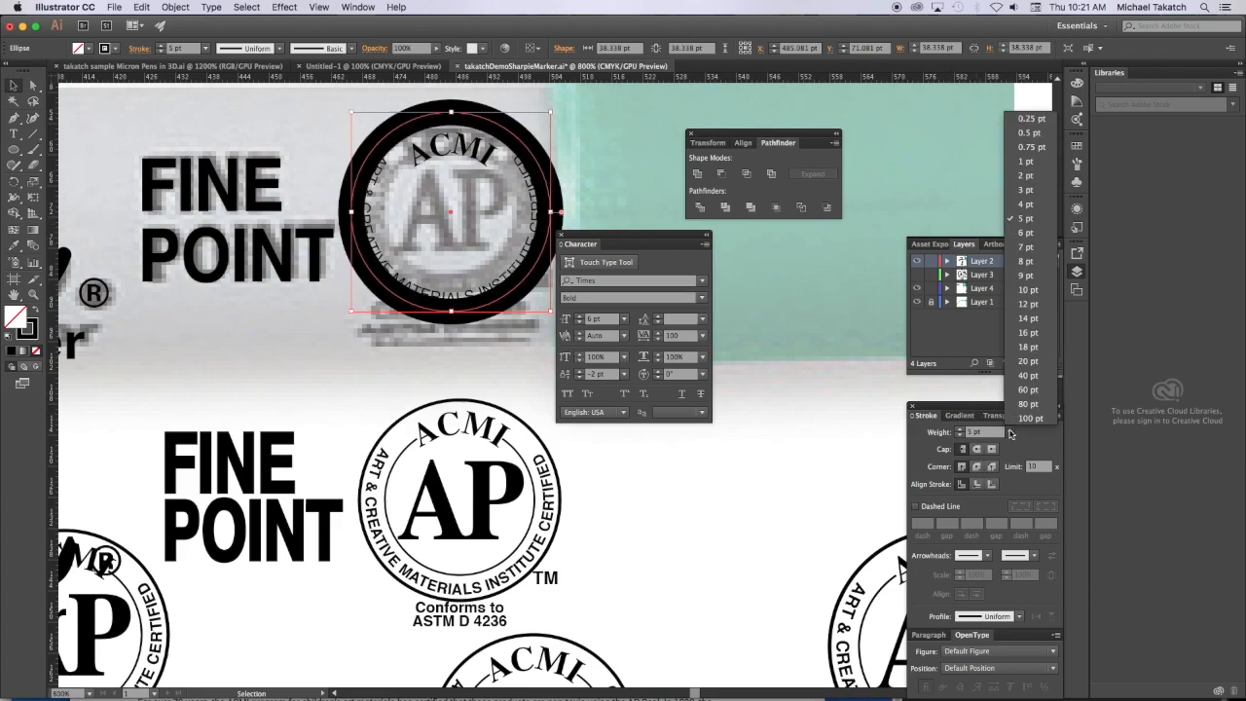
{"action": "left_click", "coordinate": [1037, 134]}
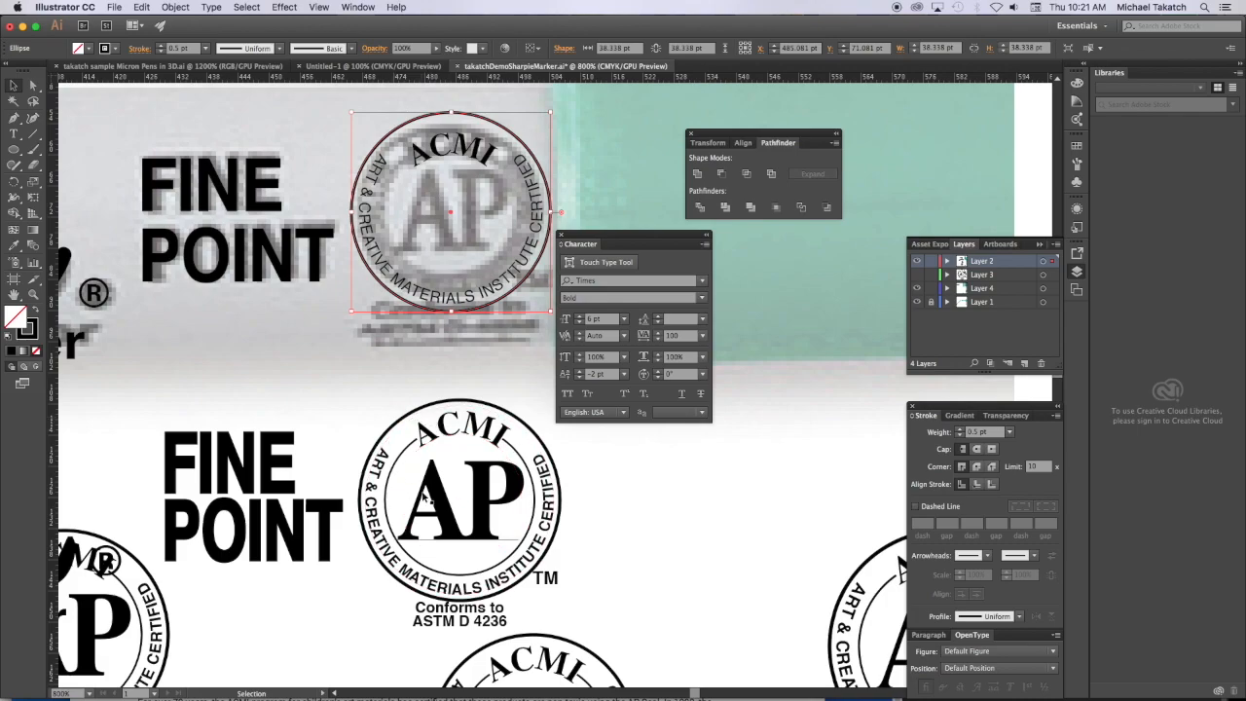
{"action": "left_click", "coordinate": [259, 101]}
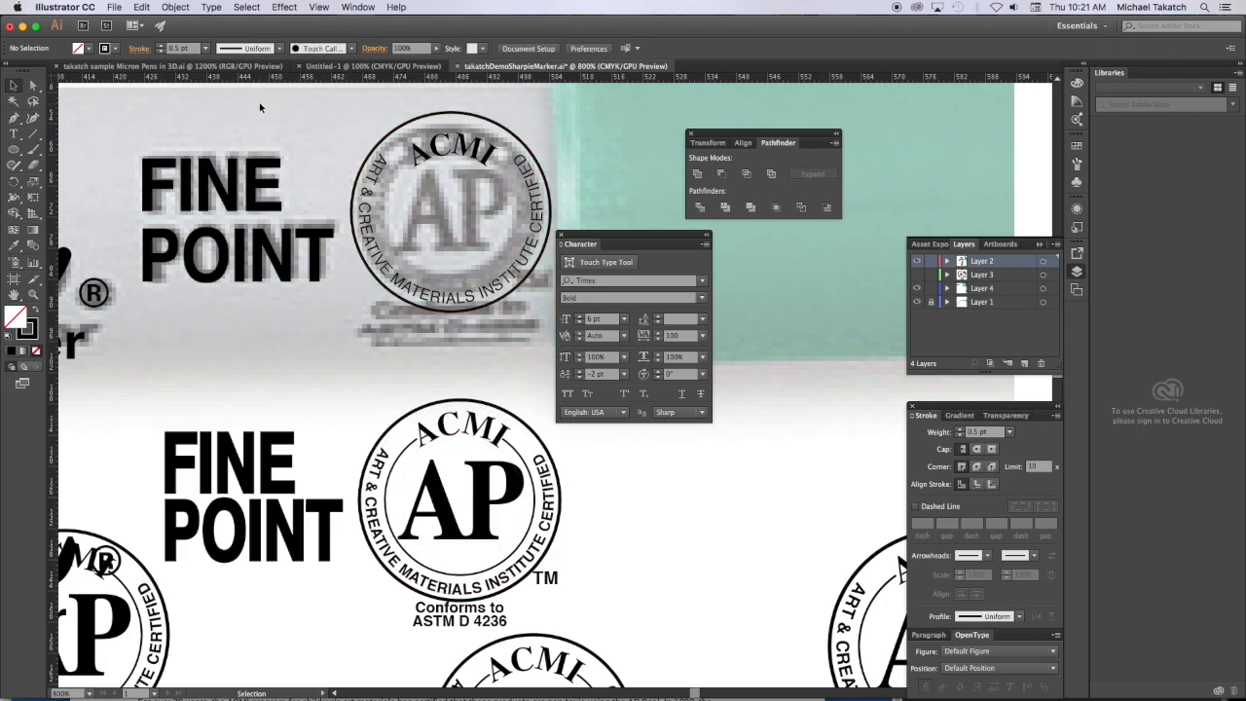
Paste the copied inner circle and center it inside the seal, over the path that carries ACMI
{"action": "left_click", "coordinate": [141, 6]}
{"action": "left_click", "coordinate": [165, 82]}
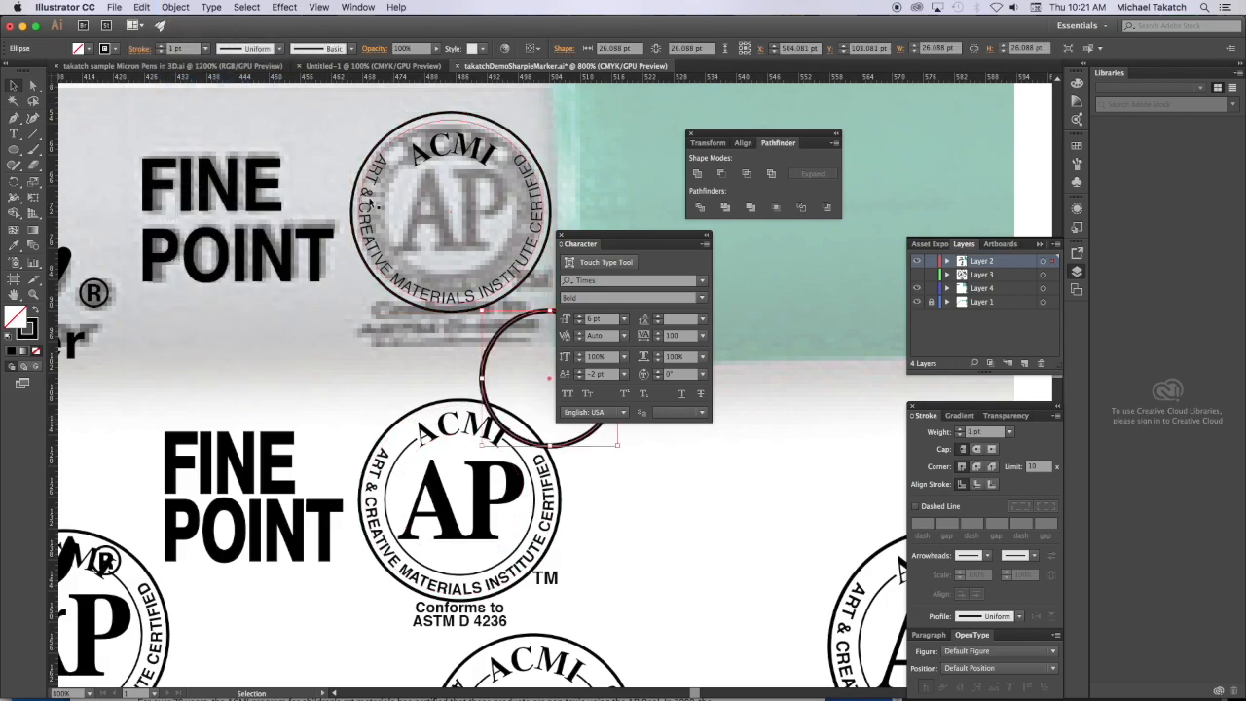
{"action": "left_click_drag", "start_coordinate": [511, 324], "coordinate": [418, 158]}
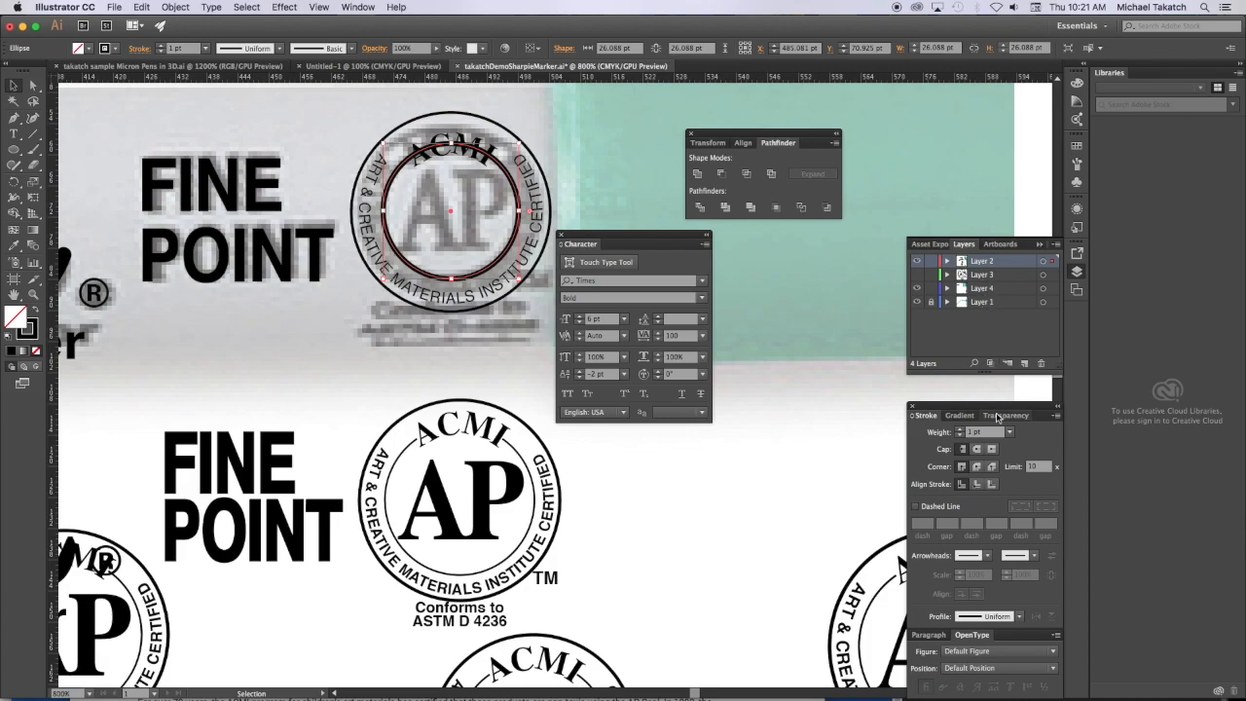
Set the stroke weight of the pasted inner circle to 0.25 pt
{"action": "left_click", "coordinate": [1012, 434]}
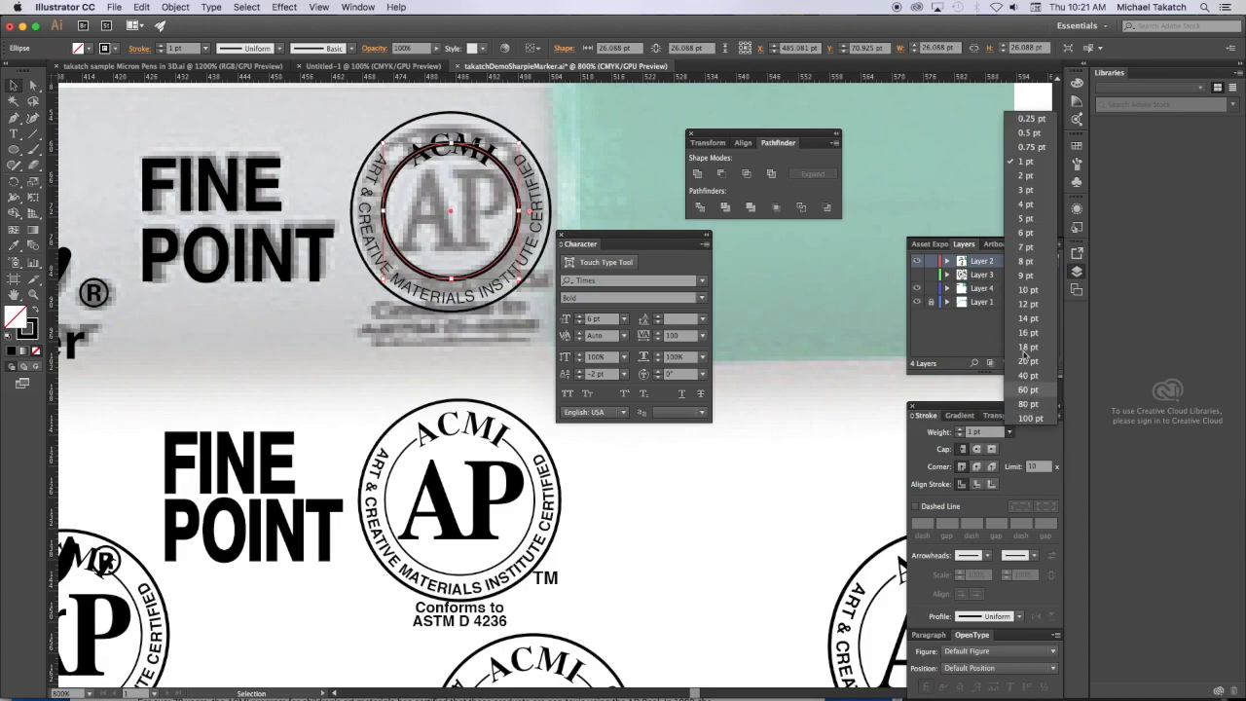
{"action": "left_click", "coordinate": [1032, 118]}
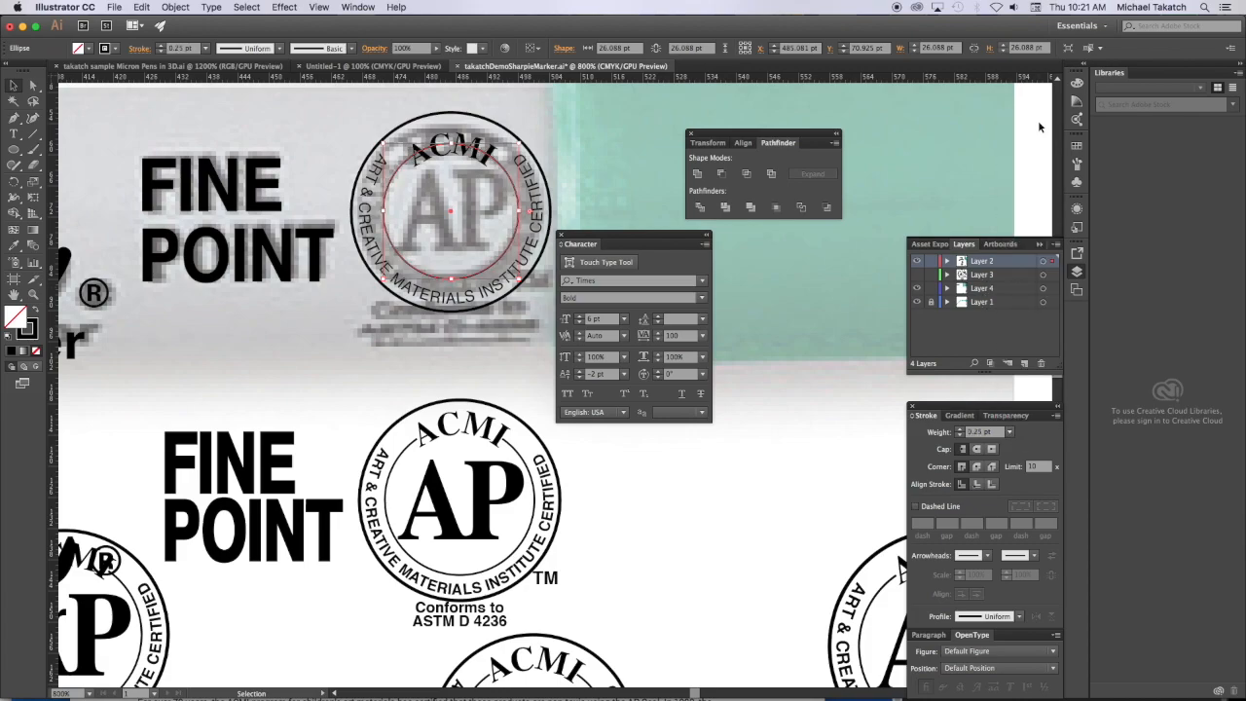
{"action": "left_click", "coordinate": [763, 259]}
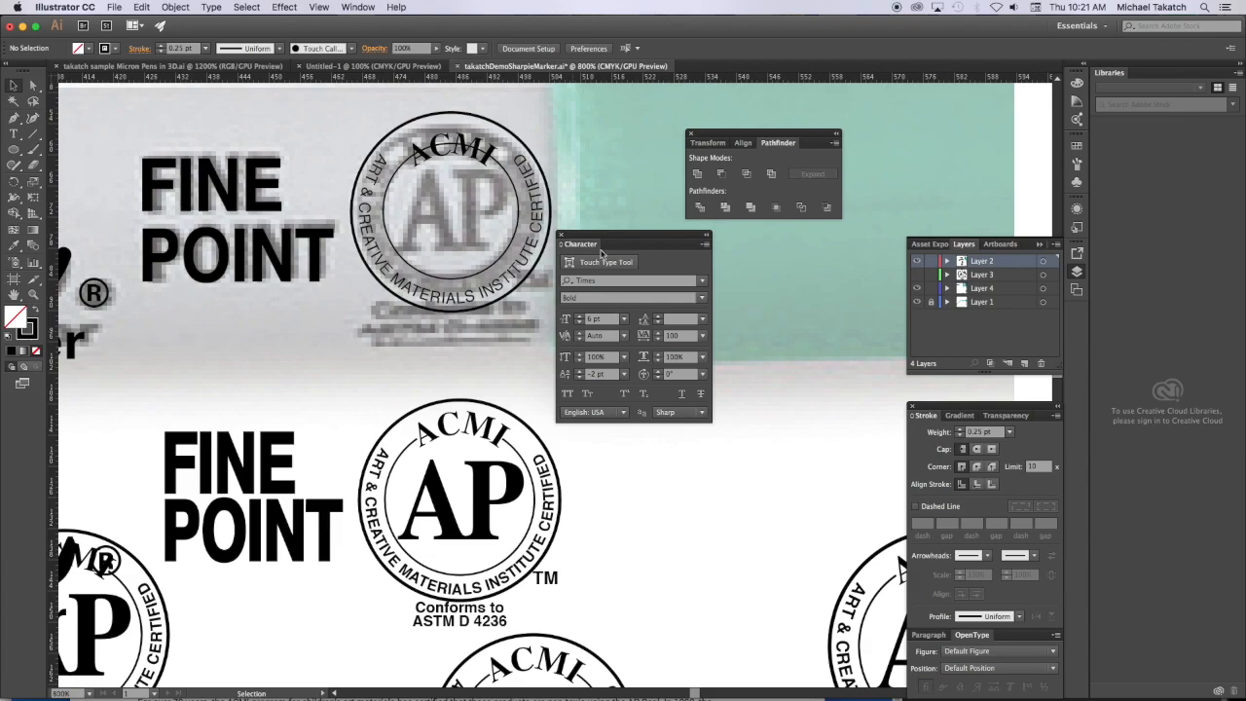
Cut the seal's inner circle with the Scissors tool where it meets the ACMI lettering
{"action": "left_click_drag", "start_coordinate": [576, 237], "coordinate": [687, 278]}
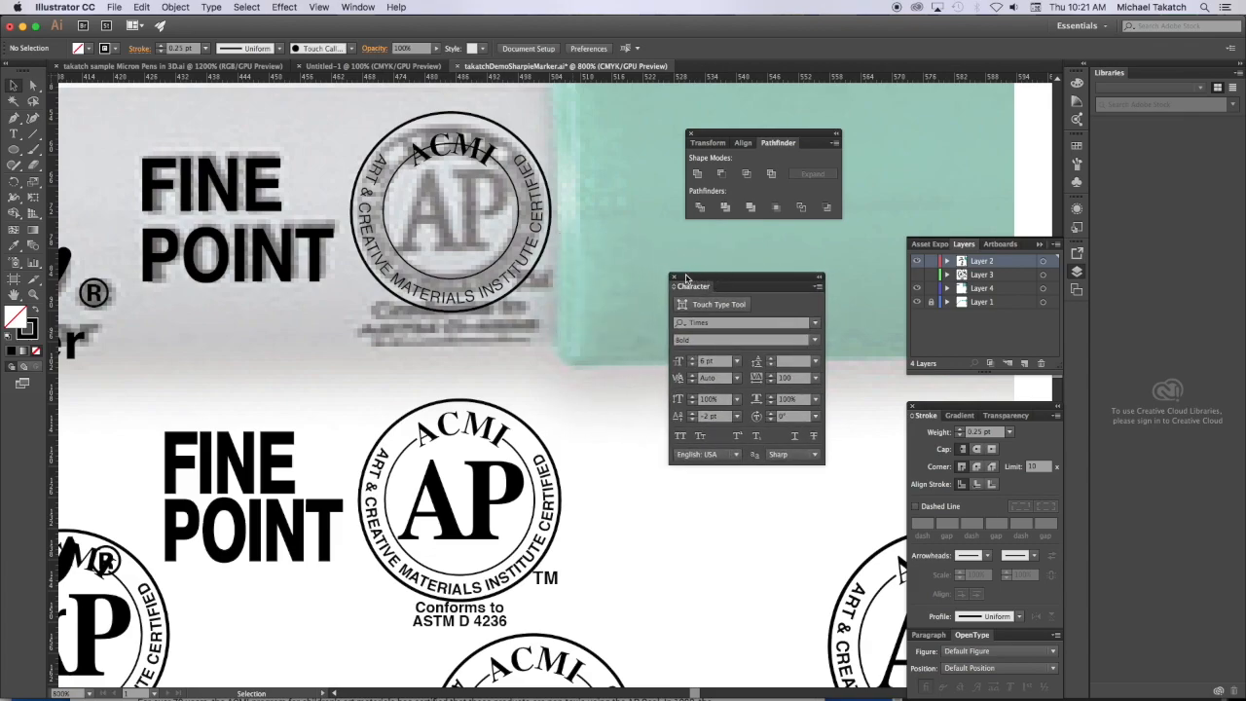
{"action": "left_click", "coordinate": [413, 166]}
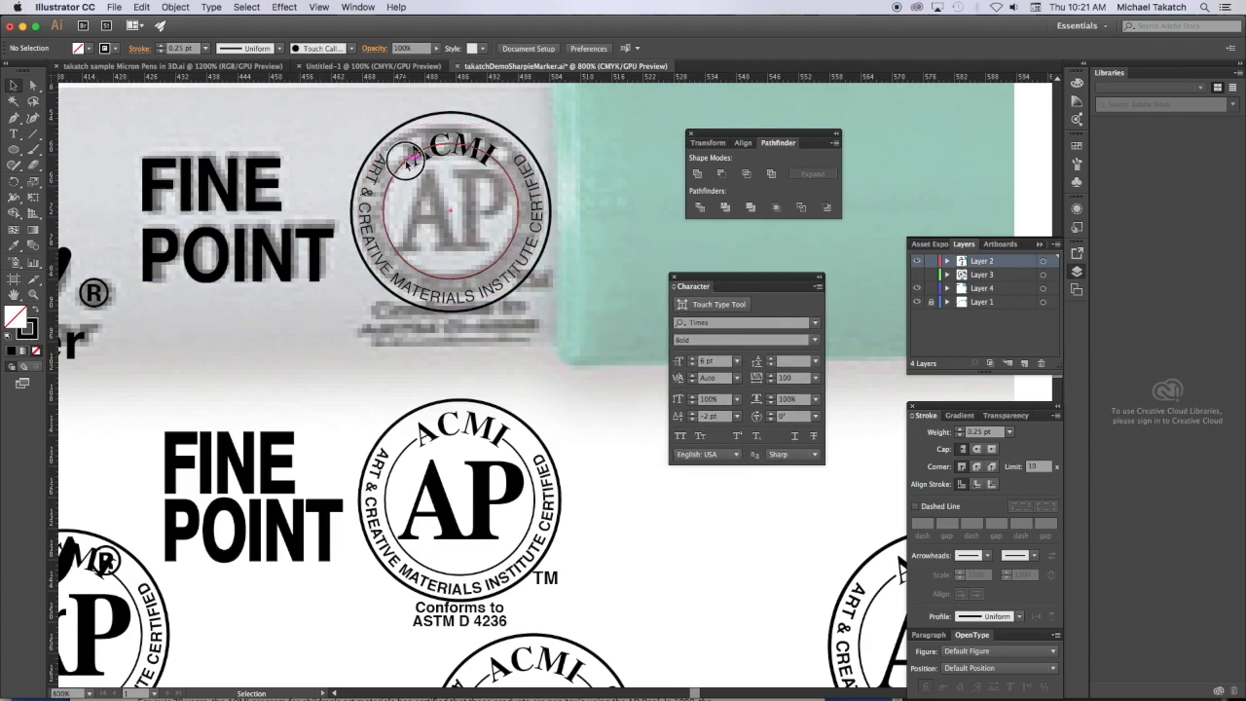
{"action": "left_click", "coordinate": [35, 168]}
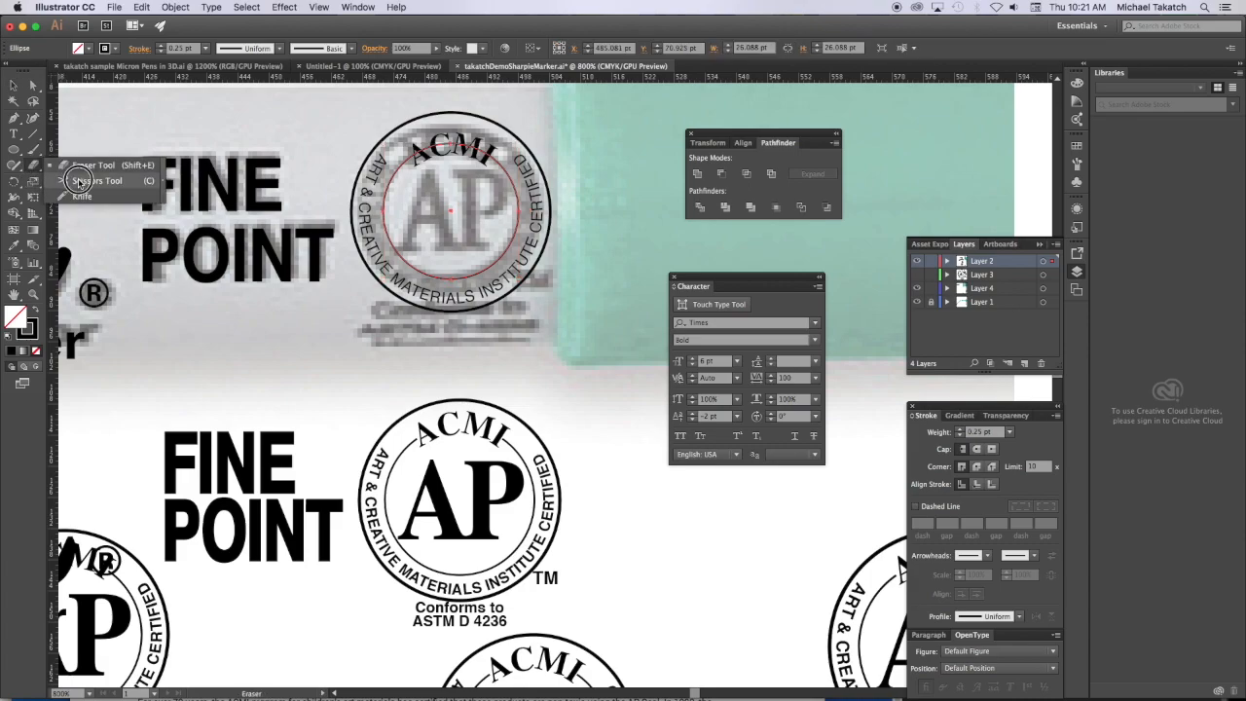
{"action": "left_click", "coordinate": [80, 183]}
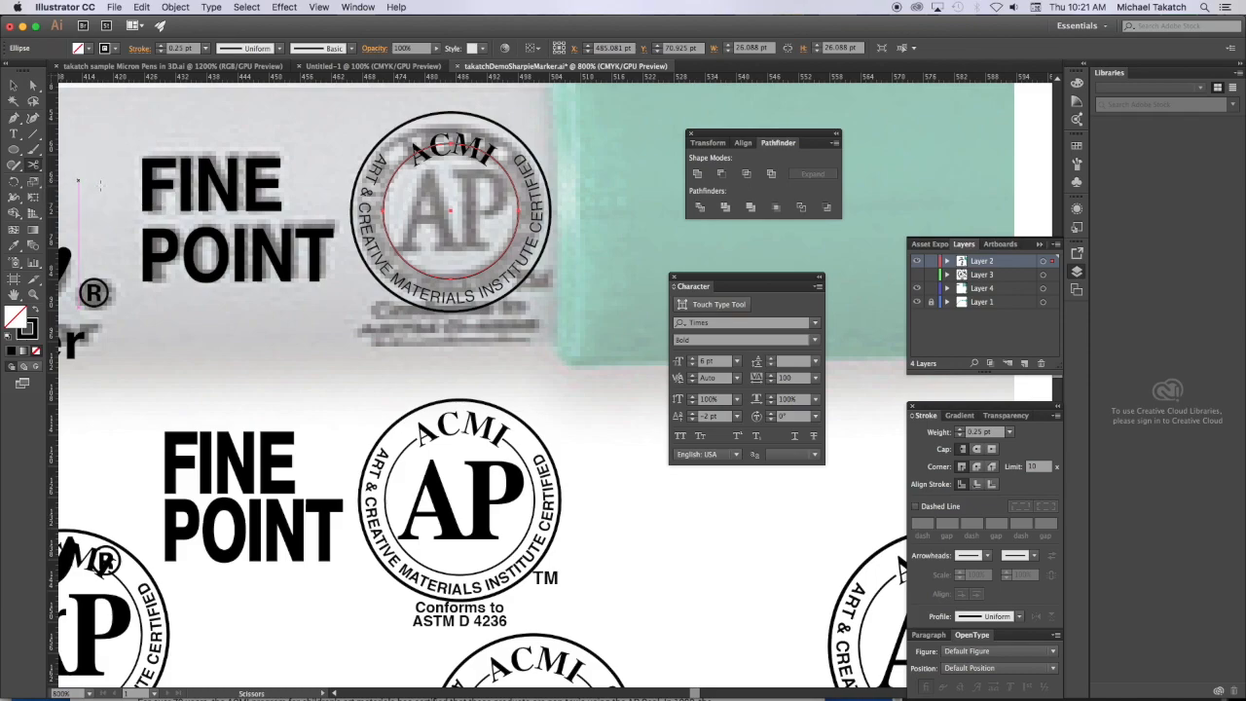
{"action": "left_click", "coordinate": [491, 167]}
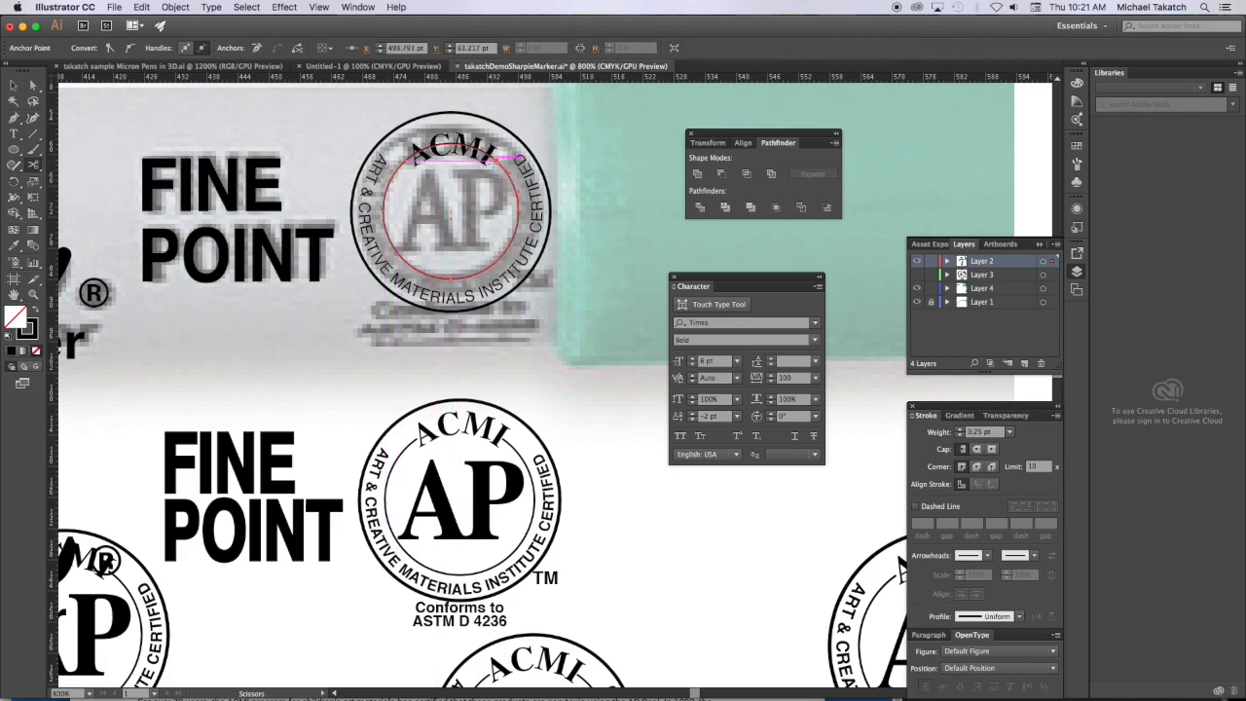
{"action": "left_click", "coordinate": [15, 86]}
{"action": "left_click", "coordinate": [241, 122]}
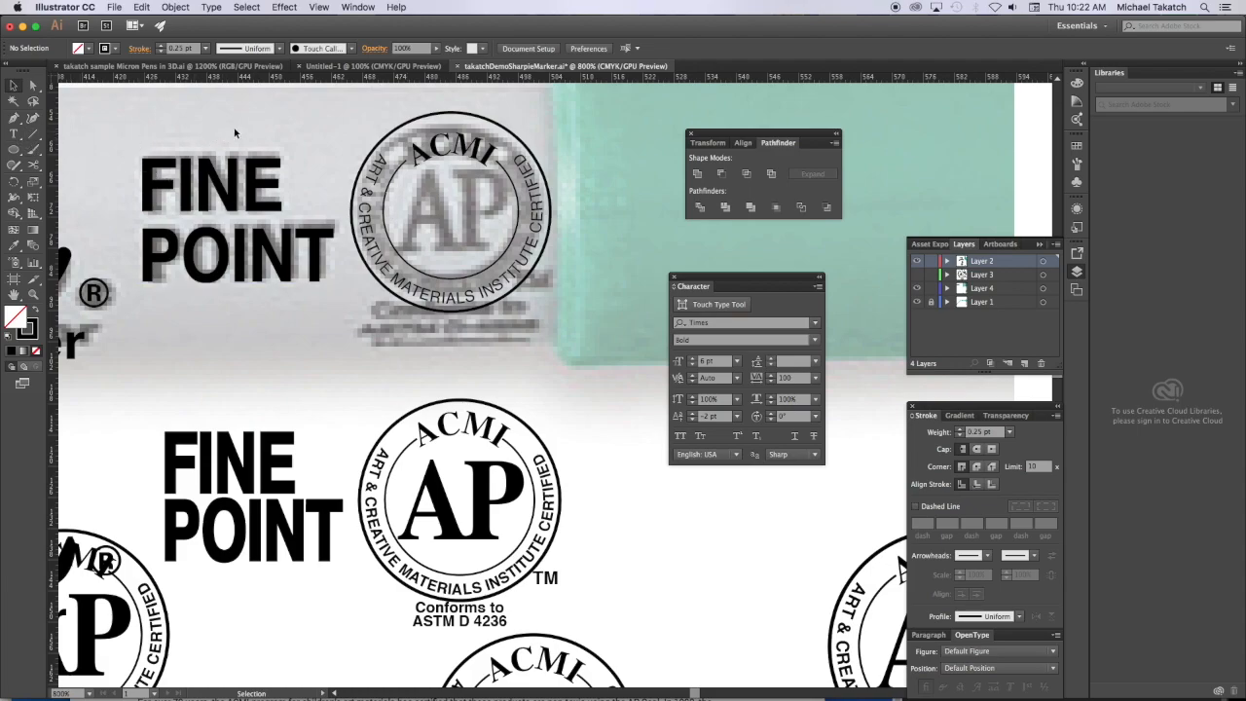
Add the text "AP" in Times Bold and scale it to about 21 pt over the photo's AP inside the seal
{"action": "left_click", "coordinate": [15, 134]}
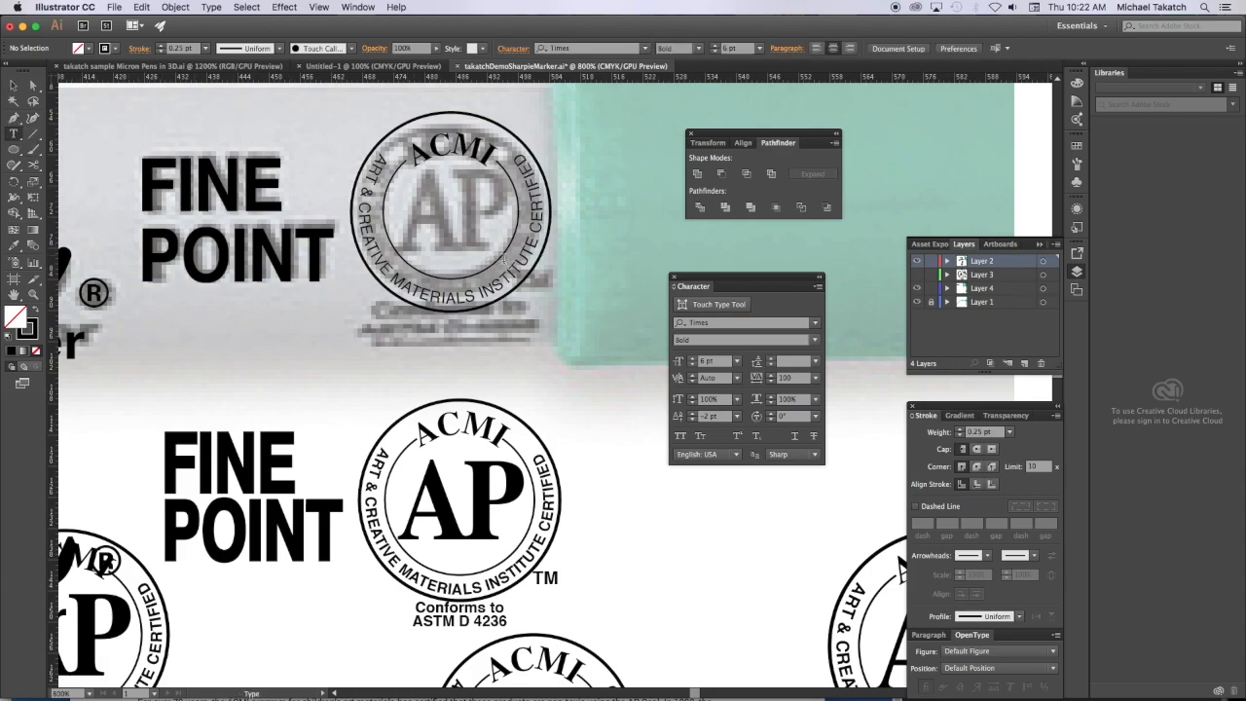
{"action": "left_click", "coordinate": [562, 282]}
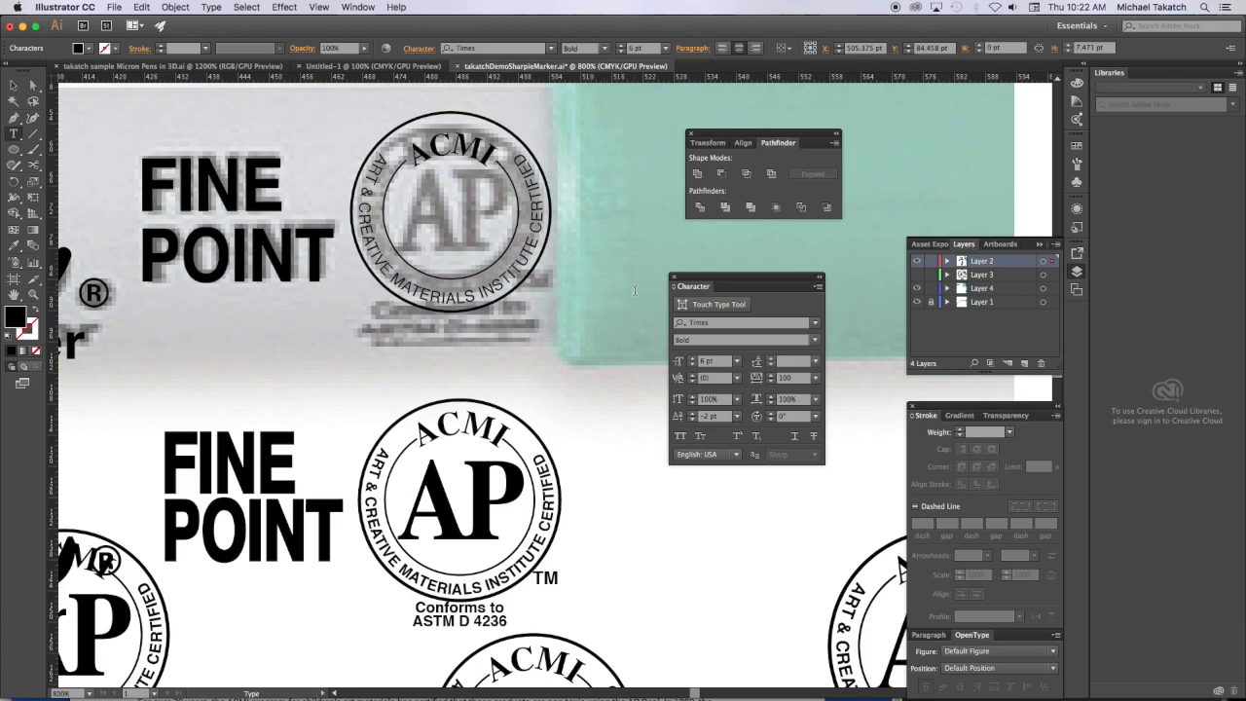
{"action": "type", "text": "AP"}
{"action": "key", "text": "Escape"}
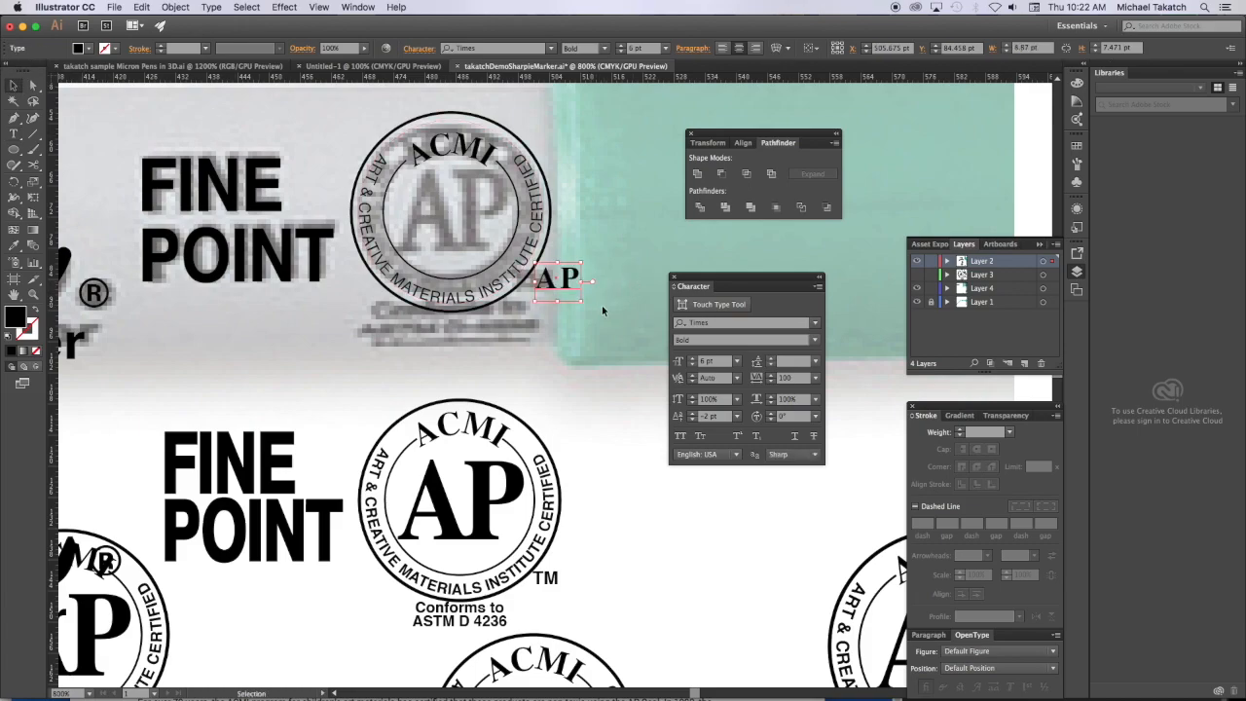
{"action": "left_click_drag", "start_coordinate": [581, 301], "coordinate": [660, 387]}
{"action": "left_click_drag", "start_coordinate": [618, 321], "coordinate": [477, 210]}
{"action": "left_click_drag", "start_coordinate": [527, 262], "coordinate": [530, 291]}
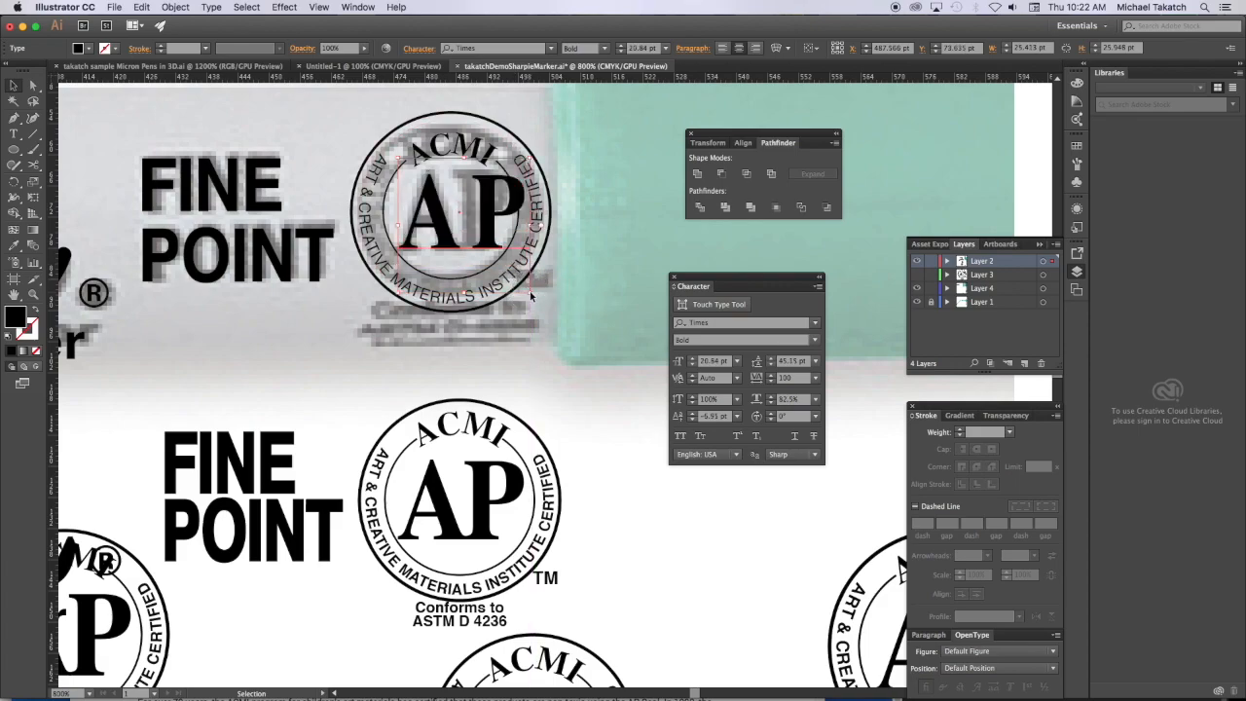
Tighten the kerning between the A and P of the large AP text to -160
{"action": "left_click", "coordinate": [13, 133]}
{"action": "left_click", "coordinate": [467, 222]}
{"action": "key", "text": "alt+Left"}
{"action": "key", "text": "alt+Left"}
{"action": "key", "text": "alt+Left"}
{"action": "key", "text": "alt+Left"}
{"action": "key", "text": "alt+Left"}
{"action": "key", "text": "alt+Left"}
{"action": "key", "text": "alt+Left"}
{"action": "key", "text": "alt+Left"}
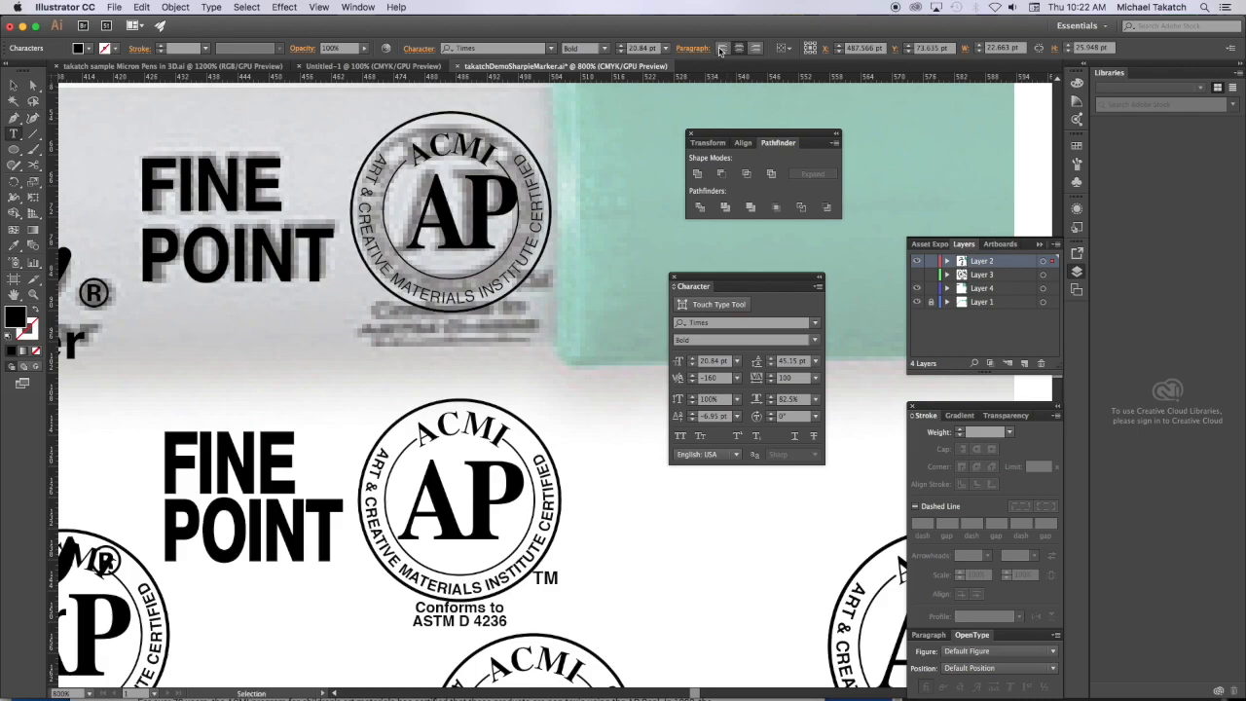
Left-align the AP text and move it back to the center of the seal
{"action": "left_click", "coordinate": [721, 48]}
{"action": "left_click", "coordinate": [14, 84]}
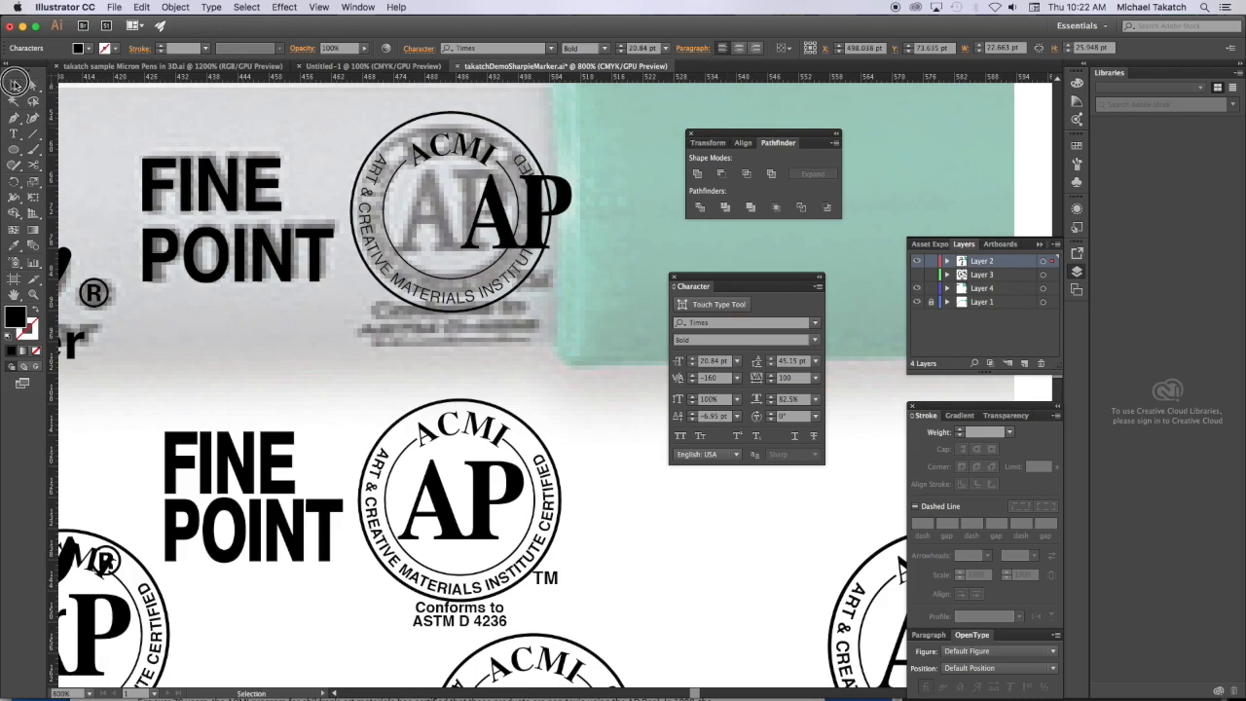
{"action": "left_click_drag", "start_coordinate": [495, 208], "coordinate": [433, 207]}
{"action": "left_click", "coordinate": [14, 133]}
{"action": "left_click", "coordinate": [463, 212]}
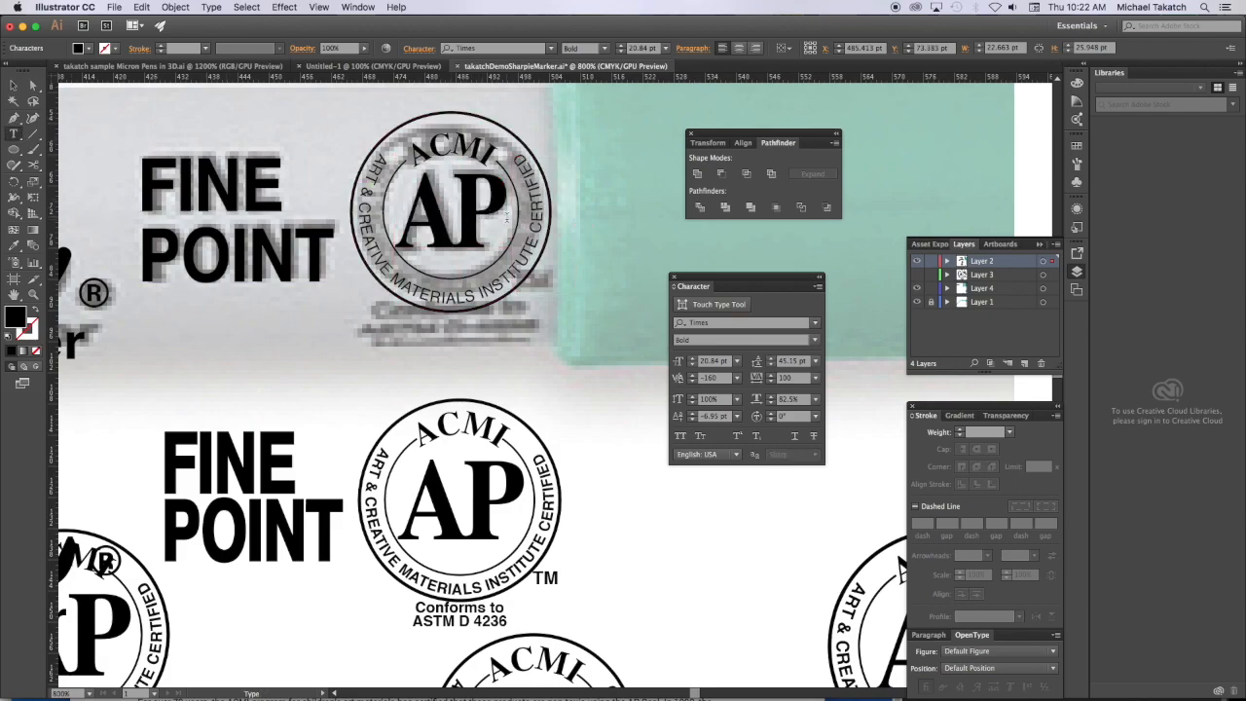
Group all of the seal's circles and lettering into one object
{"action": "left_click", "coordinate": [13, 85]}
{"action": "left_click_drag", "start_coordinate": [350, 121], "coordinate": [561, 253]}
{"action": "key", "text": "super+g"}
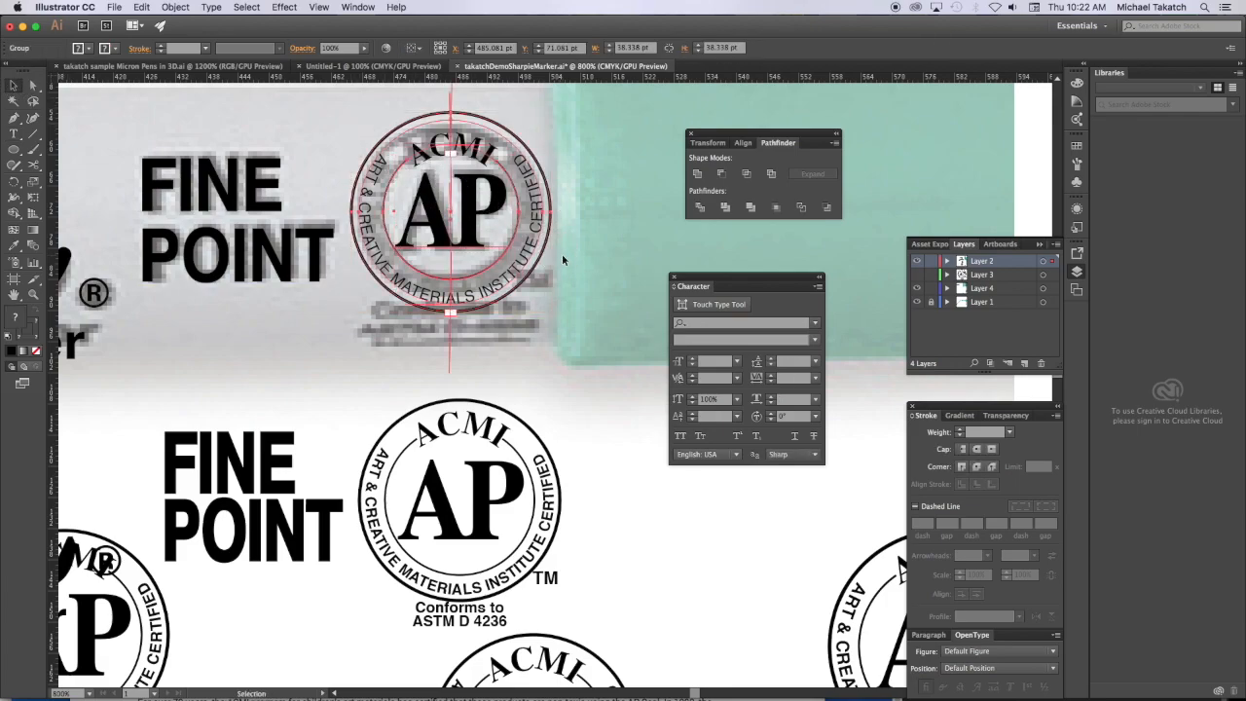
Add a two-line caption reading "Conforms to" and "ASTM D 4236" just beneath the grouped seal on the photo
{"action": "left_click", "coordinate": [13, 134]}
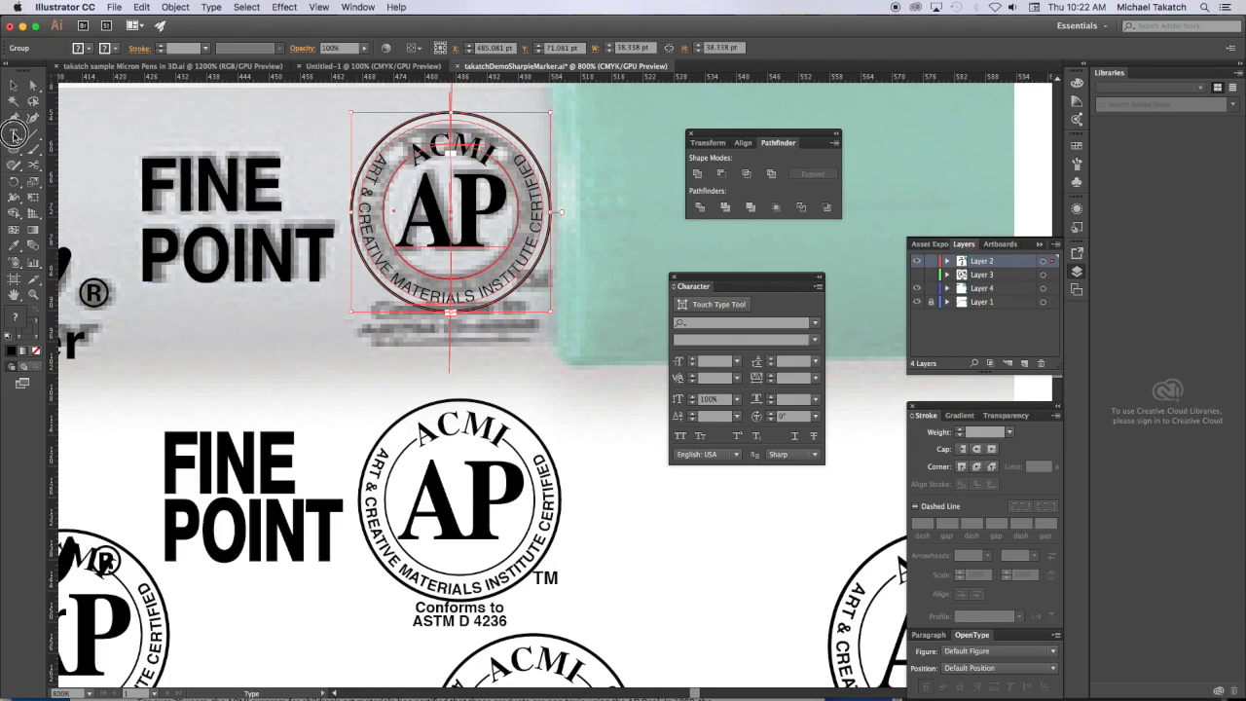
{"action": "key", "text": "v"}
{"action": "left_click", "coordinate": [394, 363], "text": "super"}
{"action": "left_click", "coordinate": [385, 340]}
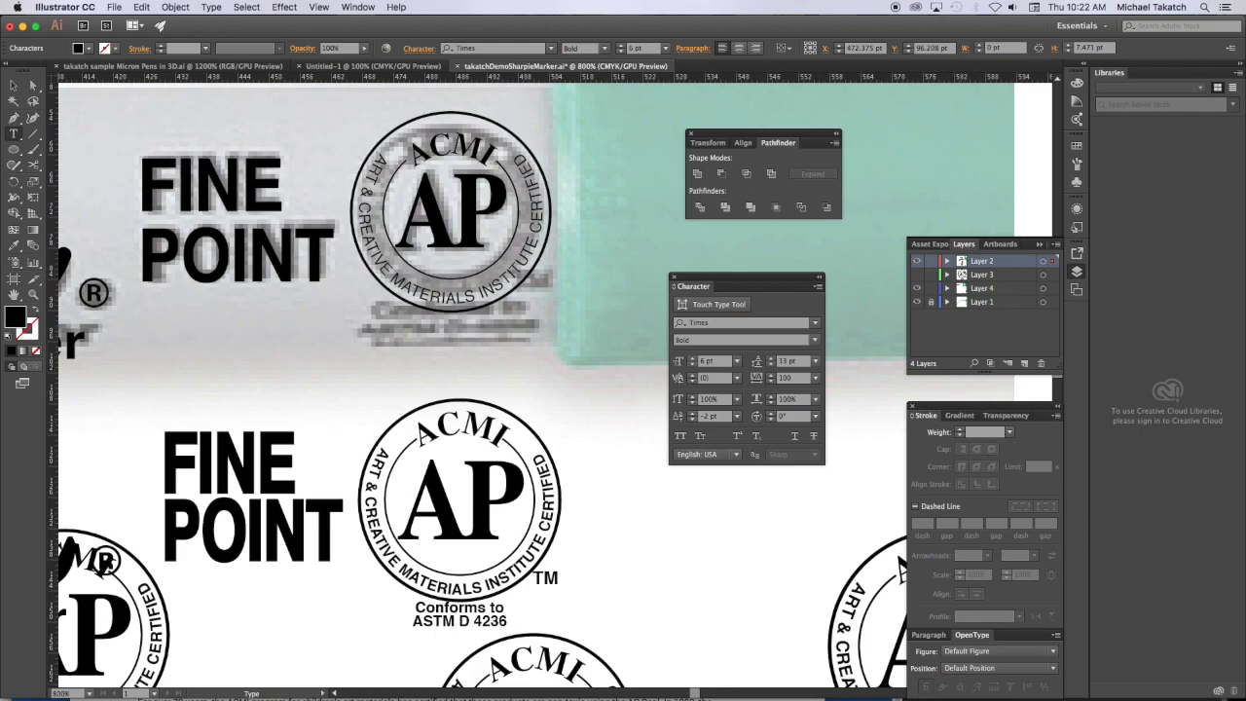
{"action": "type", "text": "Conforms to"}
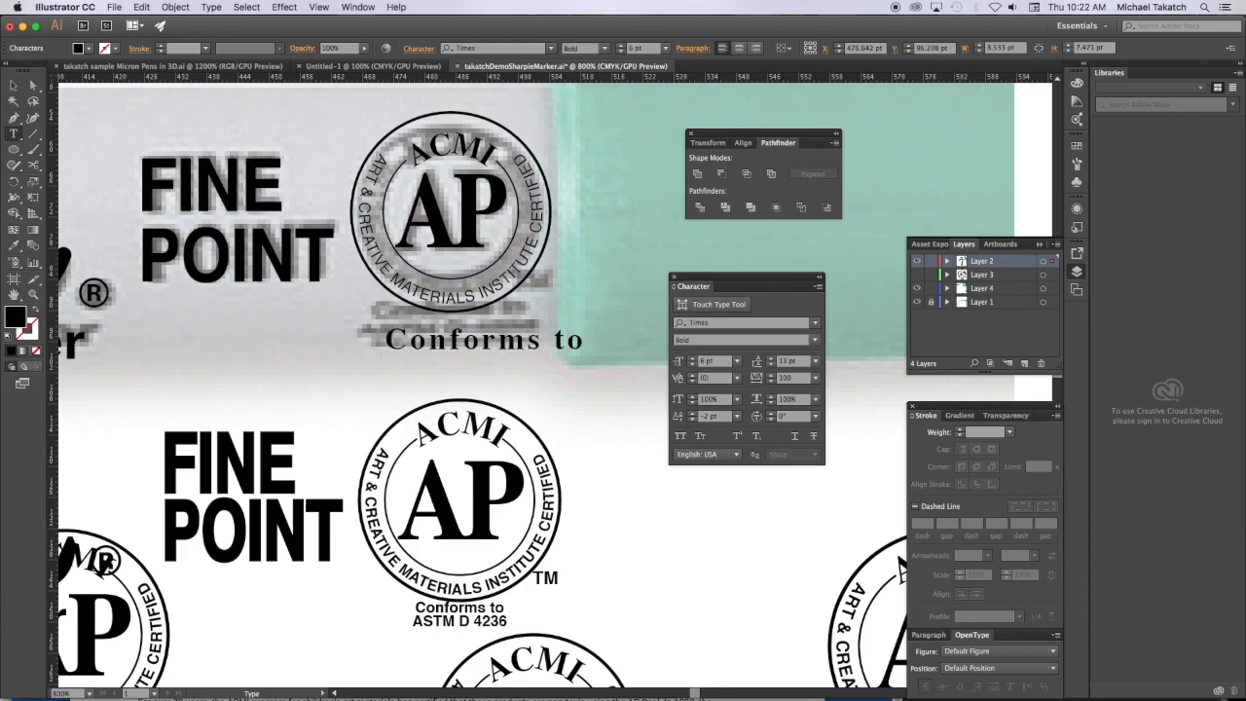
{"action": "key", "text": "Return"}
{"action": "type", "text": "ASTM"}
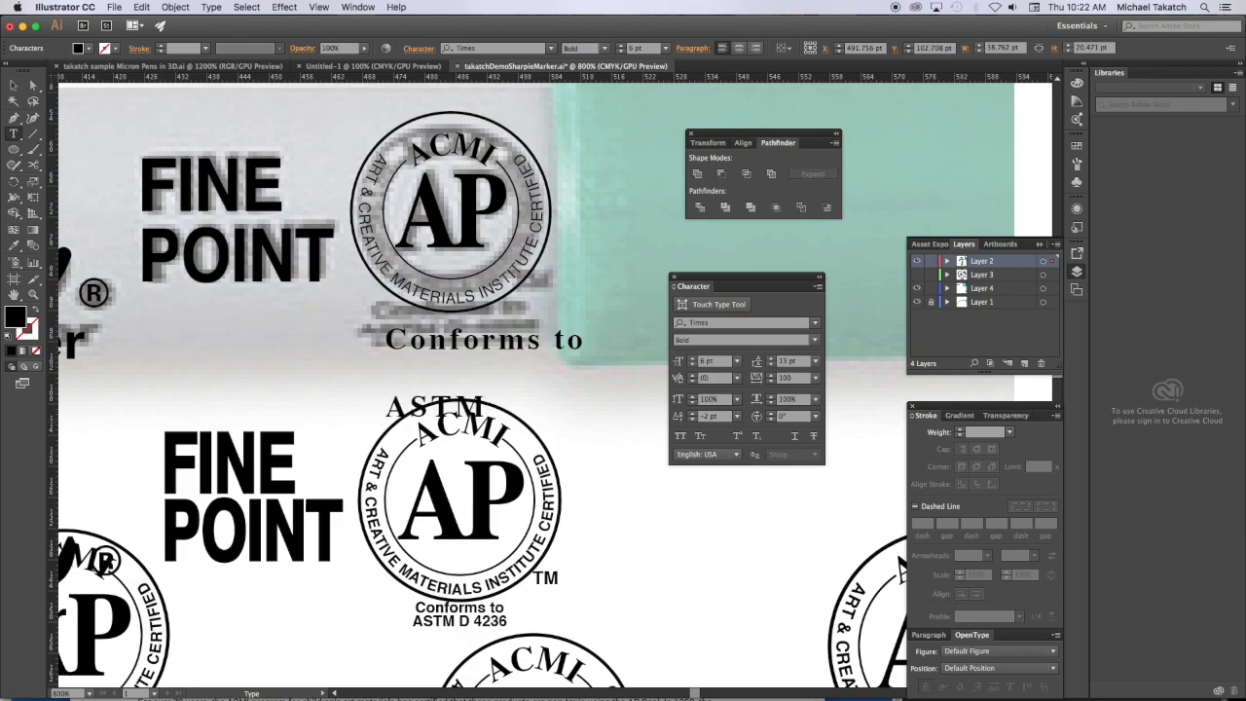
{"action": "type", "text": " D 4236"}
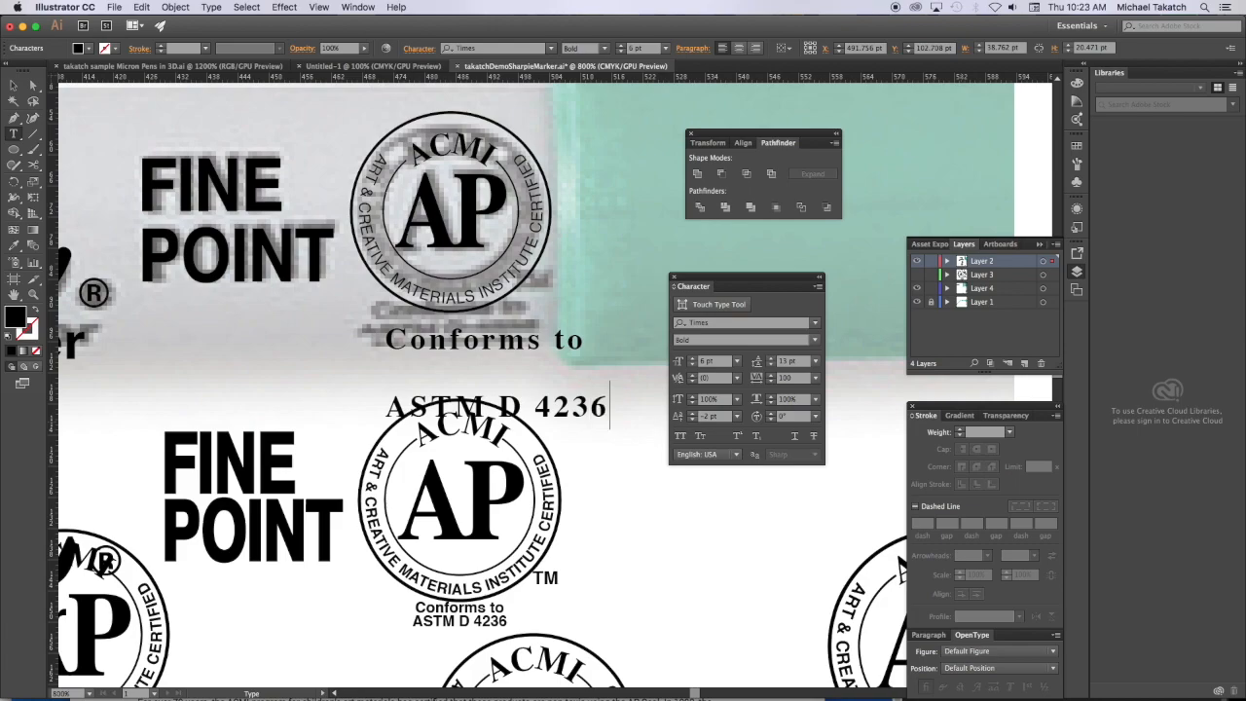
Set both lines of the caption to Helvetica Regular with Auto leading
{"action": "left_click_drag", "start_coordinate": [619, 399], "coordinate": [354, 331]}
{"action": "left_click", "coordinate": [717, 324]}
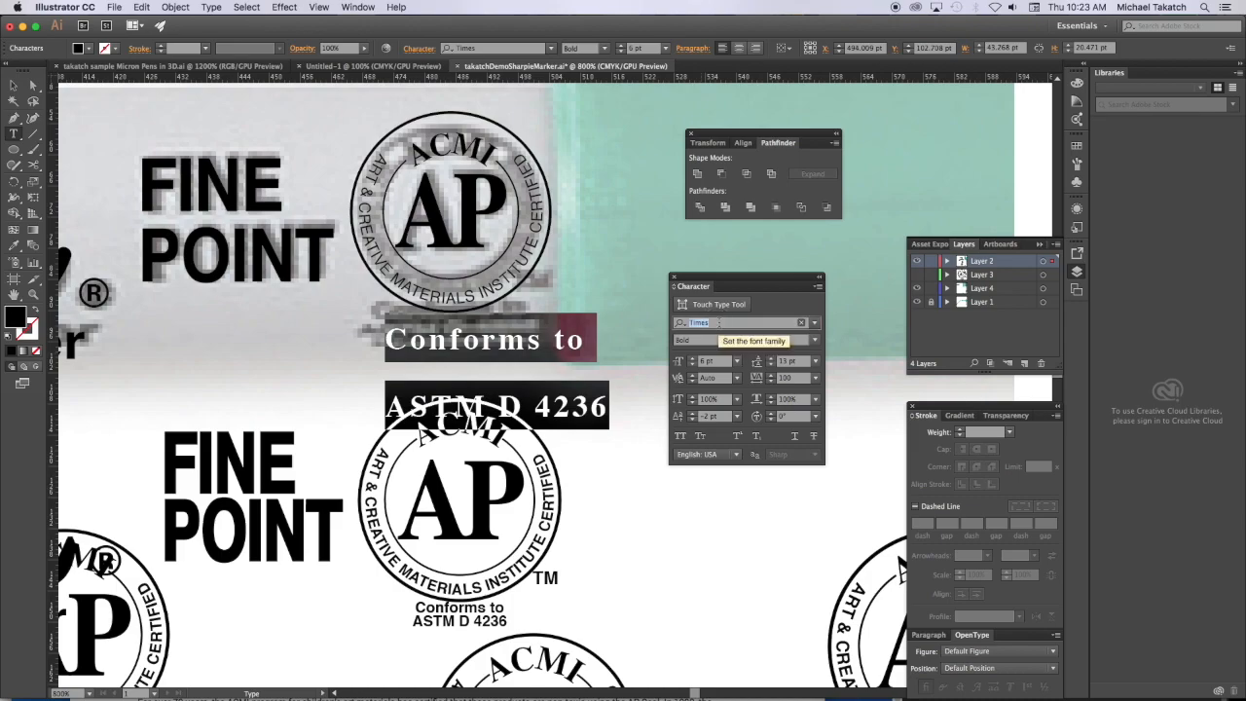
{"action": "type", "text": "HEL"}
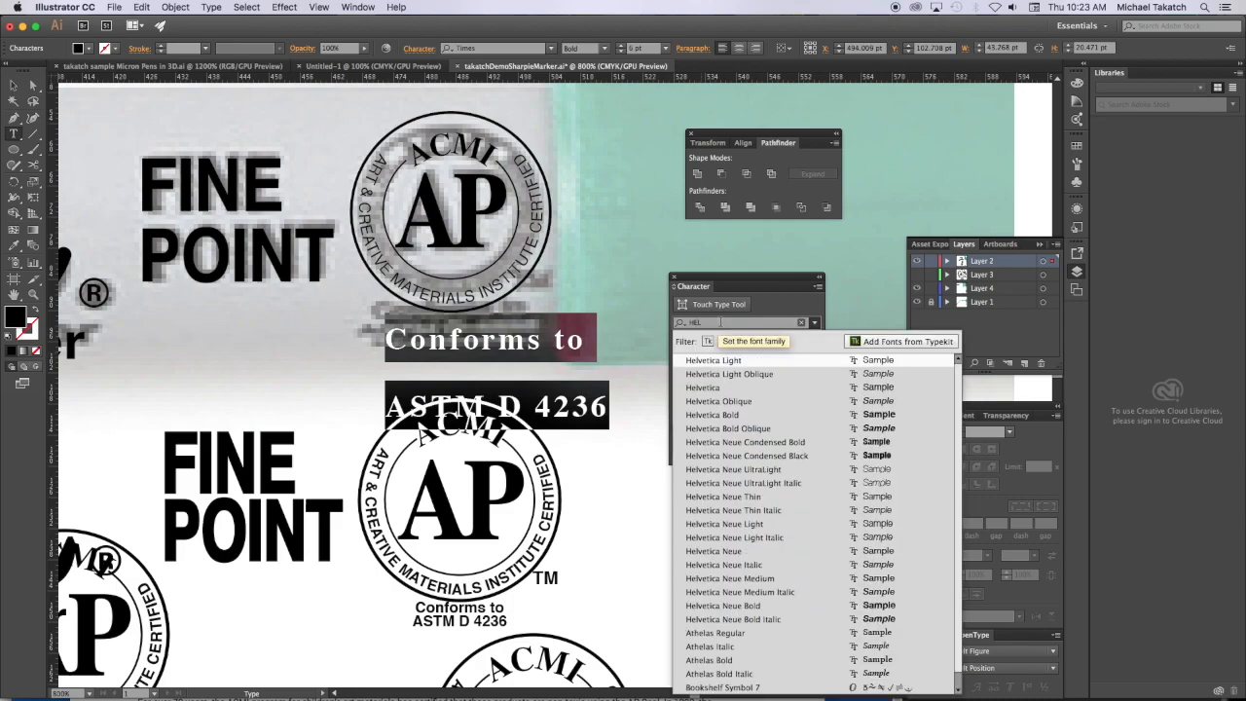
{"action": "left_click", "coordinate": [711, 388]}
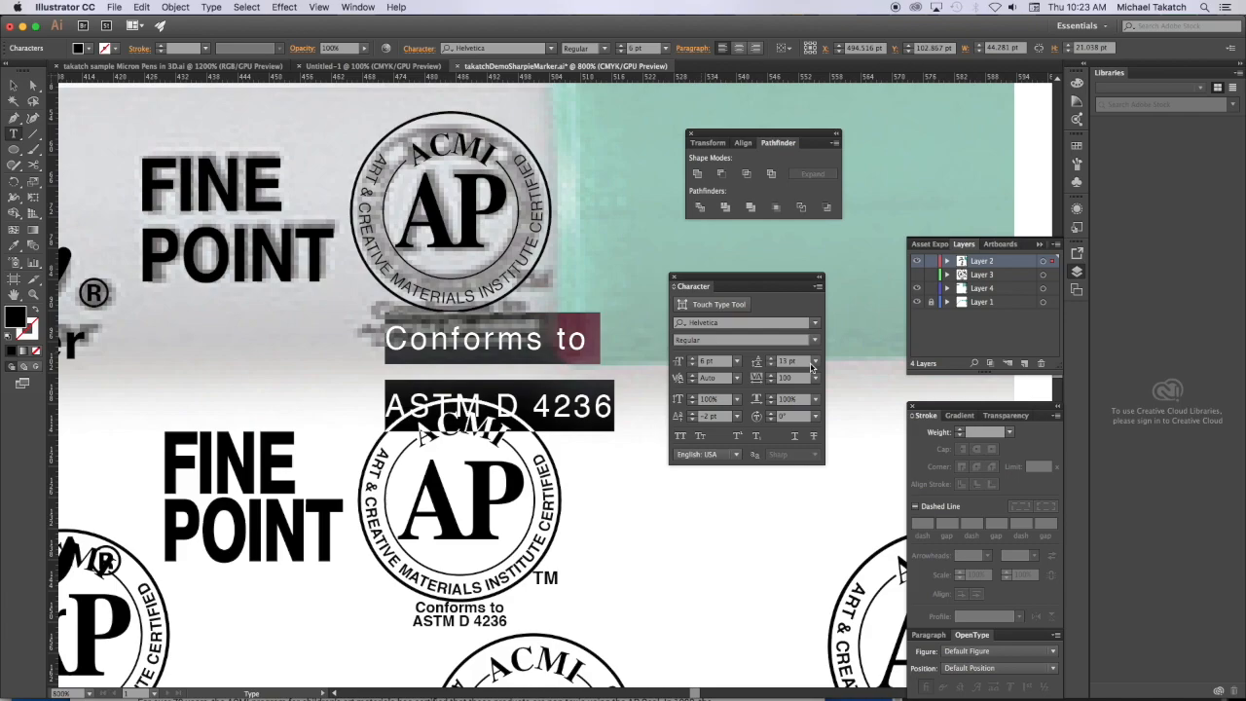
{"action": "left_click", "coordinate": [816, 362]}
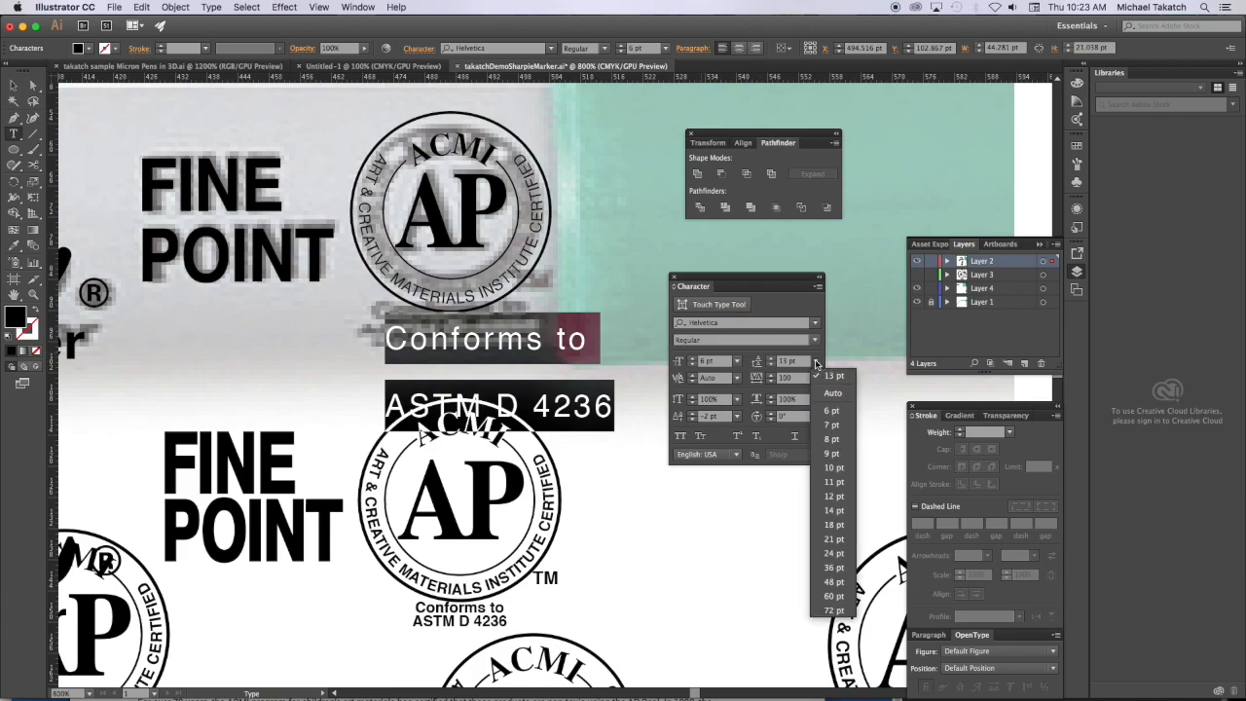
{"action": "left_click", "coordinate": [833, 392]}
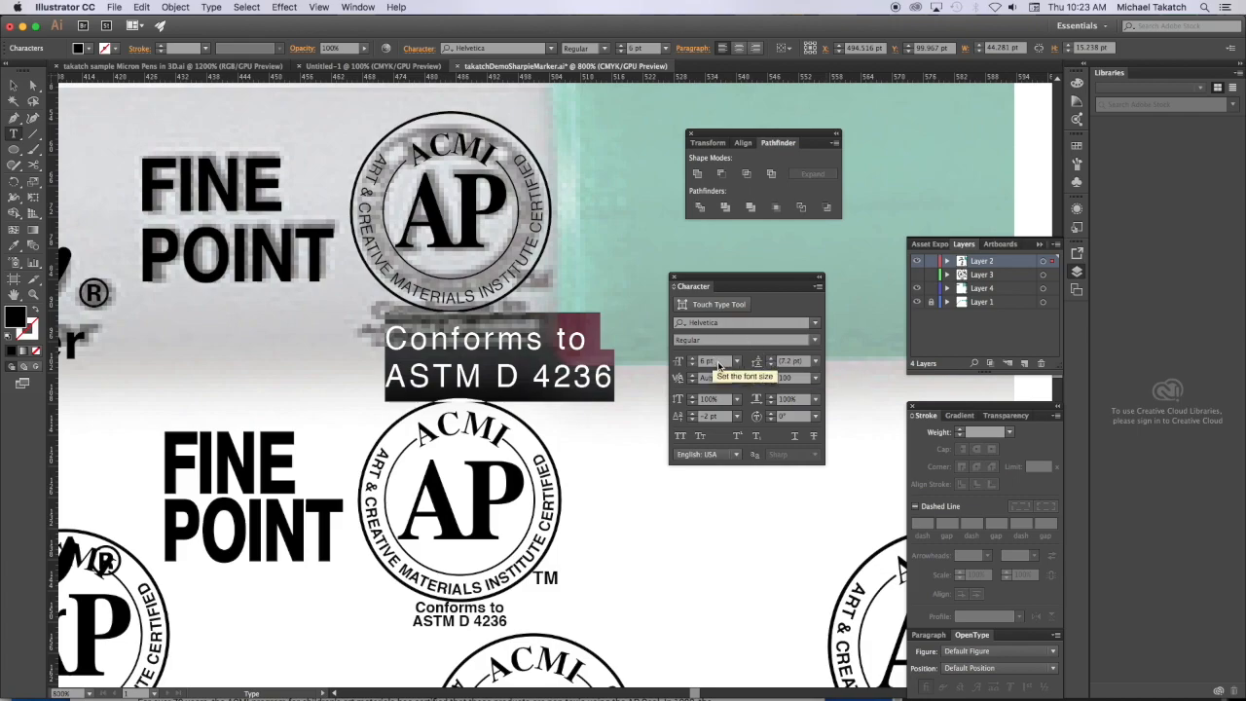
Scale the caption down to about 3.5 pt beneath the seal and make it Bold
{"action": "left_click", "coordinate": [12, 85]}
{"action": "left_click_drag", "start_coordinate": [615, 400], "coordinate": [514, 362]}
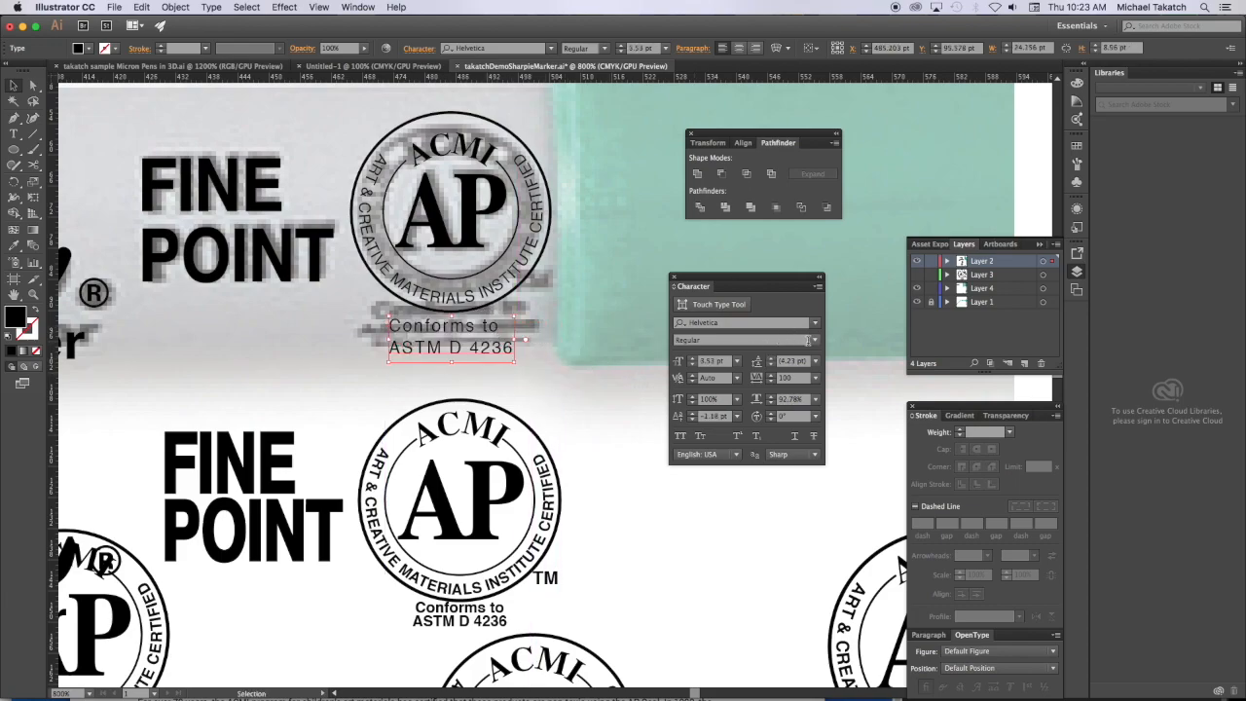
{"action": "left_click", "coordinate": [807, 340]}
{"action": "left_click", "coordinate": [720, 411]}
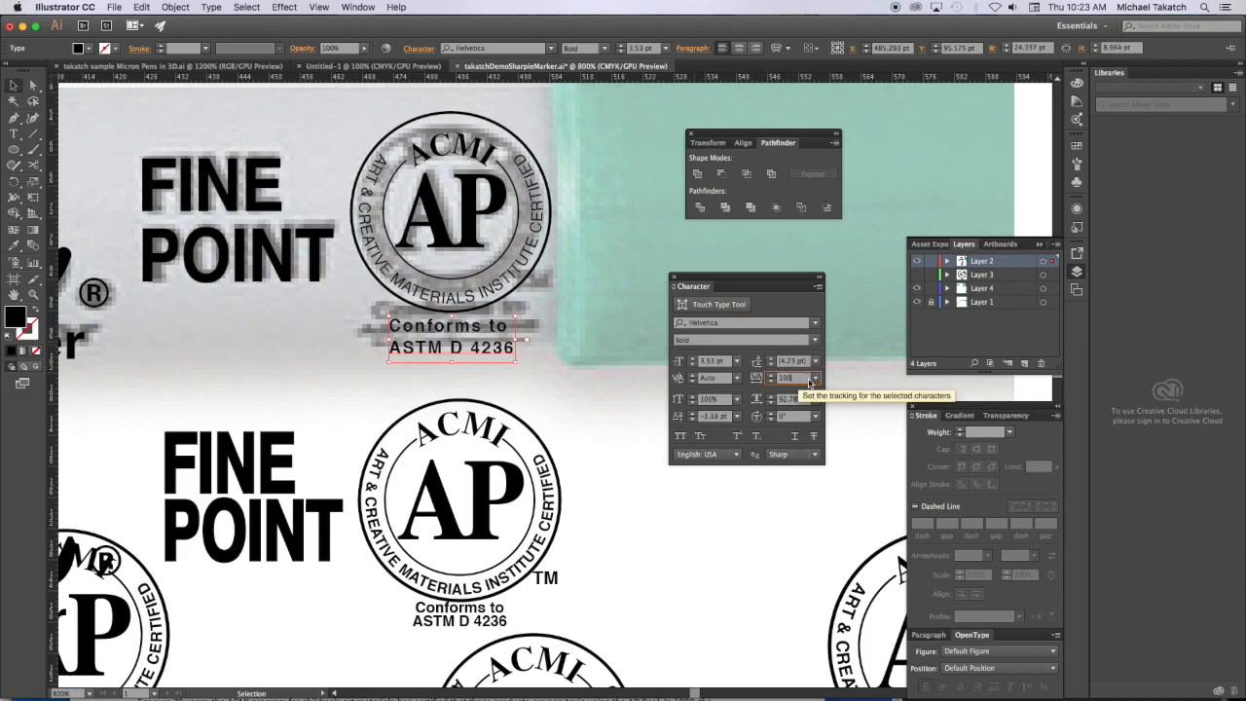
Set the caption's tracking to 0 and its leading to 3 pt
{"action": "left_click", "coordinate": [816, 378]}
{"action": "left_click", "coordinate": [836, 482]}
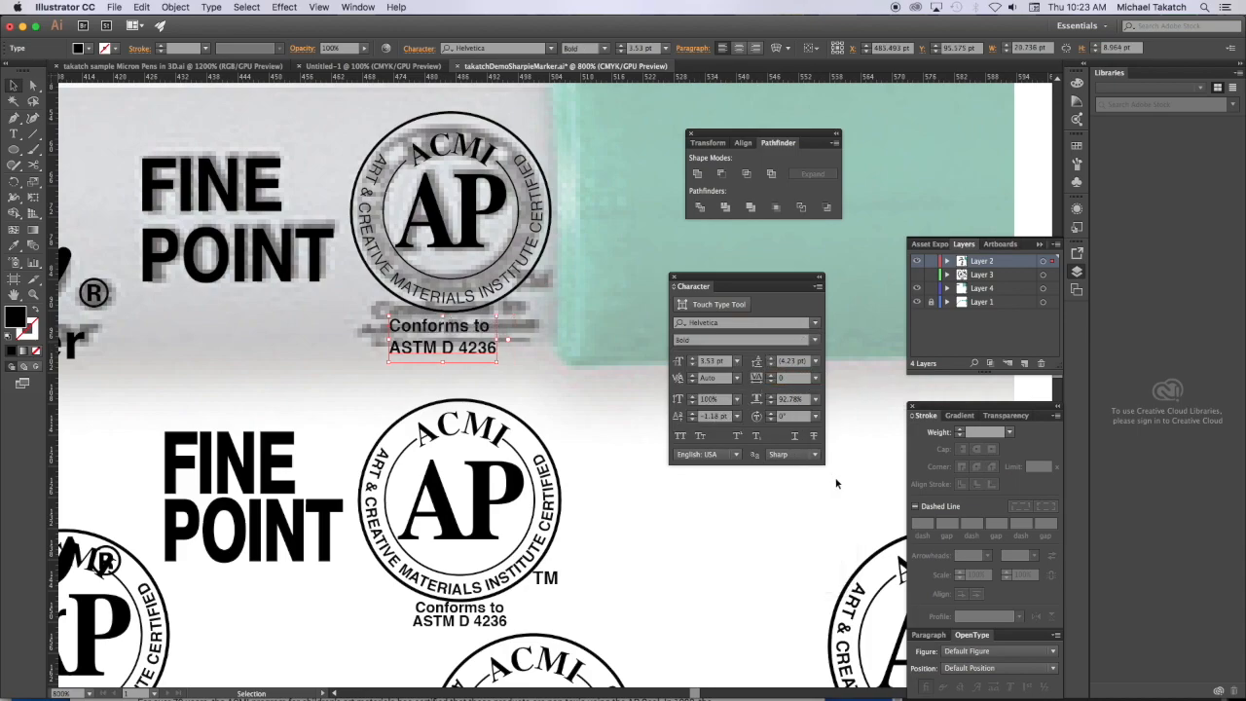
{"action": "left_click", "coordinate": [790, 360]}
{"action": "type", "text": "7"}
{"action": "key", "text": "Return"}
{"action": "key", "text": "Up"}
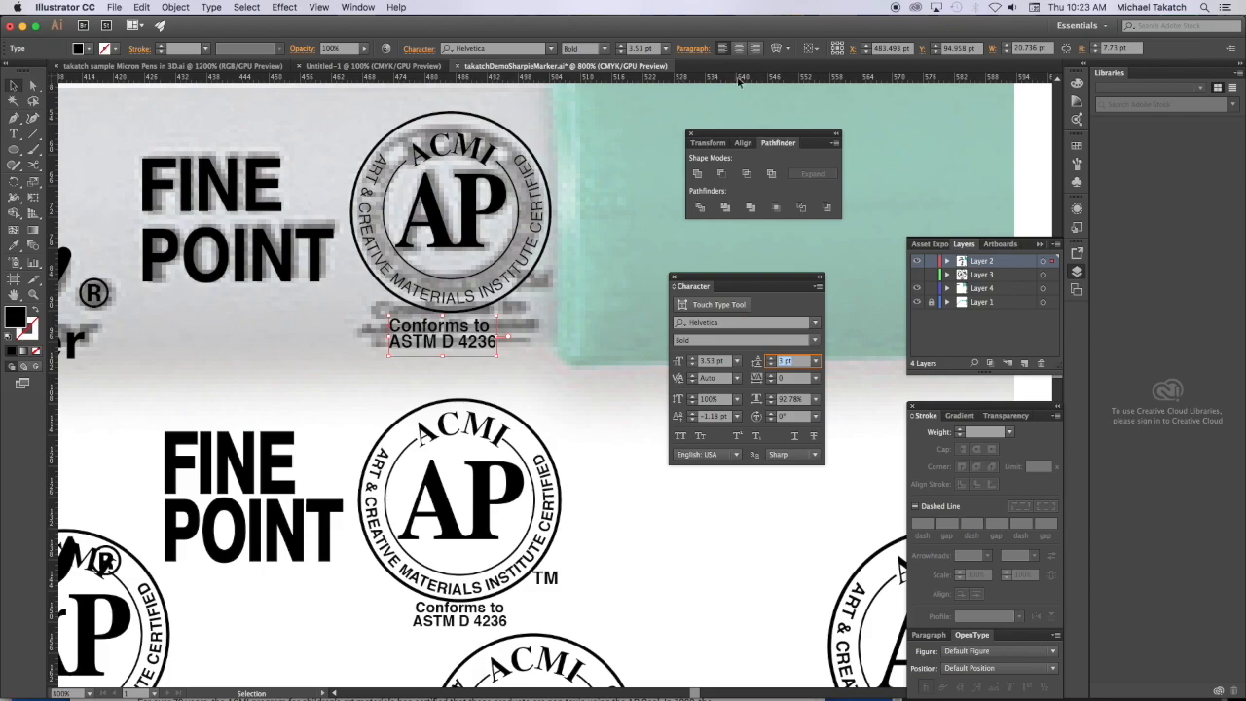
Center the caption's lines horizontally beneath the seal and group both, positioned over the photo's seal
{"action": "left_click", "coordinate": [740, 48]}
{"action": "left_click_drag", "start_coordinate": [382, 328], "coordinate": [452, 331]}
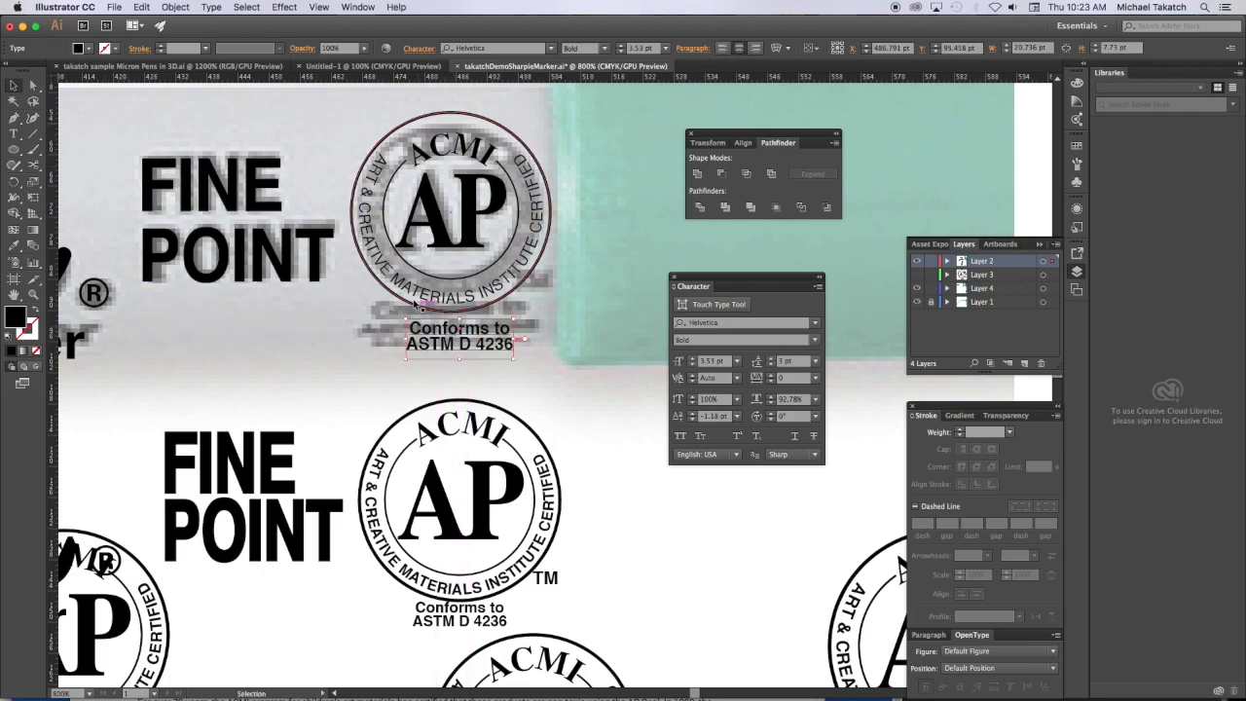
{"action": "left_click", "coordinate": [409, 305], "text": "shift"}
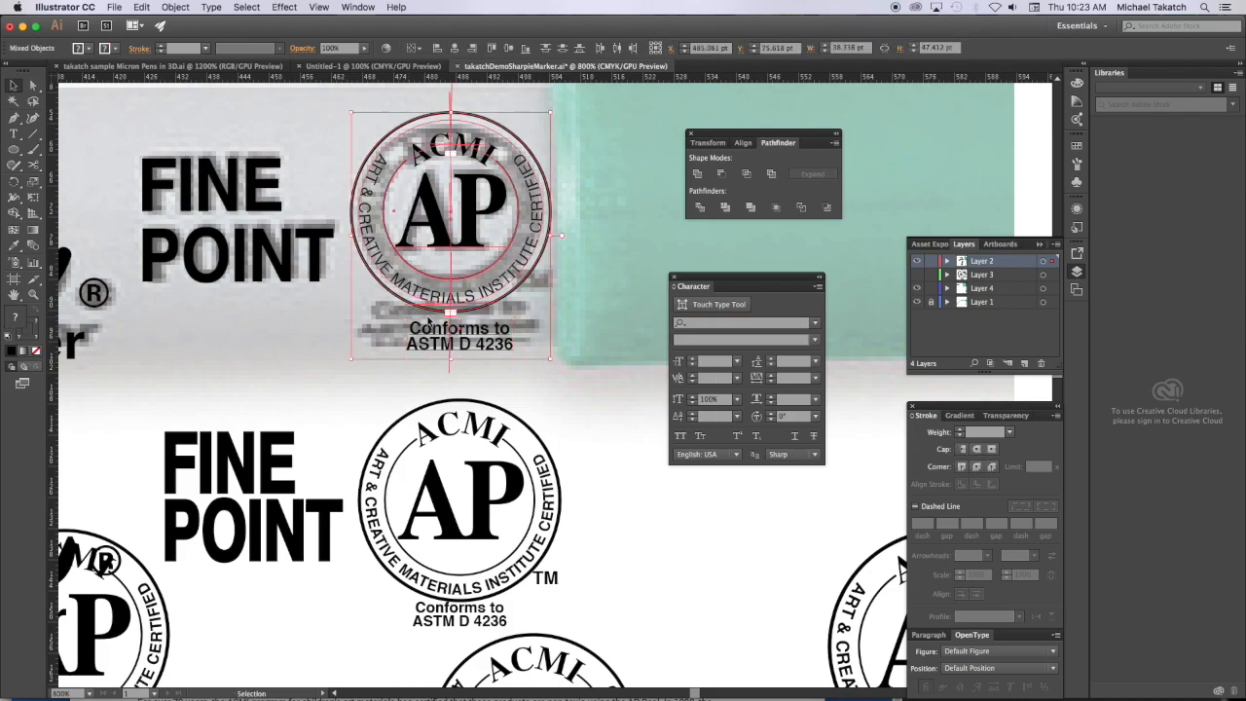
{"action": "left_click", "coordinate": [453, 49]}
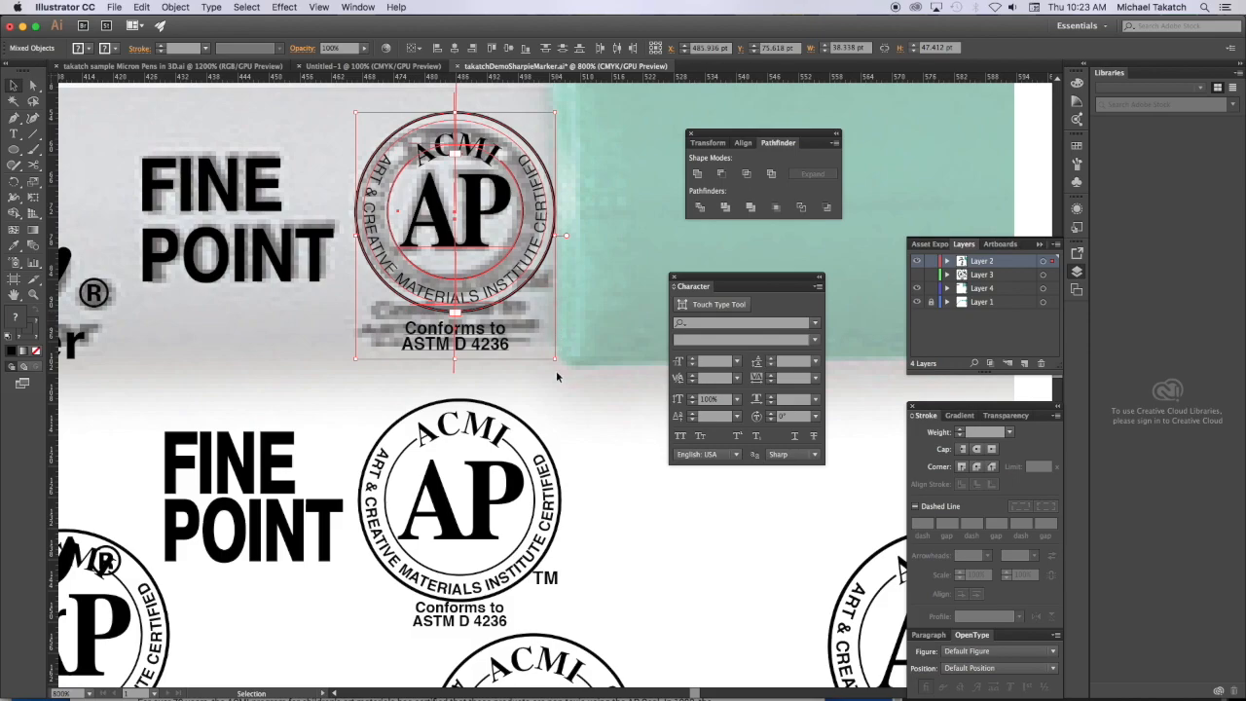
{"action": "key", "text": "super+g"}
{"action": "left_click_drag", "start_coordinate": [529, 314], "coordinate": [520, 311]}
Add the text "TM" at the seal's lower right edge and group it with the seal and caption
{"action": "left_click", "coordinate": [13, 134]}
{"action": "left_click", "coordinate": [564, 378], "text": "super"}
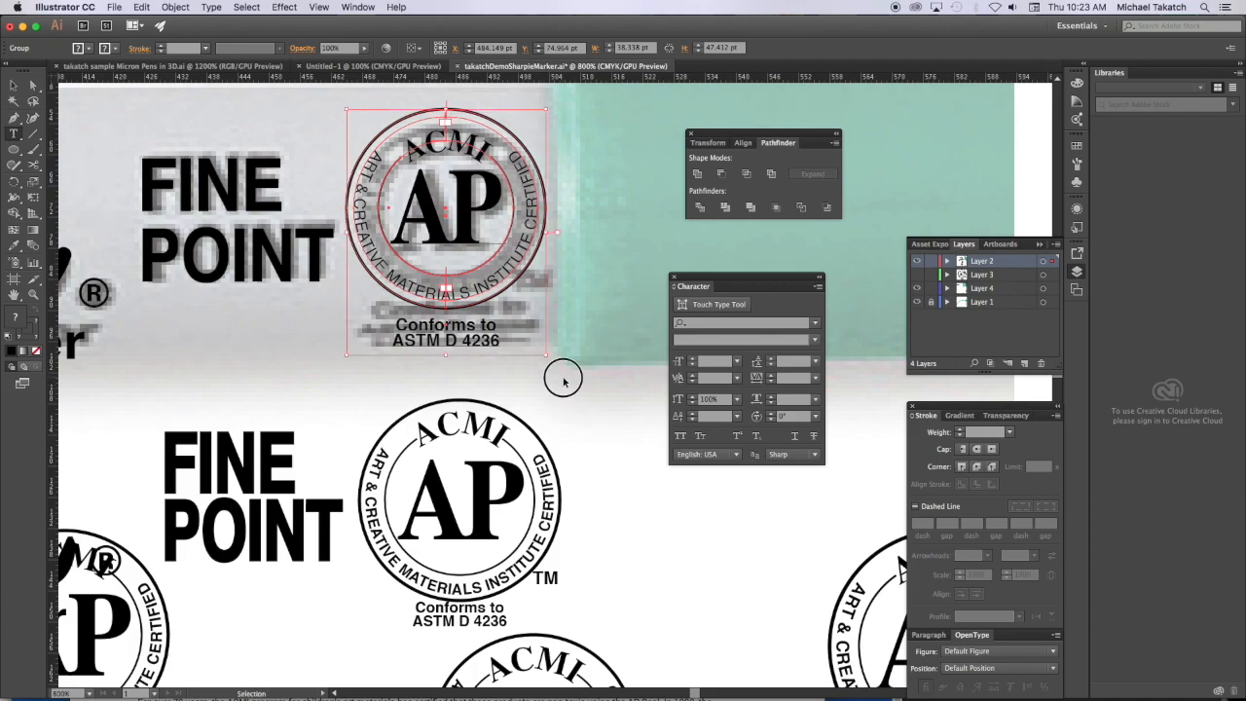
{"action": "left_click", "coordinate": [566, 380]}
{"action": "type", "text": "TM"}
{"action": "key", "text": "Escape"}
{"action": "left_click_drag", "start_coordinate": [586, 407], "coordinate": [538, 290]}
{"action": "left_click_drag", "start_coordinate": [581, 248], "coordinate": [451, 364]}
{"action": "key", "text": "super+g"}
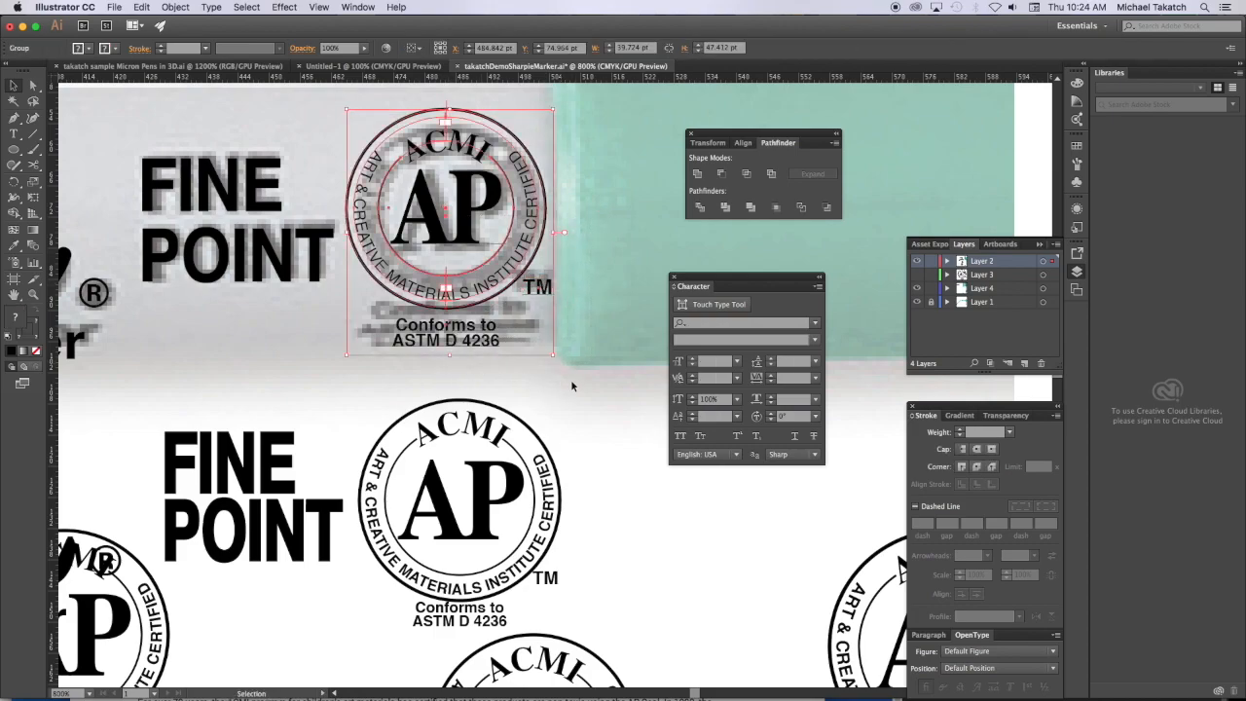
Cut the finished seal group out of Layer 2 and hide that layer
{"action": "scroll", "coordinate": [446, 319], "scroll_direction": "left", "scroll_amount": 3}
{"action": "key", "text": "super+minus"}
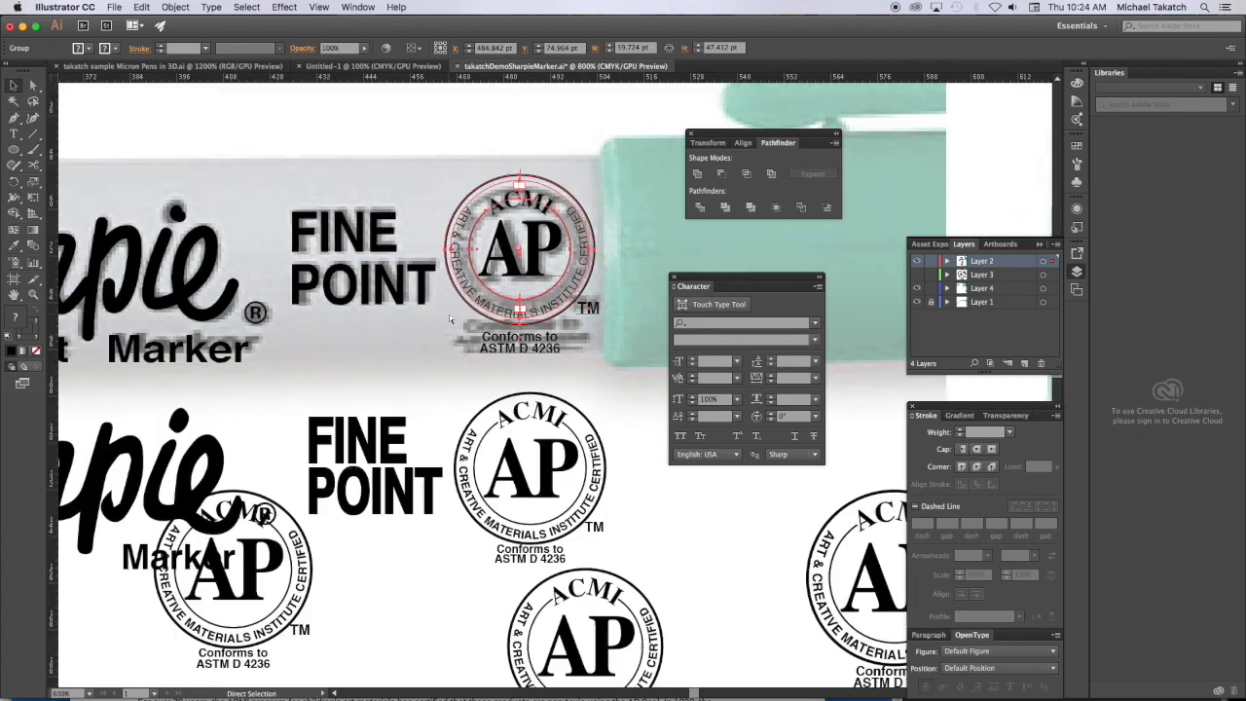
{"action": "scroll", "coordinate": [471, 331], "scroll_direction": "left", "scroll_amount": 5}
{"action": "left_click_drag", "start_coordinate": [716, 283], "coordinate": [786, 416]}
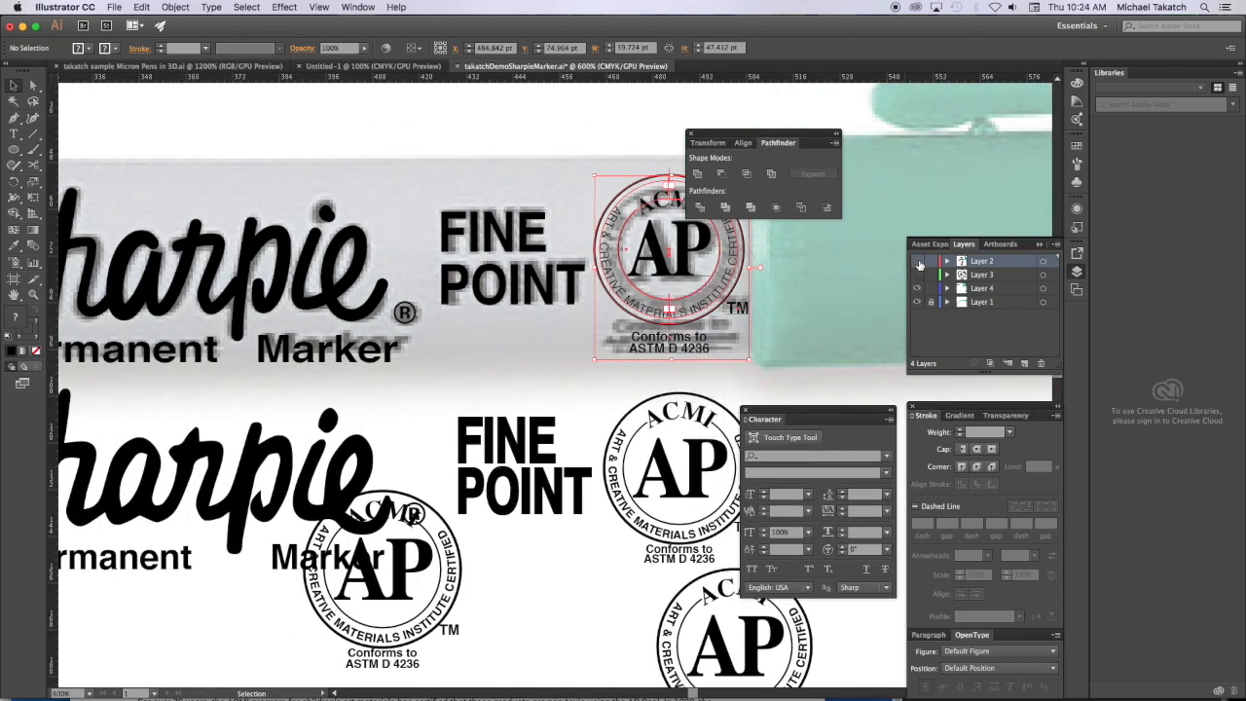
{"action": "left_click", "coordinate": [918, 262]}
{"action": "left_click", "coordinate": [917, 263]}
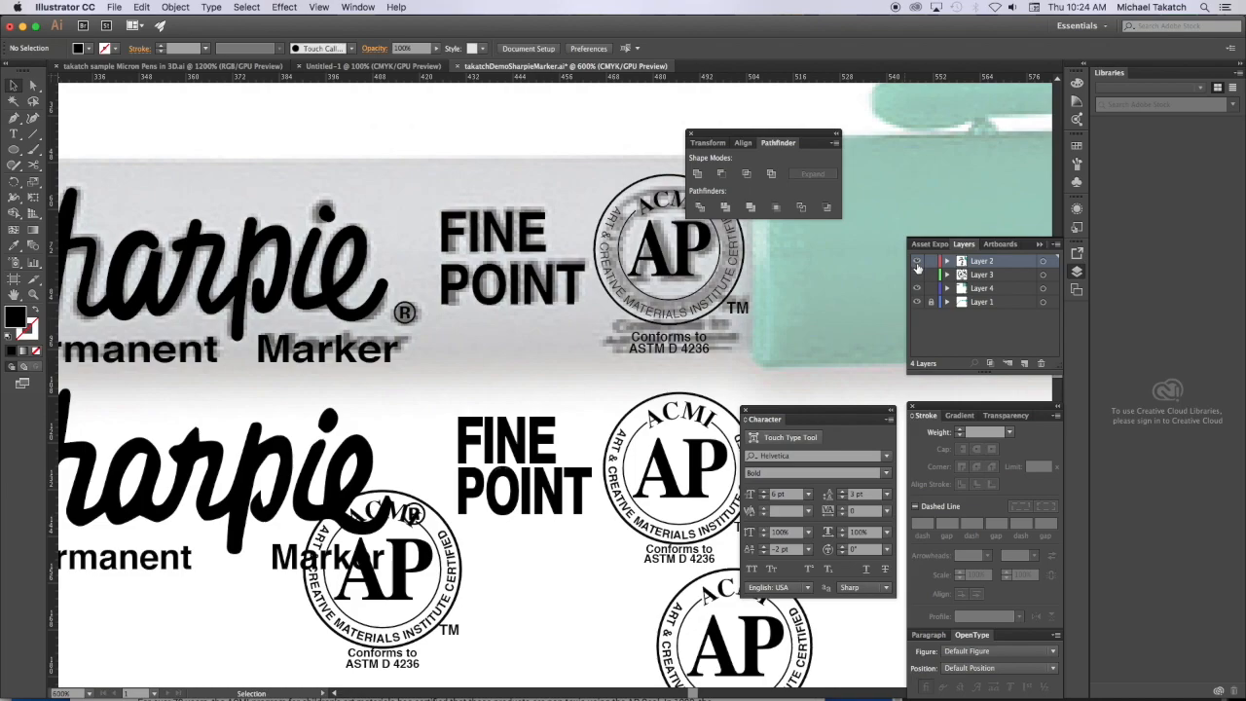
{"action": "left_click", "coordinate": [633, 218]}
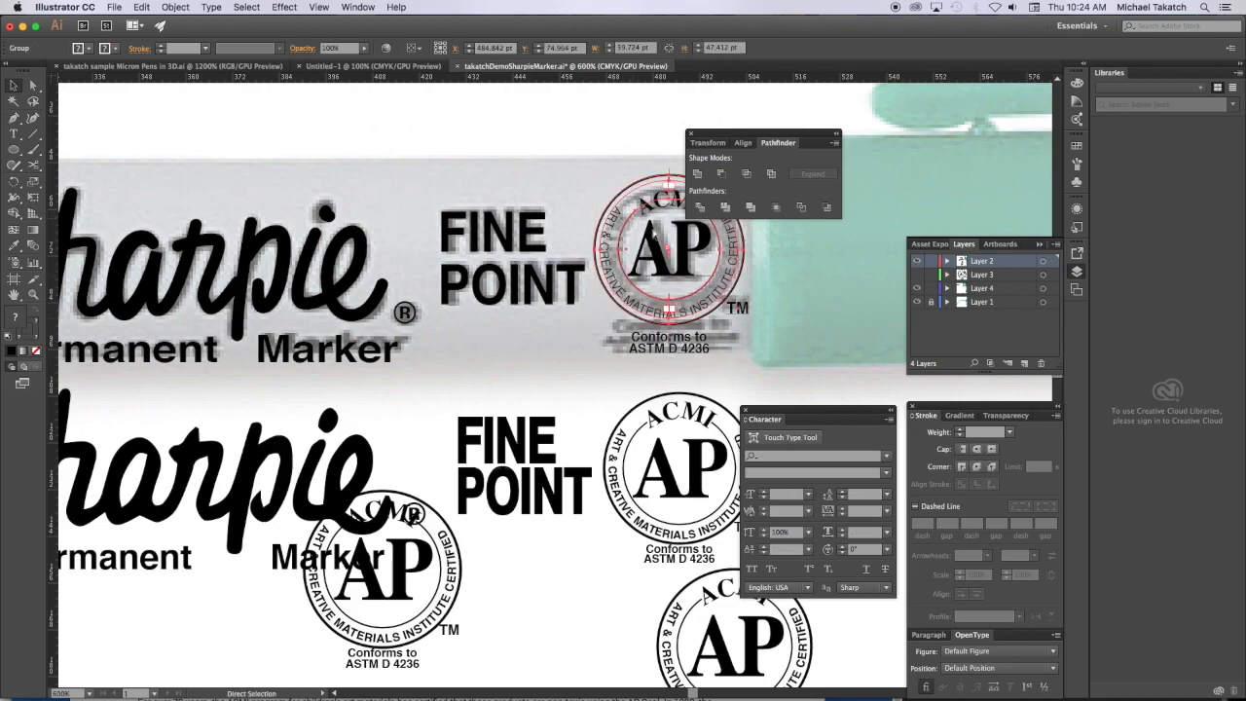
{"action": "key", "text": "Delete"}
{"action": "left_click", "coordinate": [918, 262]}
Paste the seal group in its original place on Layer 4, with the other label artwork
{"action": "left_click", "coordinate": [917, 289]}
{"action": "left_click", "coordinate": [1007, 291]}
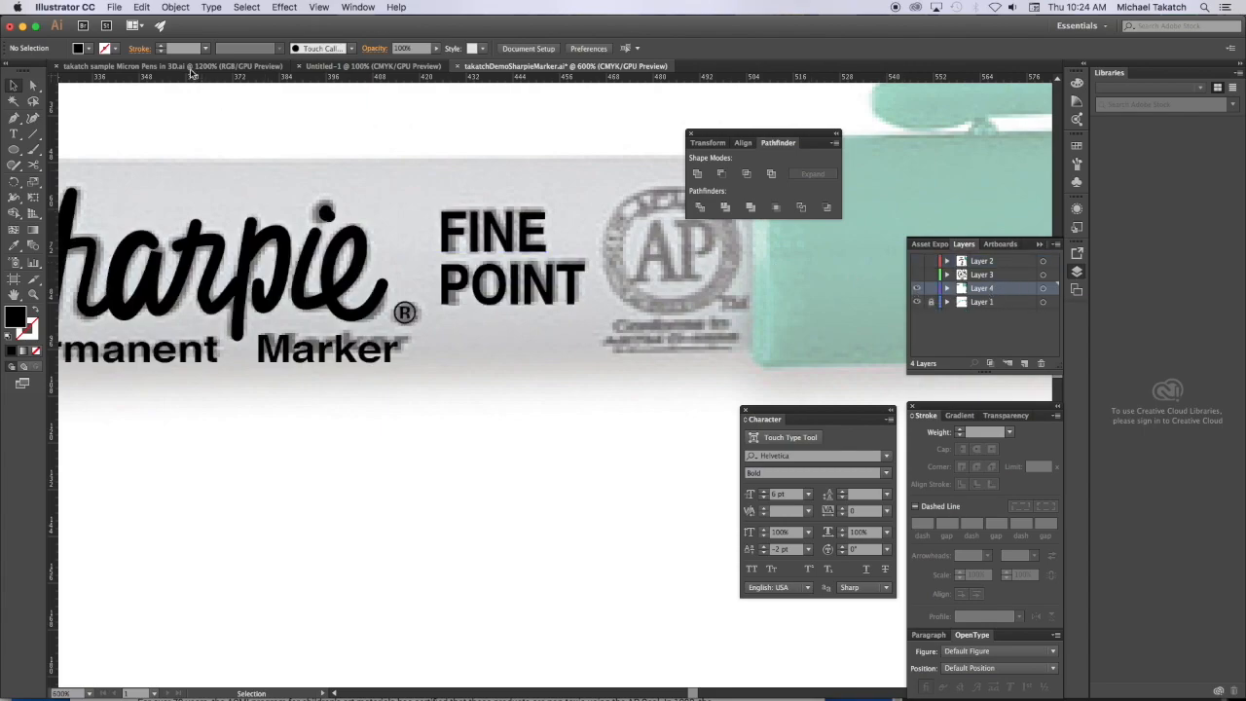
{"action": "left_click", "coordinate": [142, 7]}
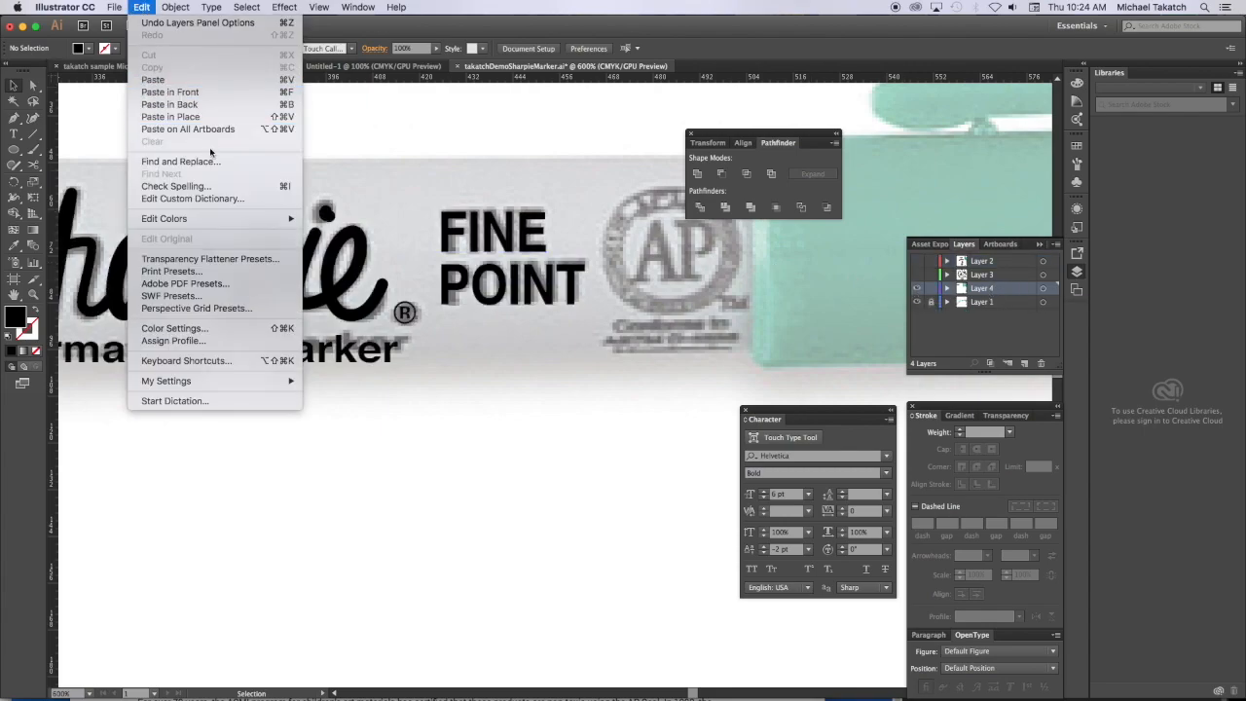
{"action": "left_click", "coordinate": [185, 115]}
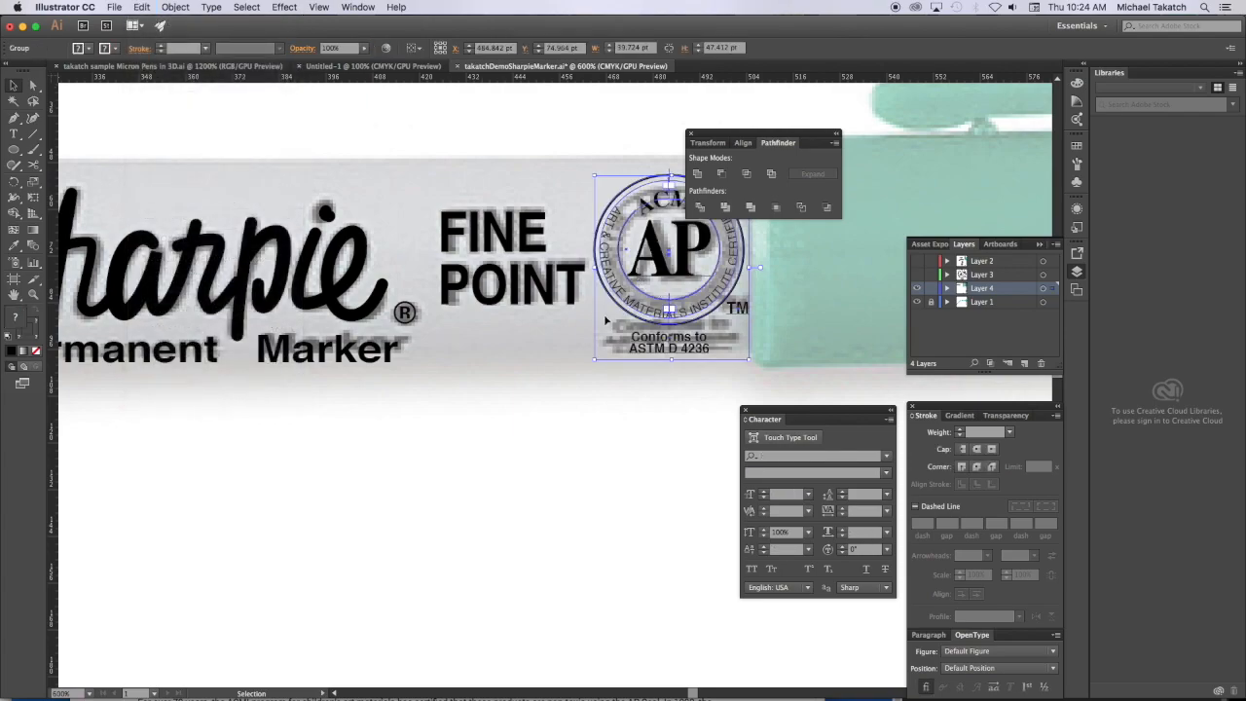
{"action": "left_click", "coordinate": [514, 377]}
Group the logo, marker text, FINE POINT and seal into one label and place a copy below the photo
{"action": "key", "text": "super+minus"}
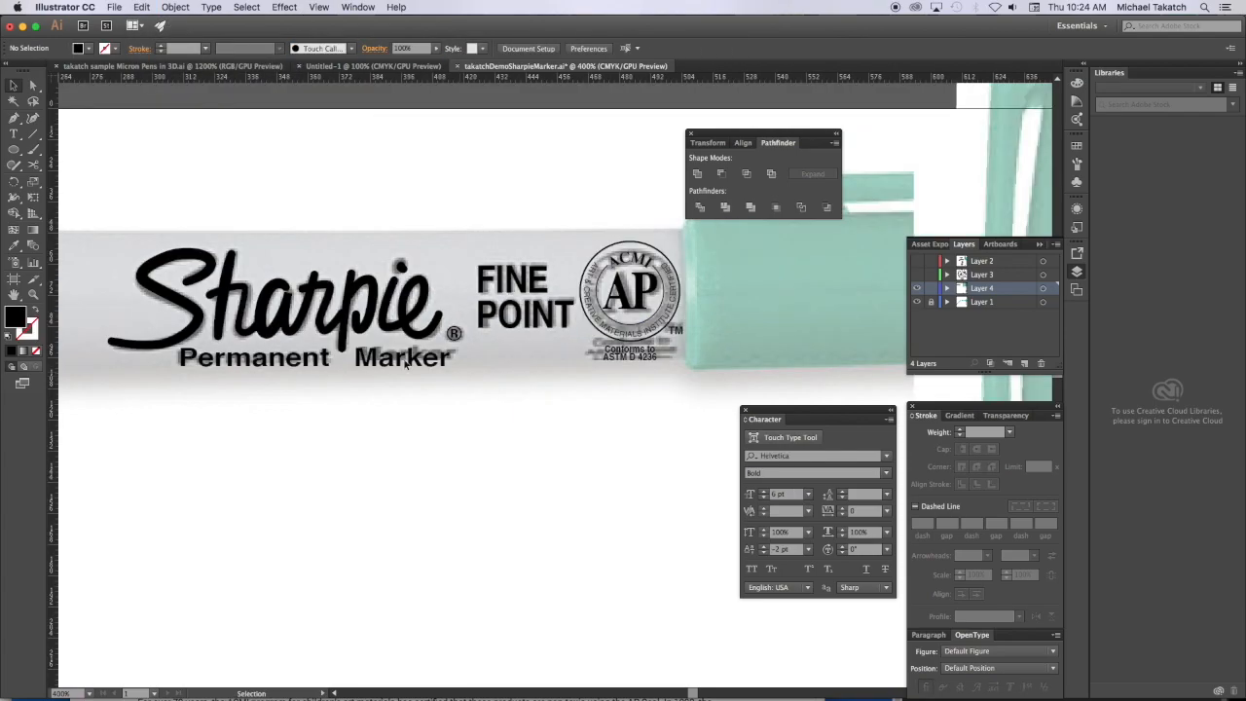
{"action": "mouse_move", "coordinate": [117, 231]}
{"action": "left_mouse_down"}
{"action": "mouse_move", "coordinate": [403, 379]}
{"action": "mouse_move", "coordinate": [691, 381]}
{"action": "mouse_move", "coordinate": [701, 370]}
{"action": "mouse_move", "coordinate": [682, 362]}
{"action": "left_mouse_up"}
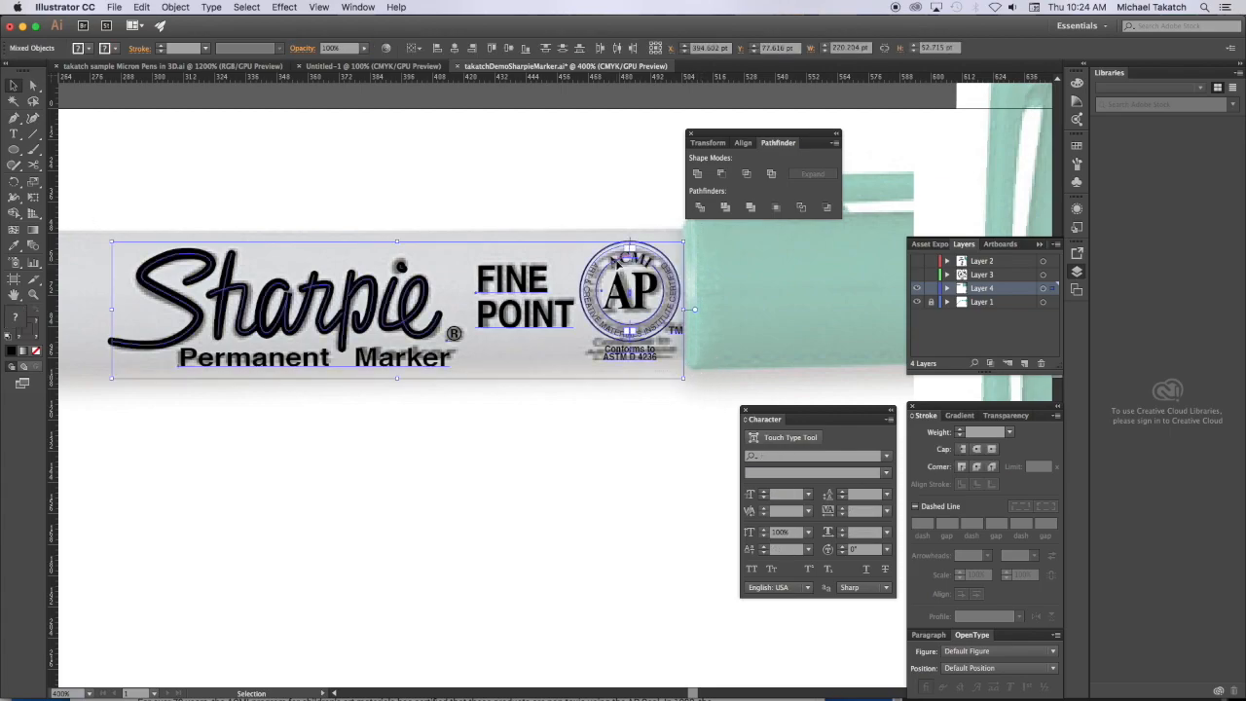
{"action": "key", "text": "super+g"}
{"action": "mouse_move", "coordinate": [617, 252]}
{"action": "left_mouse_down"}
{"action": "mouse_move", "coordinate": [585, 417]}
{"action": "mouse_move", "coordinate": [613, 439]}
{"action": "left_mouse_up"}
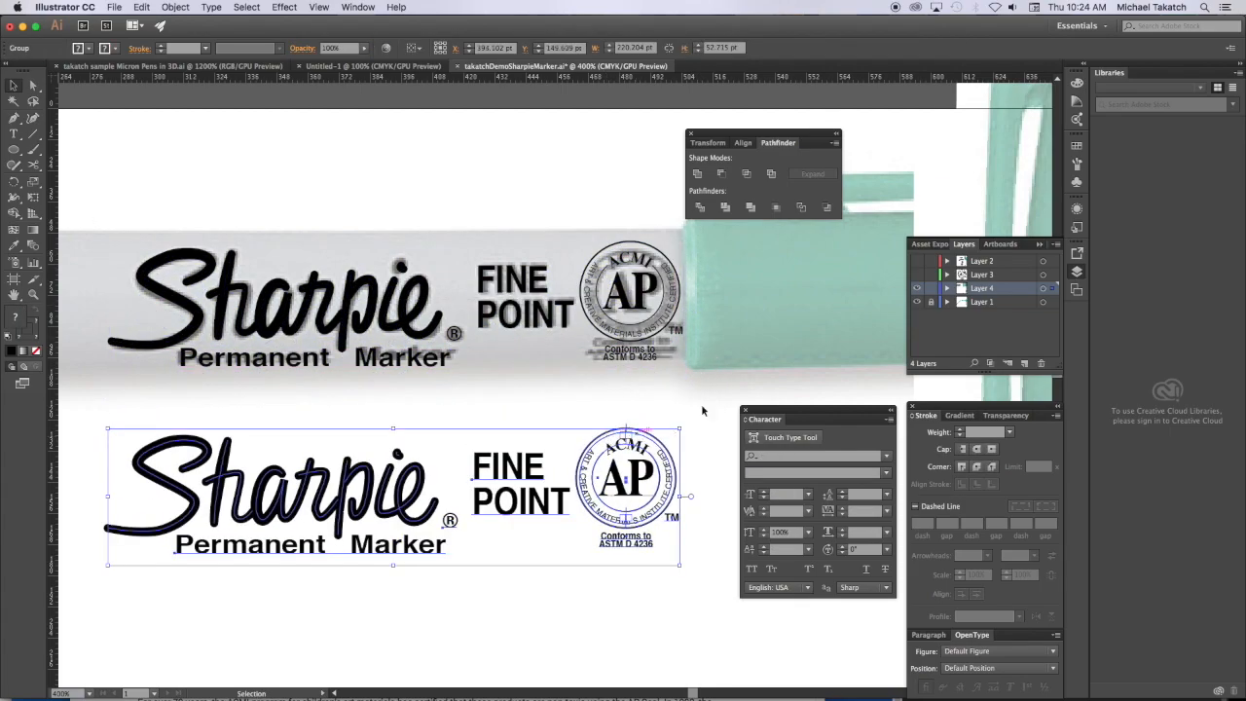
Create a dynamic Movie Clip symbol from the copied label, keeping the default options
{"action": "left_click", "coordinate": [1077, 183]}
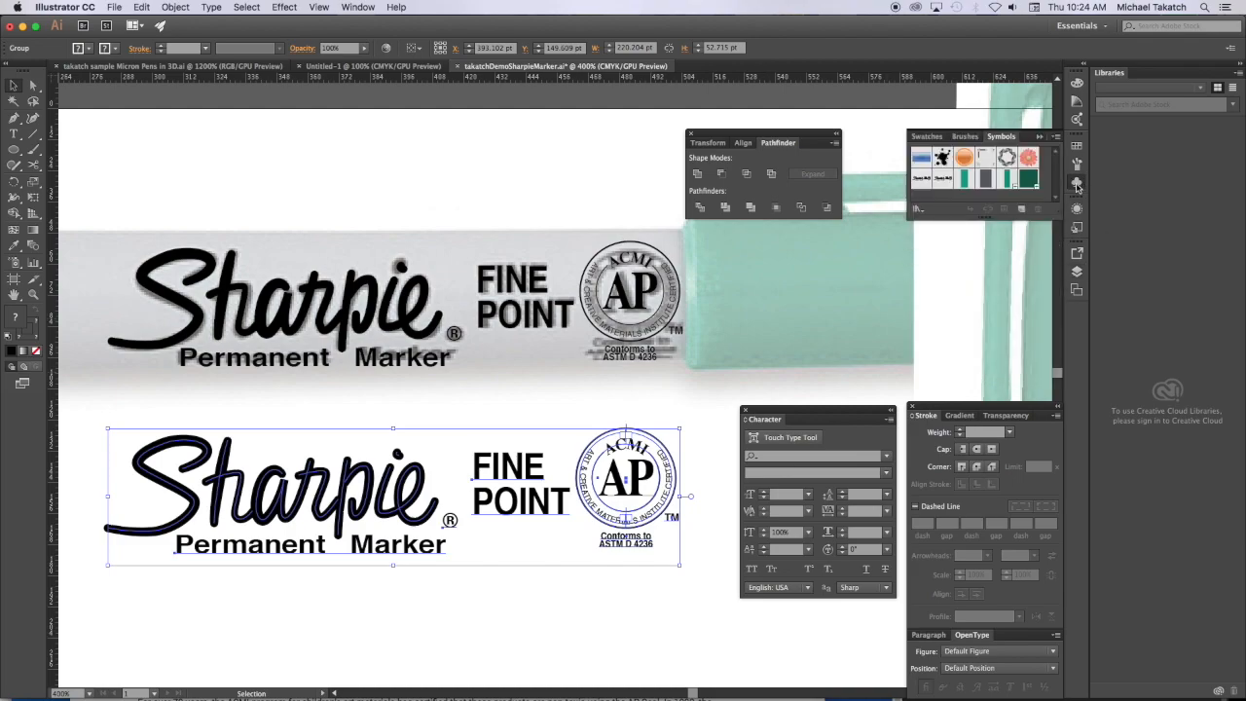
{"action": "left_click", "coordinate": [1020, 210]}
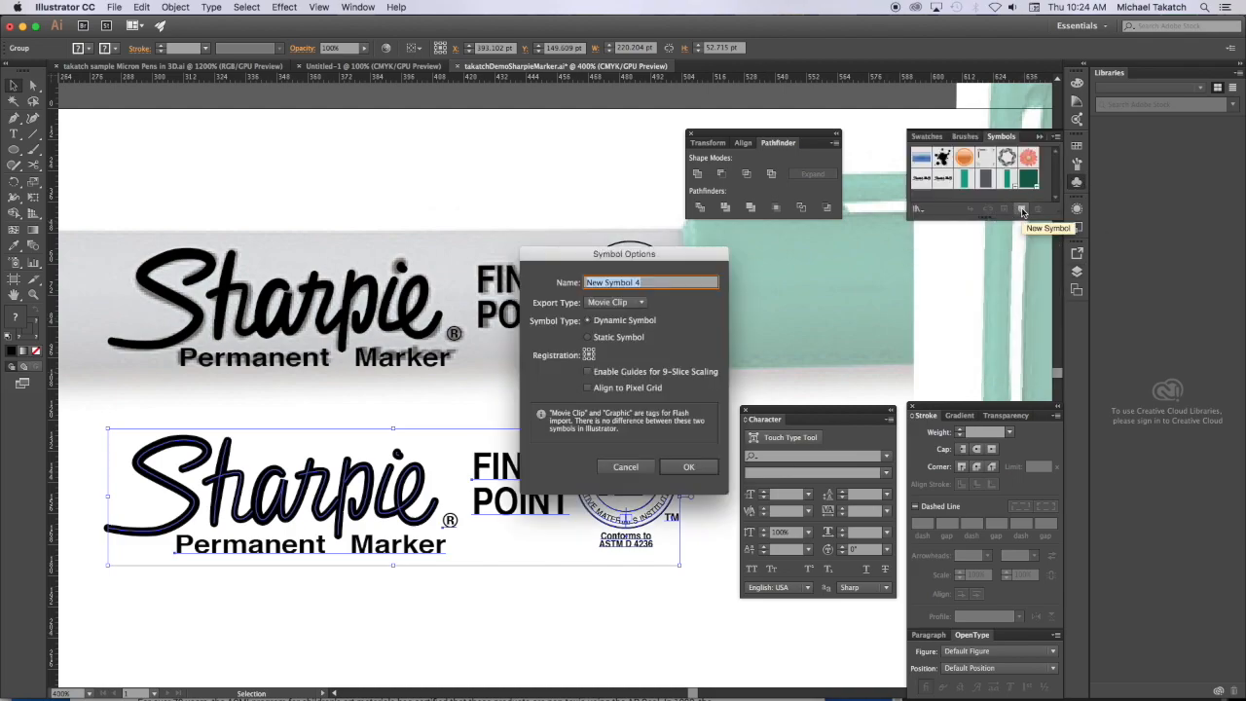
{"action": "left_click", "coordinate": [685, 467]}
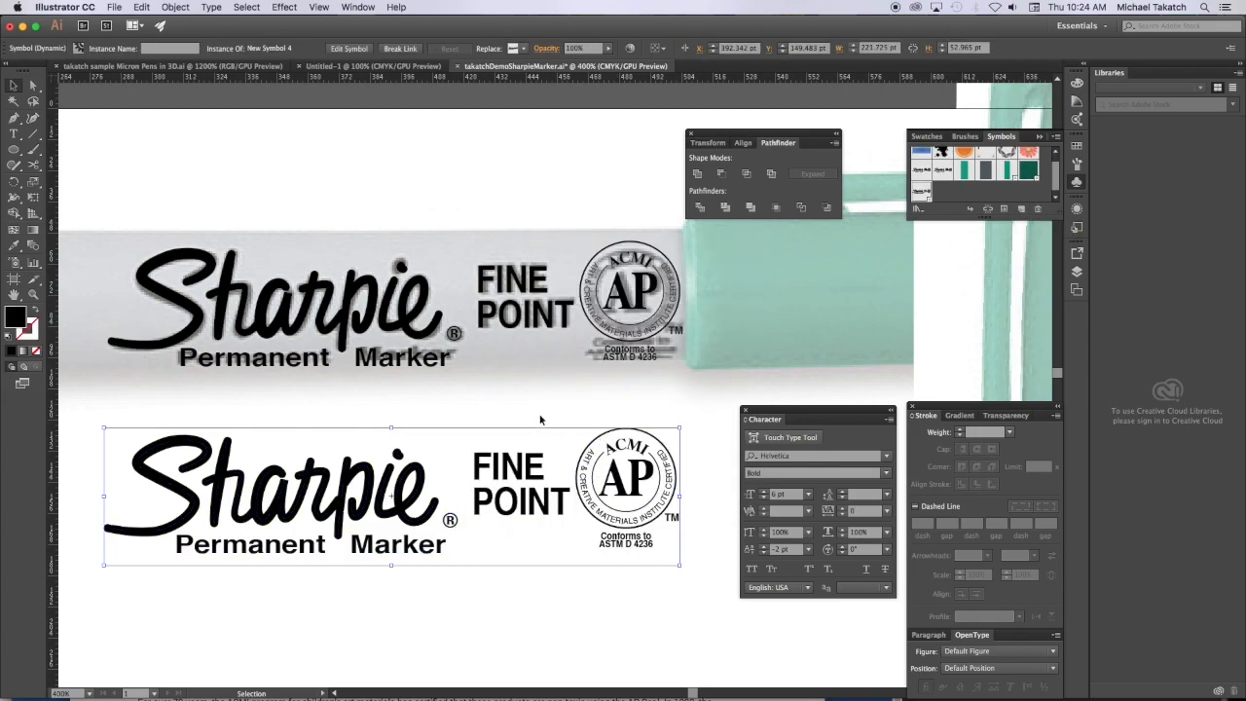
{"action": "left_click", "coordinate": [701, 377]}
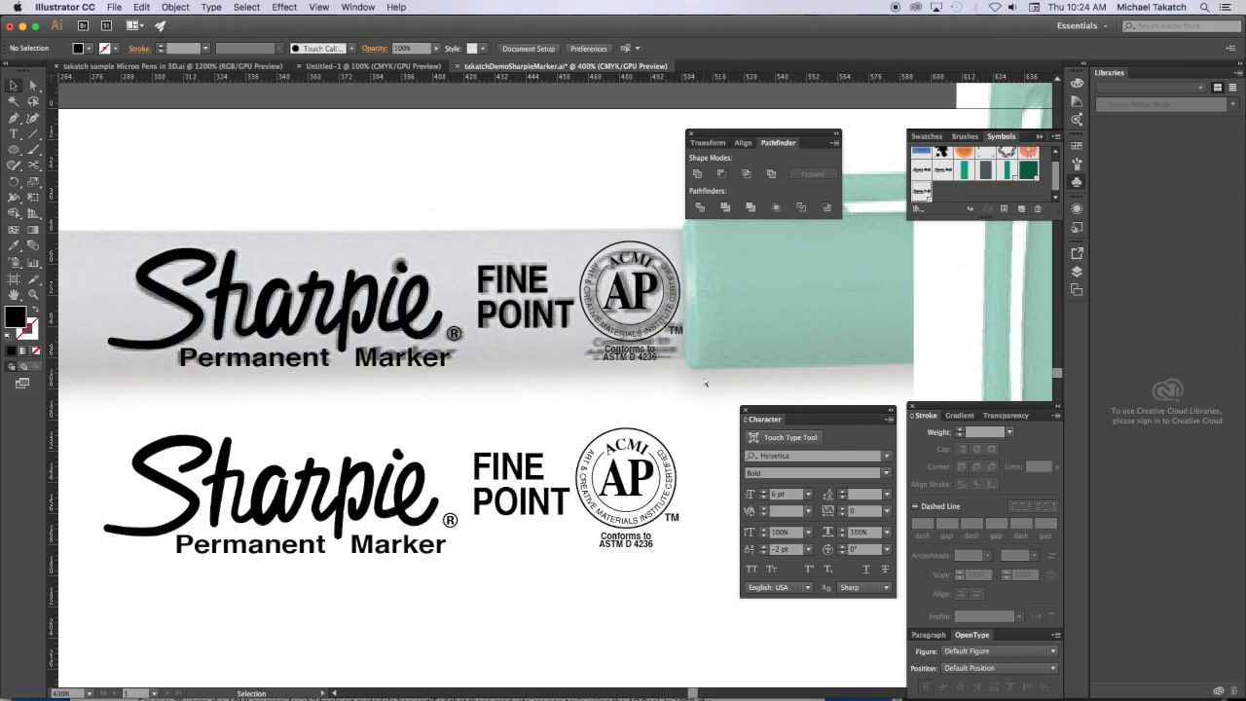
Select the 3D marker beside the artboard and open its 3D Revolve effect for editing
{"action": "key", "text": "super+minus"}
{"action": "key", "text": "space"}
{"action": "left_click_drag", "start_coordinate": [743, 352], "coordinate": [289, 279]}
{"action": "key", "text": "super+minus"}
{"action": "key", "text": "space"}
{"action": "mouse_move", "coordinate": [604, 329]}
{"action": "left_mouse_down"}
{"action": "mouse_move", "coordinate": [606, 315]}
{"action": "mouse_move", "coordinate": [446, 204]}
{"action": "left_mouse_up"}
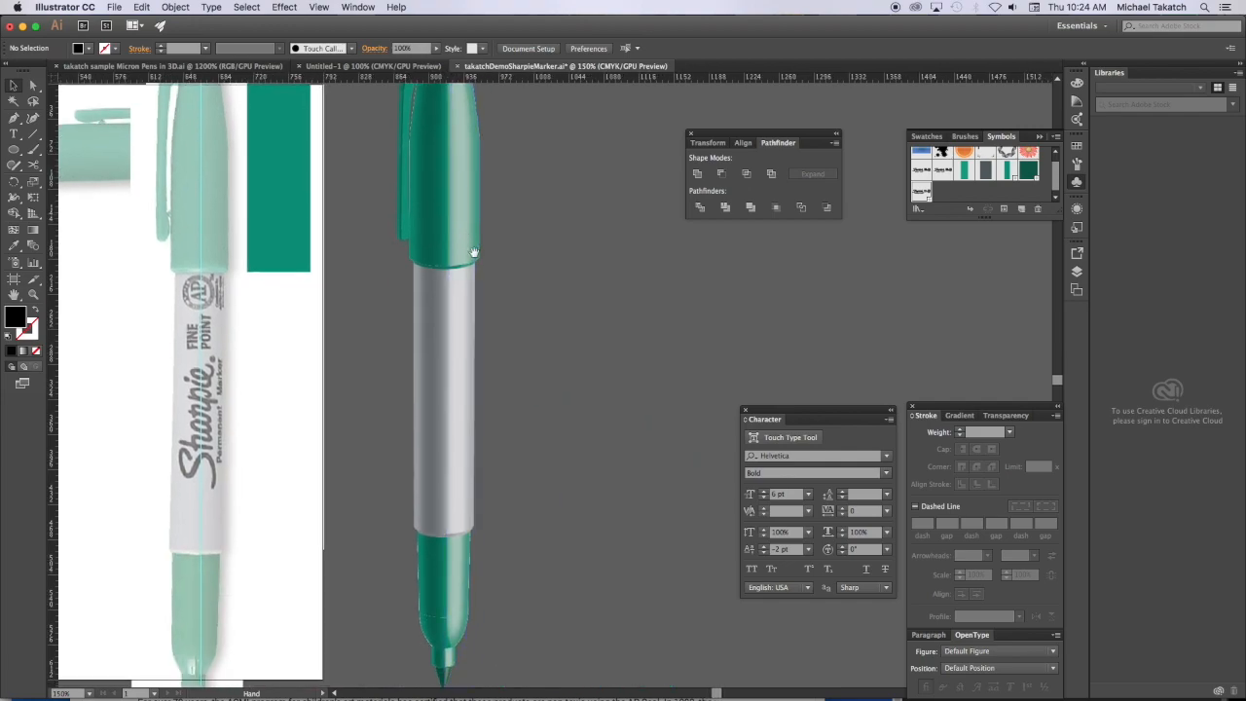
{"action": "left_click", "coordinate": [453, 322]}
{"action": "left_click", "coordinate": [1079, 209]}
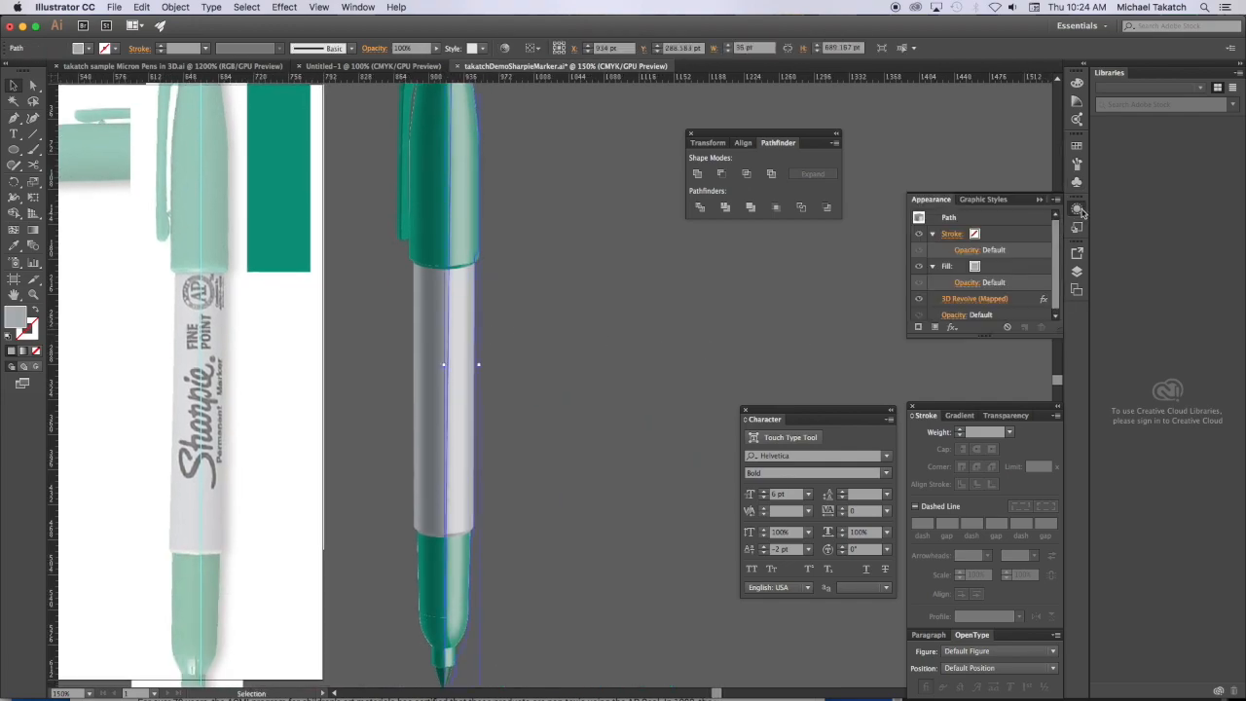
{"action": "left_click", "coordinate": [974, 299]}
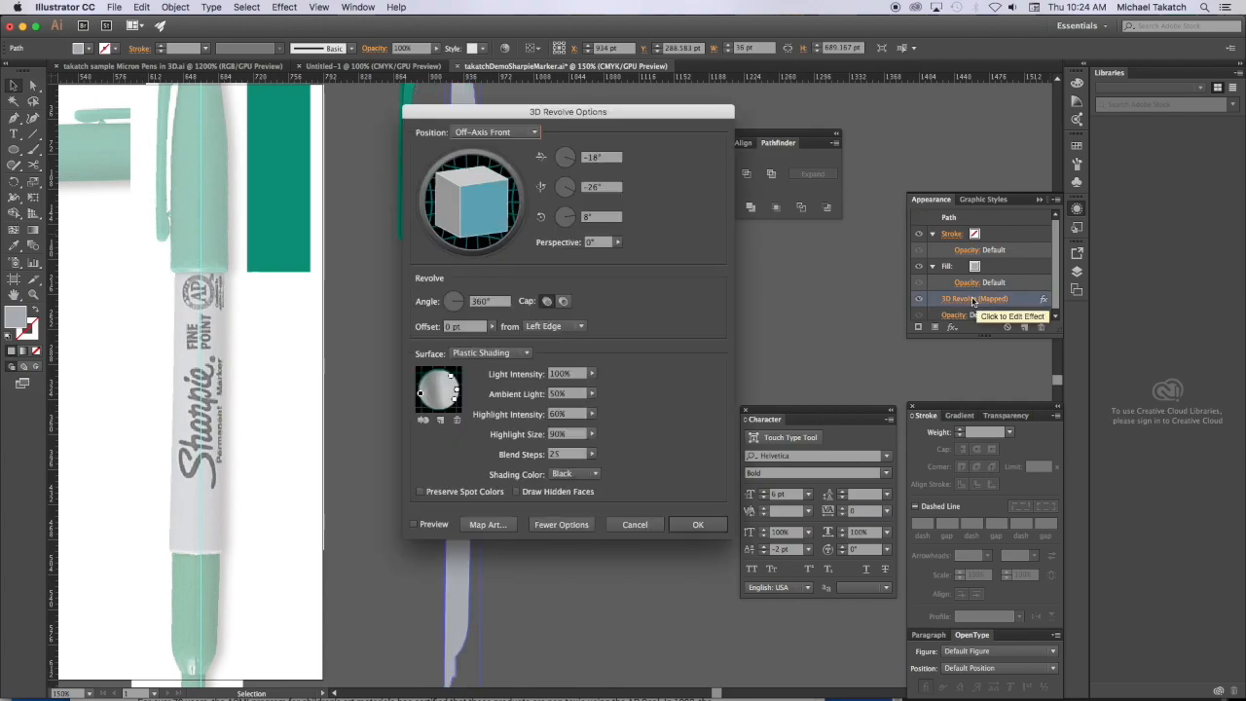
Turn on the preview for the revolve effect and open its Map Art settings, keeping the marker in view
{"action": "left_click_drag", "start_coordinate": [575, 113], "coordinate": [799, 119]}
{"action": "left_click", "coordinate": [646, 534]}
{"action": "left_click", "coordinate": [699, 534]}
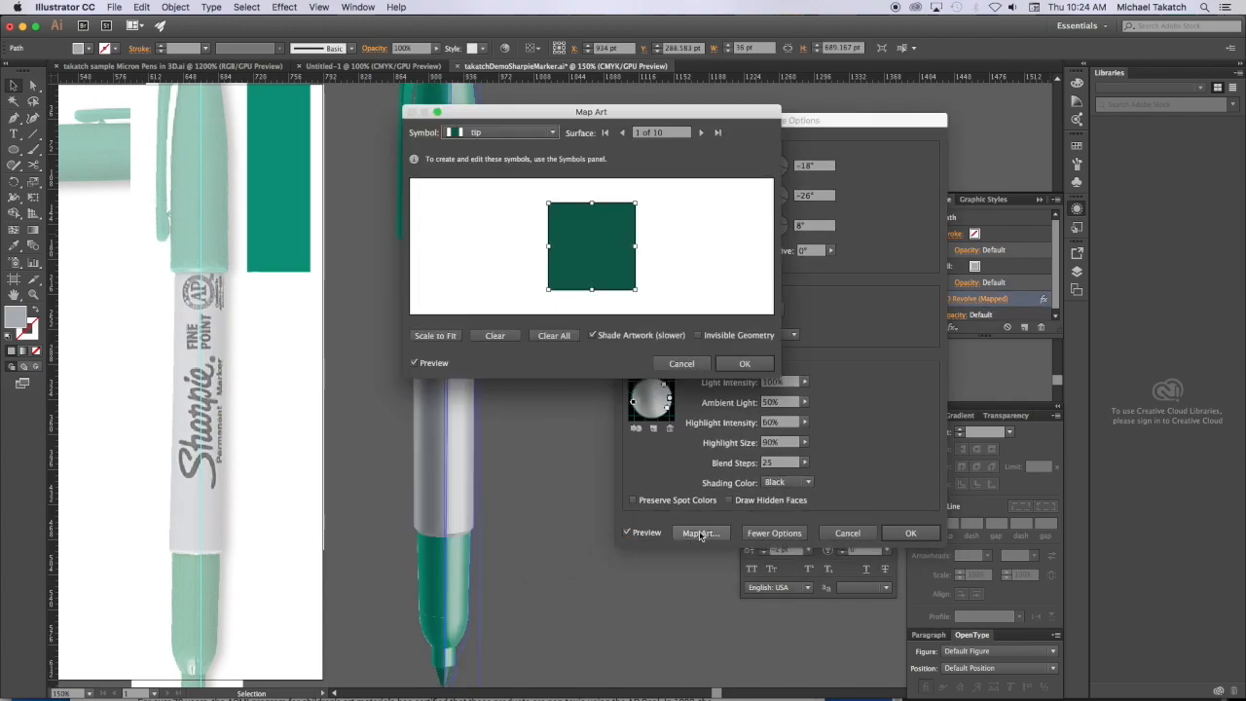
{"action": "left_click_drag", "start_coordinate": [660, 123], "coordinate": [809, 182]}
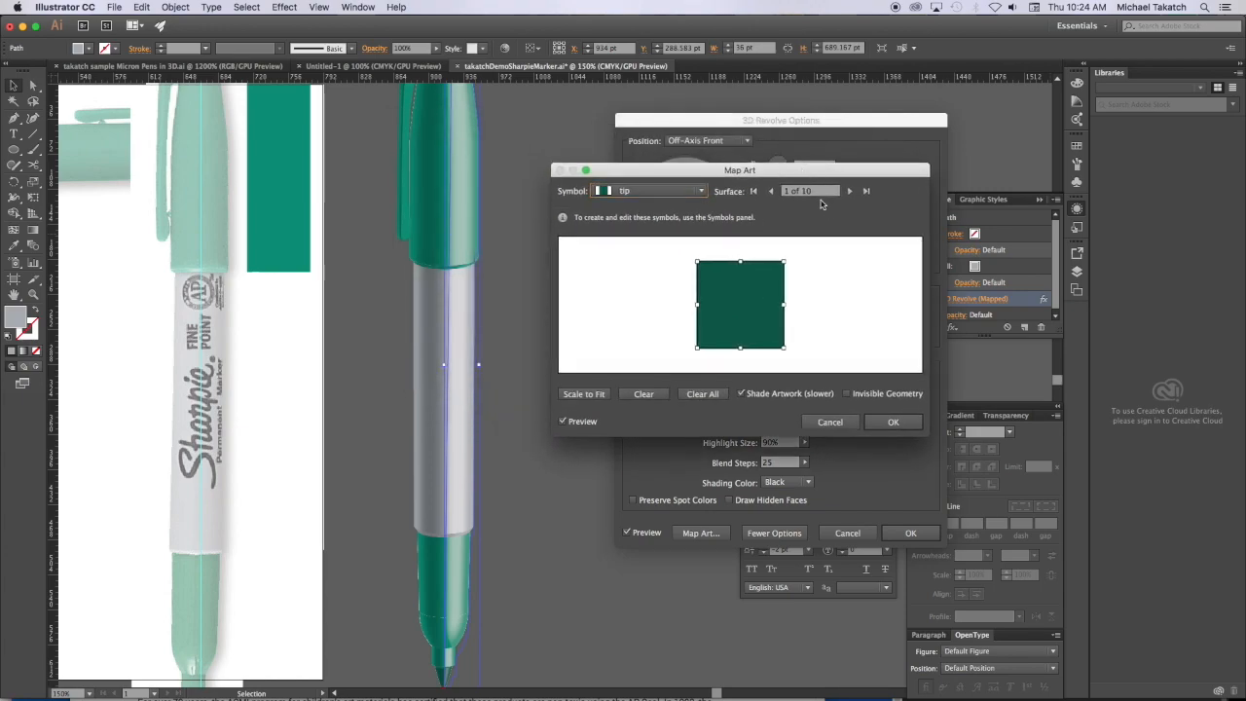
Map the label symbol New Symbol 4 onto the marker's grey barrel, surface 8 of 10
{"action": "left_click", "coordinate": [848, 190]}
{"action": "left_click", "coordinate": [848, 191]}
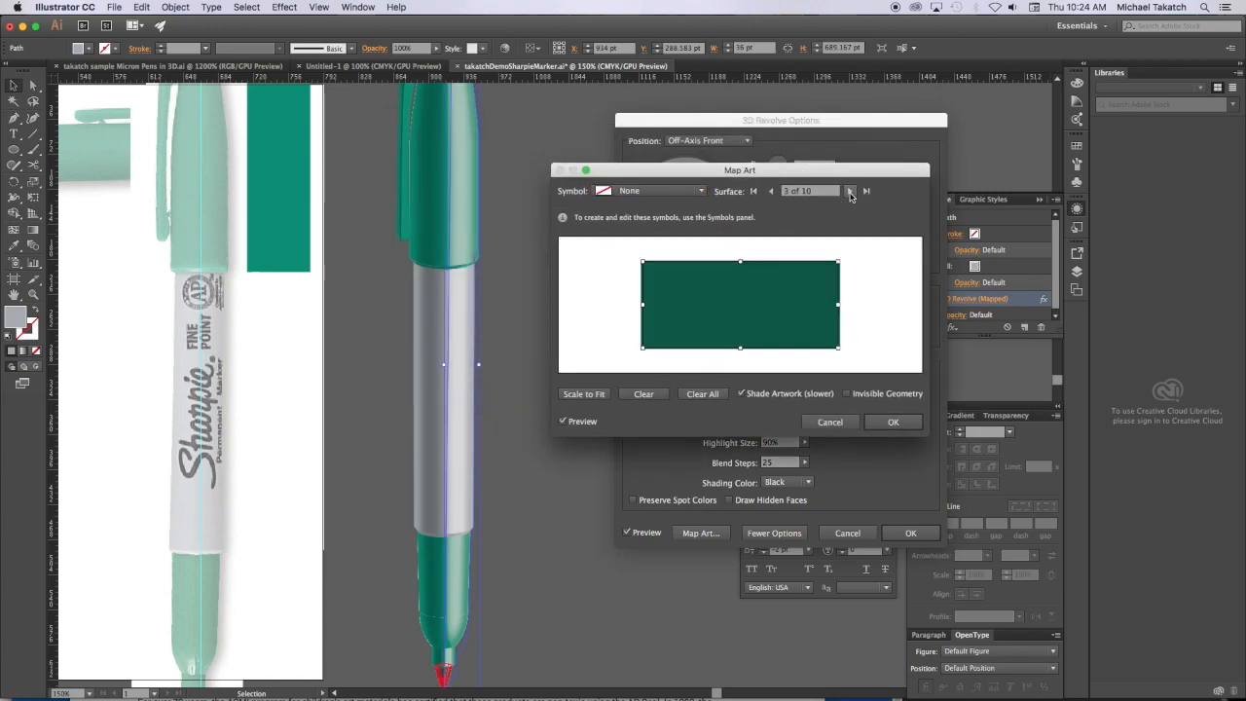
{"action": "left_click", "coordinate": [849, 190]}
{"action": "left_click", "coordinate": [849, 191]}
{"action": "left_click", "coordinate": [849, 191]}
{"action": "left_click", "coordinate": [849, 191]}
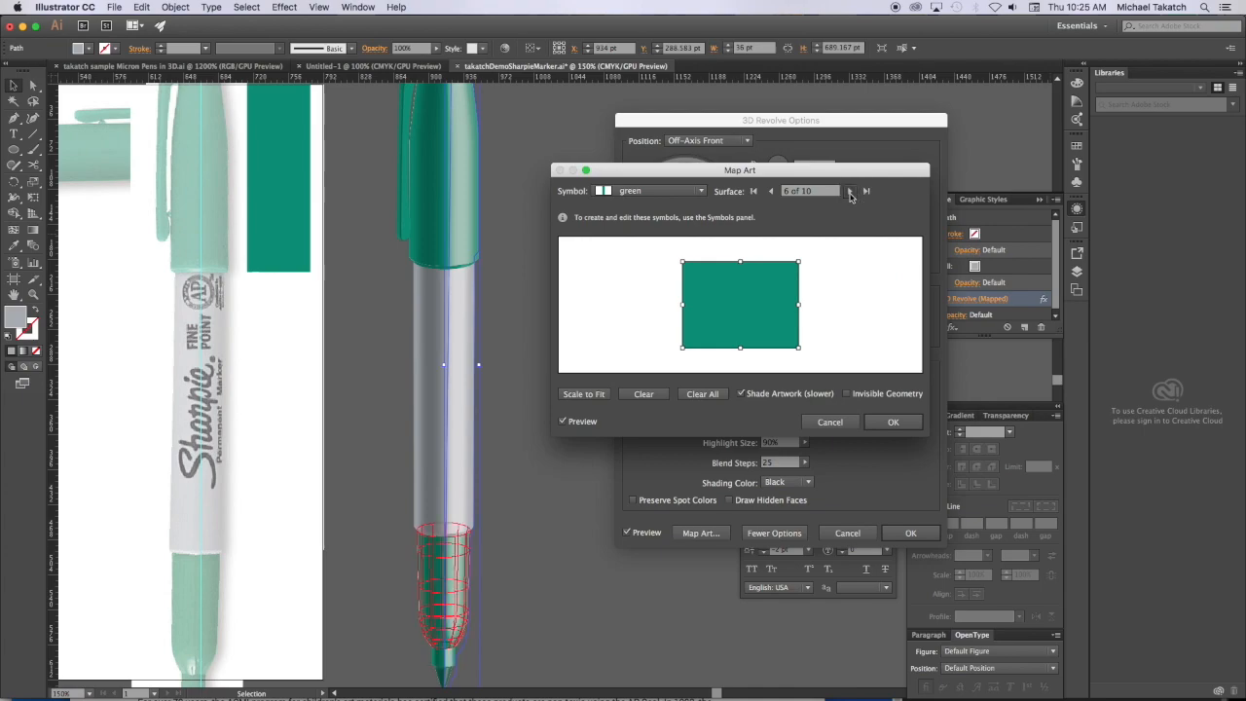
{"action": "left_click", "coordinate": [849, 191]}
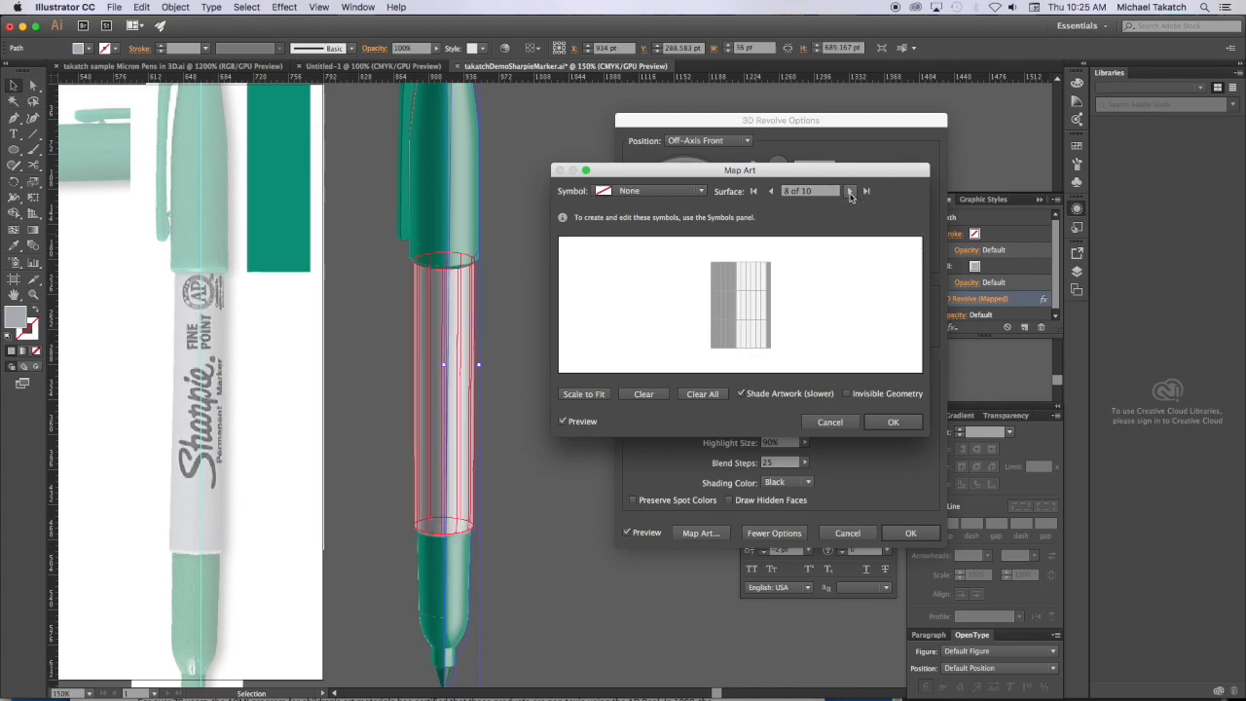
{"action": "left_click", "coordinate": [699, 191]}
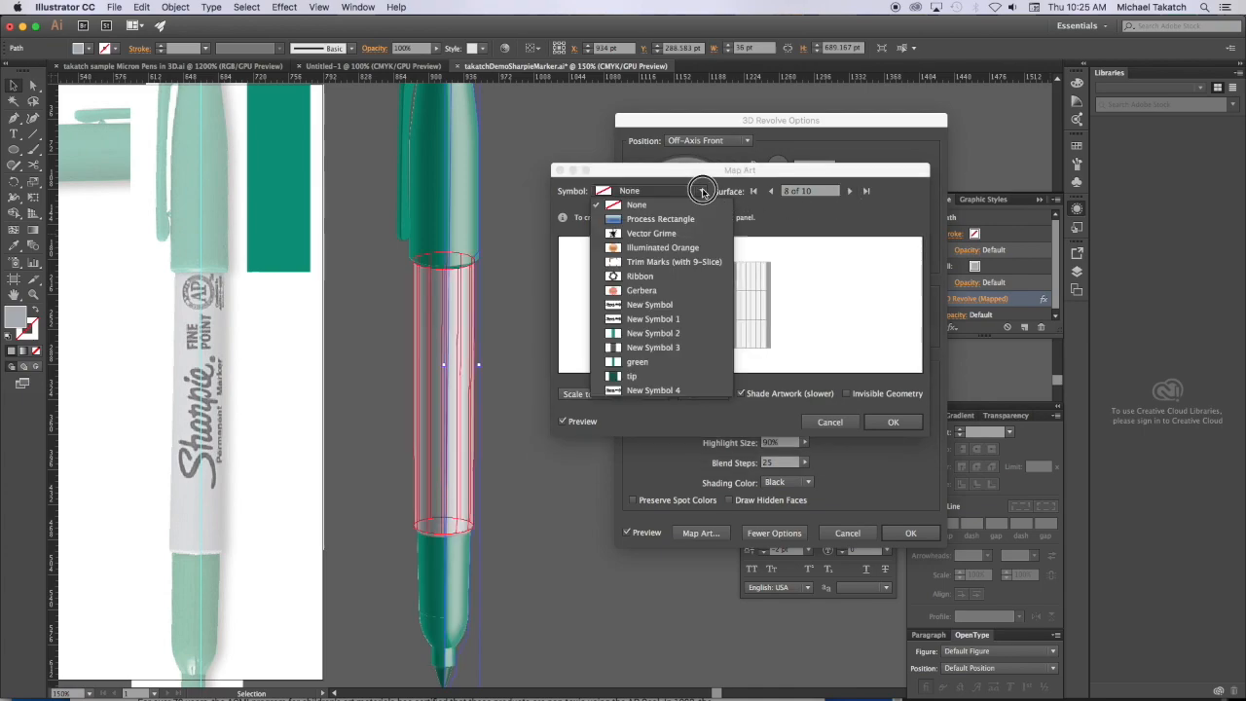
{"action": "left_click", "coordinate": [654, 390]}
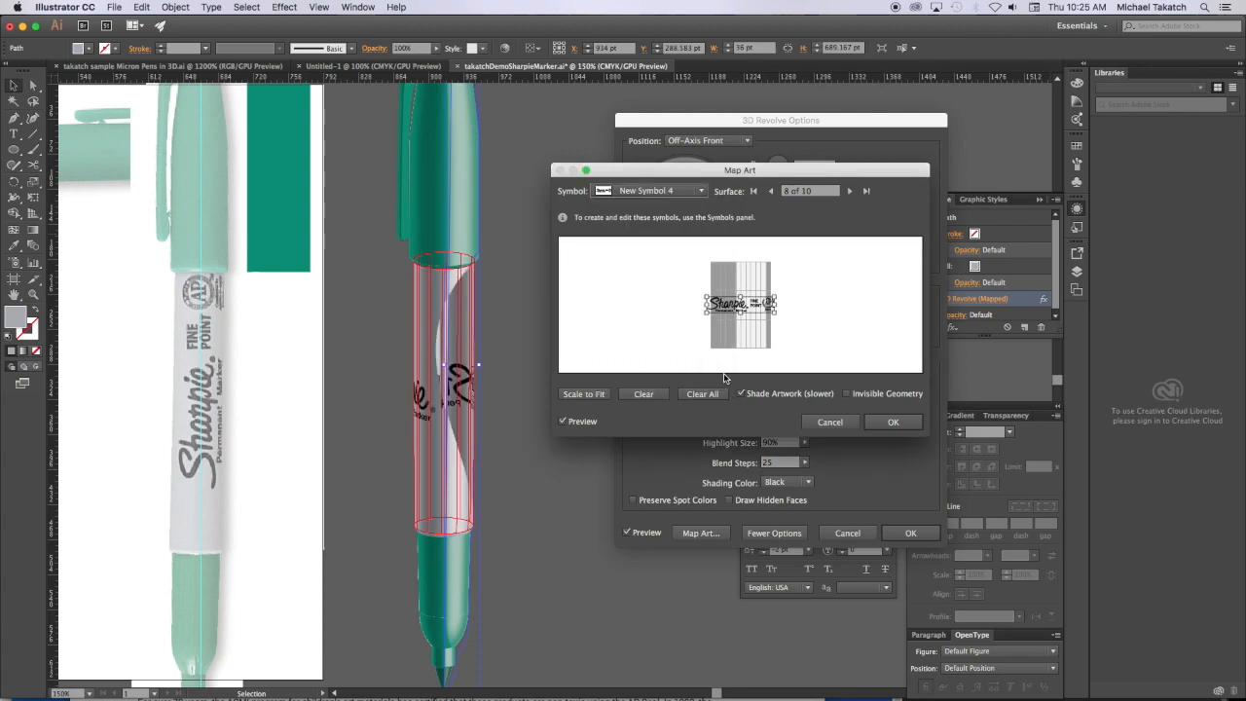
Rotate the mapped label to read upward along the barrel, centre it on the visible light area, and apply the mapping and revolve settings
{"action": "left_click_drag", "start_coordinate": [780, 292], "coordinate": [727, 256]}
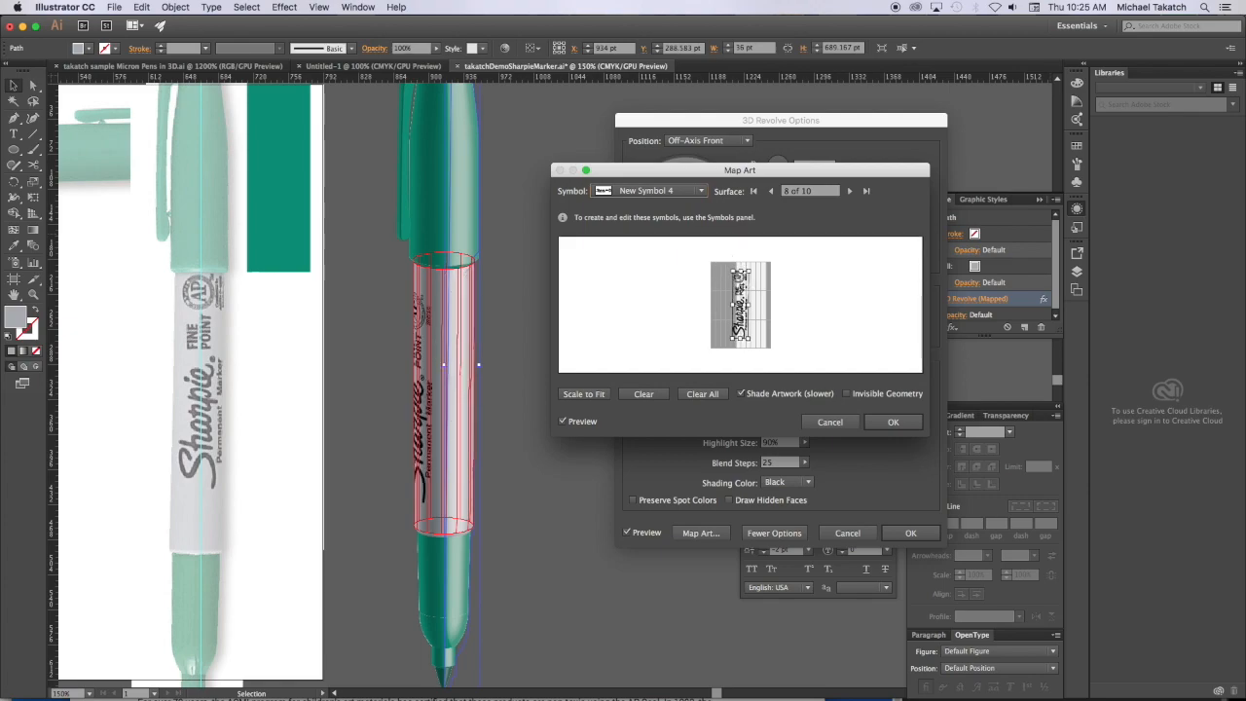
{"action": "left_click_drag", "start_coordinate": [739, 286], "coordinate": [752, 284]}
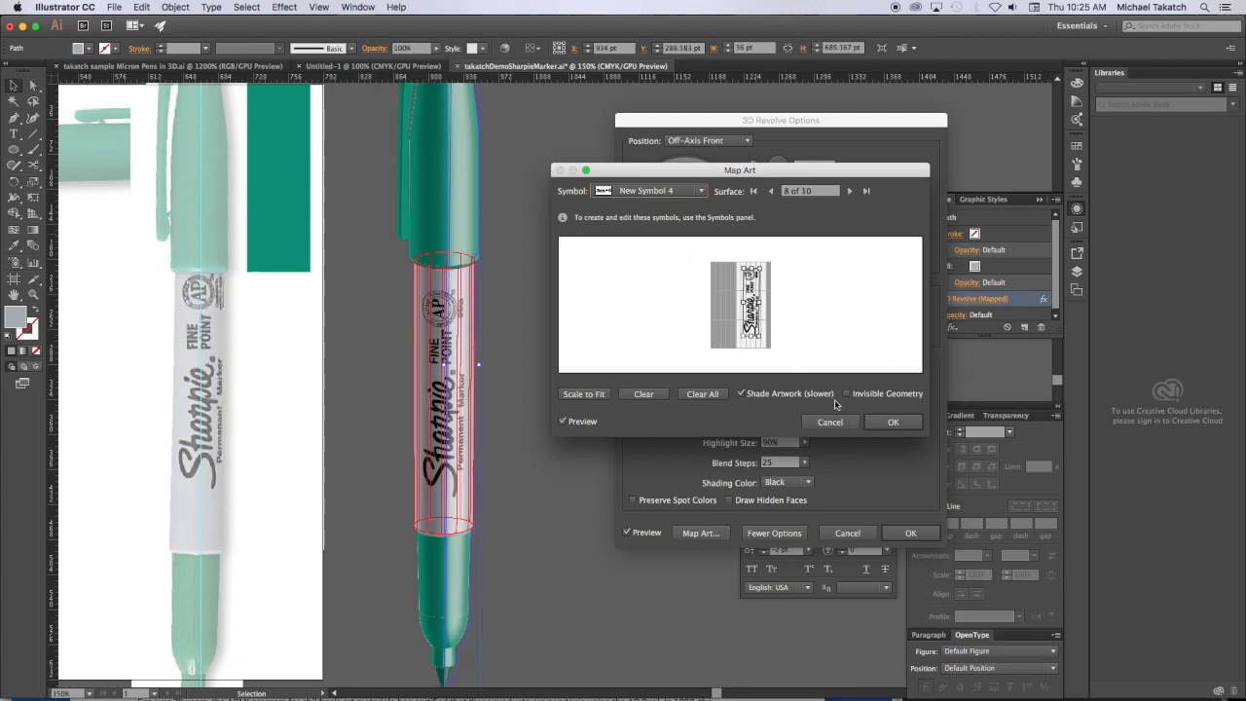
{"action": "left_click", "coordinate": [883, 424]}
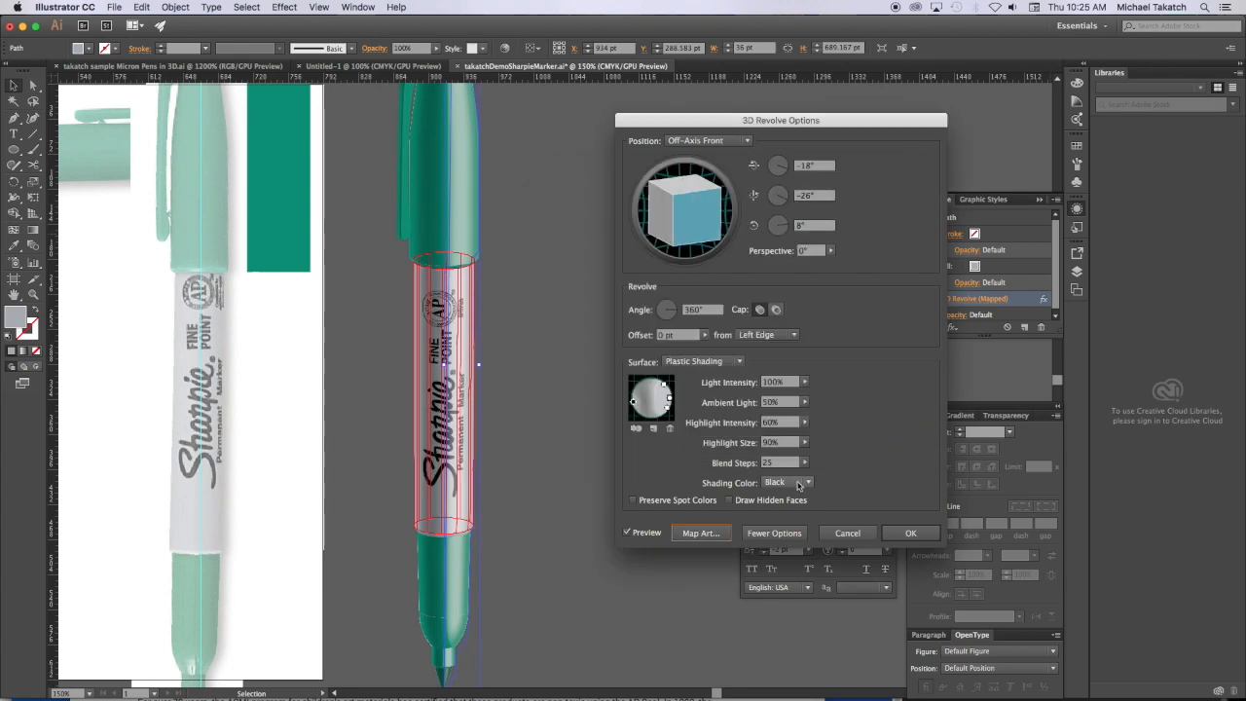
{"action": "left_click", "coordinate": [910, 533]}
{"action": "left_click", "coordinate": [593, 362]}
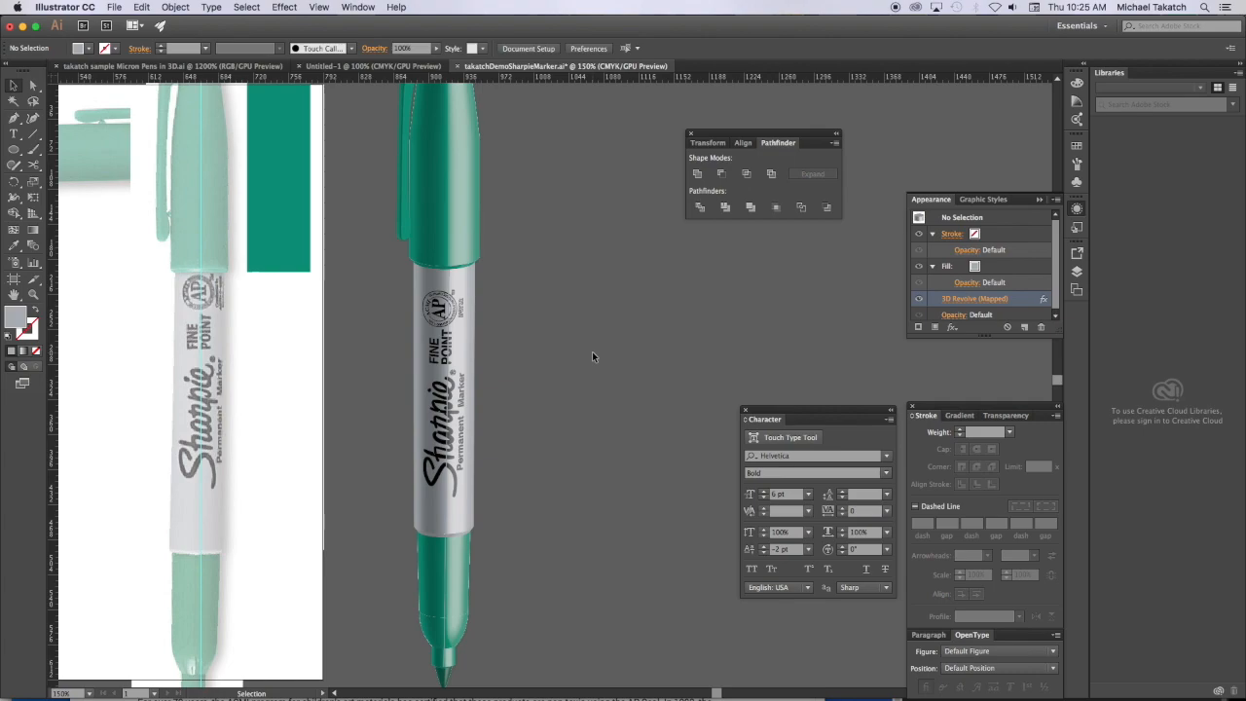
{"action": "key", "text": "super+minus"}
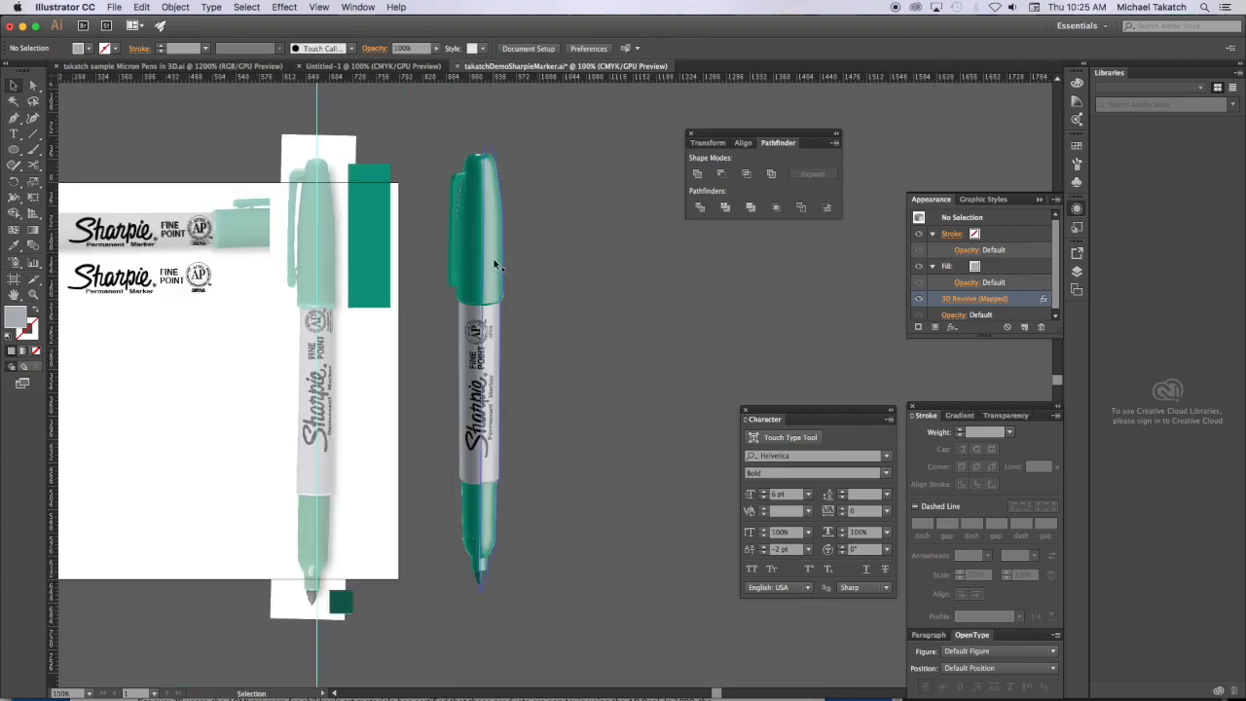